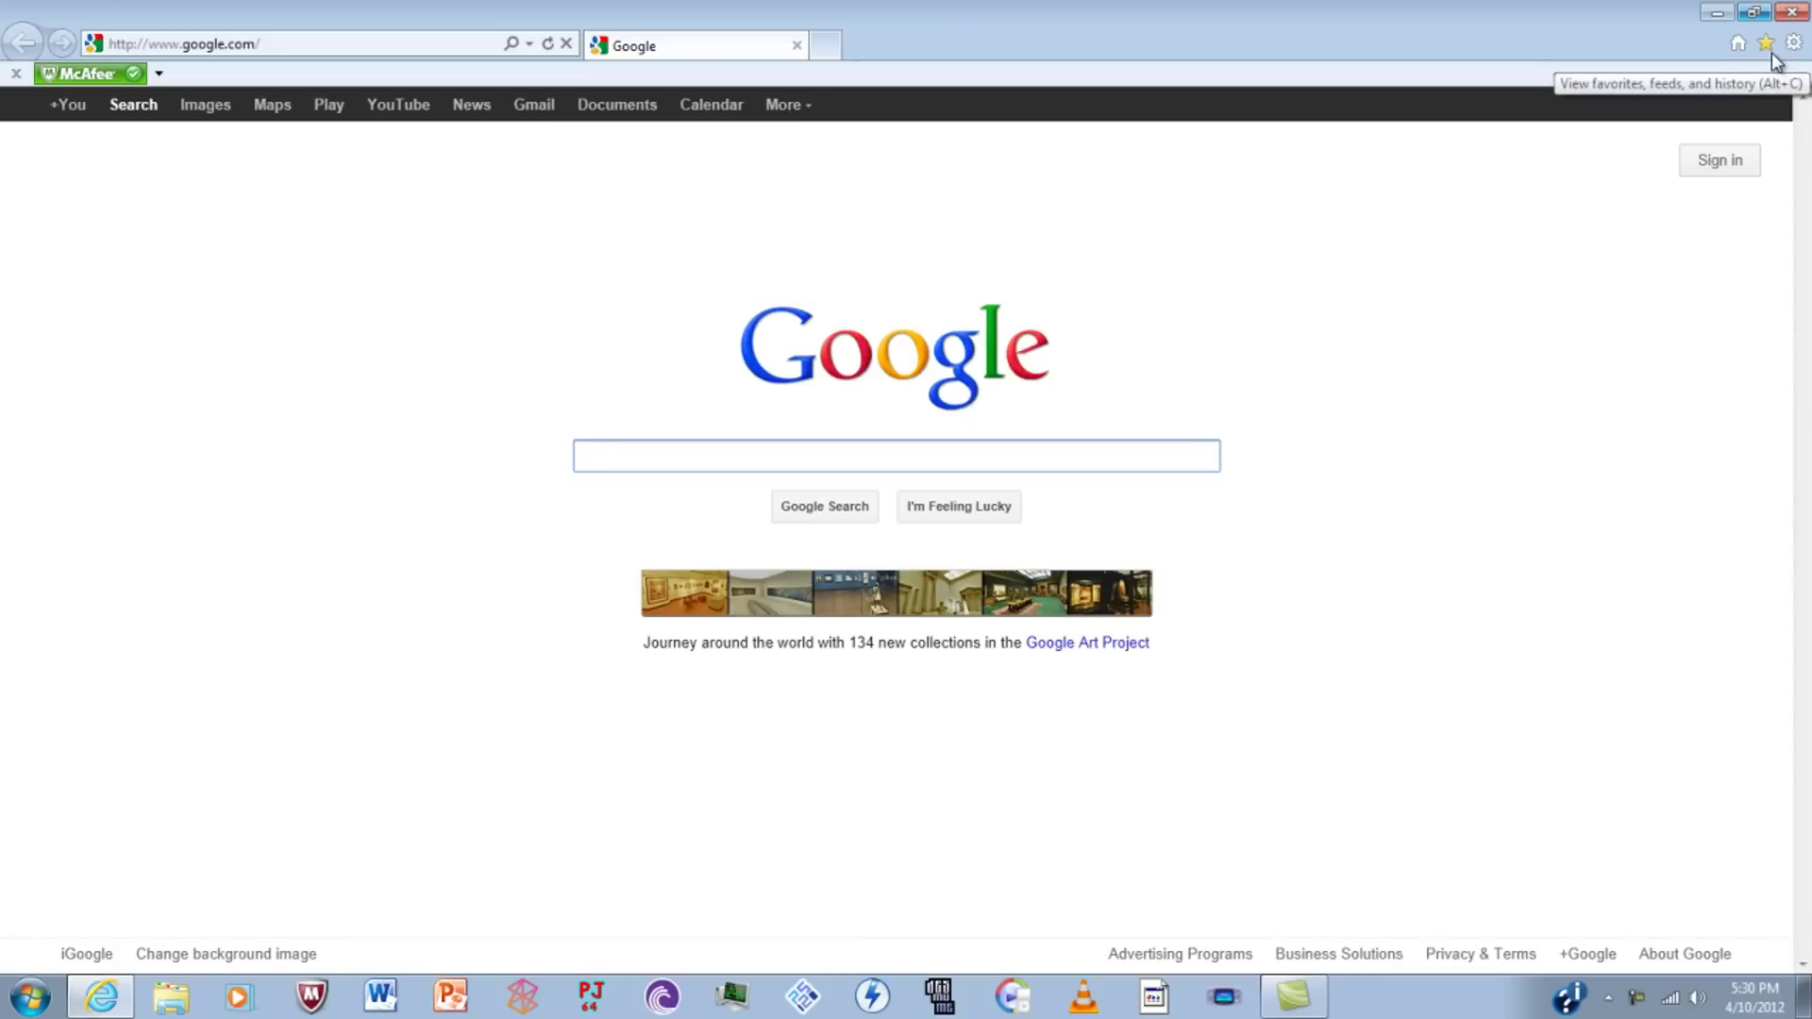
Open the PCSX2 downloads page from the favorites, request the PCSX2 0.9.8 Installer for Windows, and dismiss the run-or-save prompt.
{"action": "left_click", "coordinate": [1768, 47]}
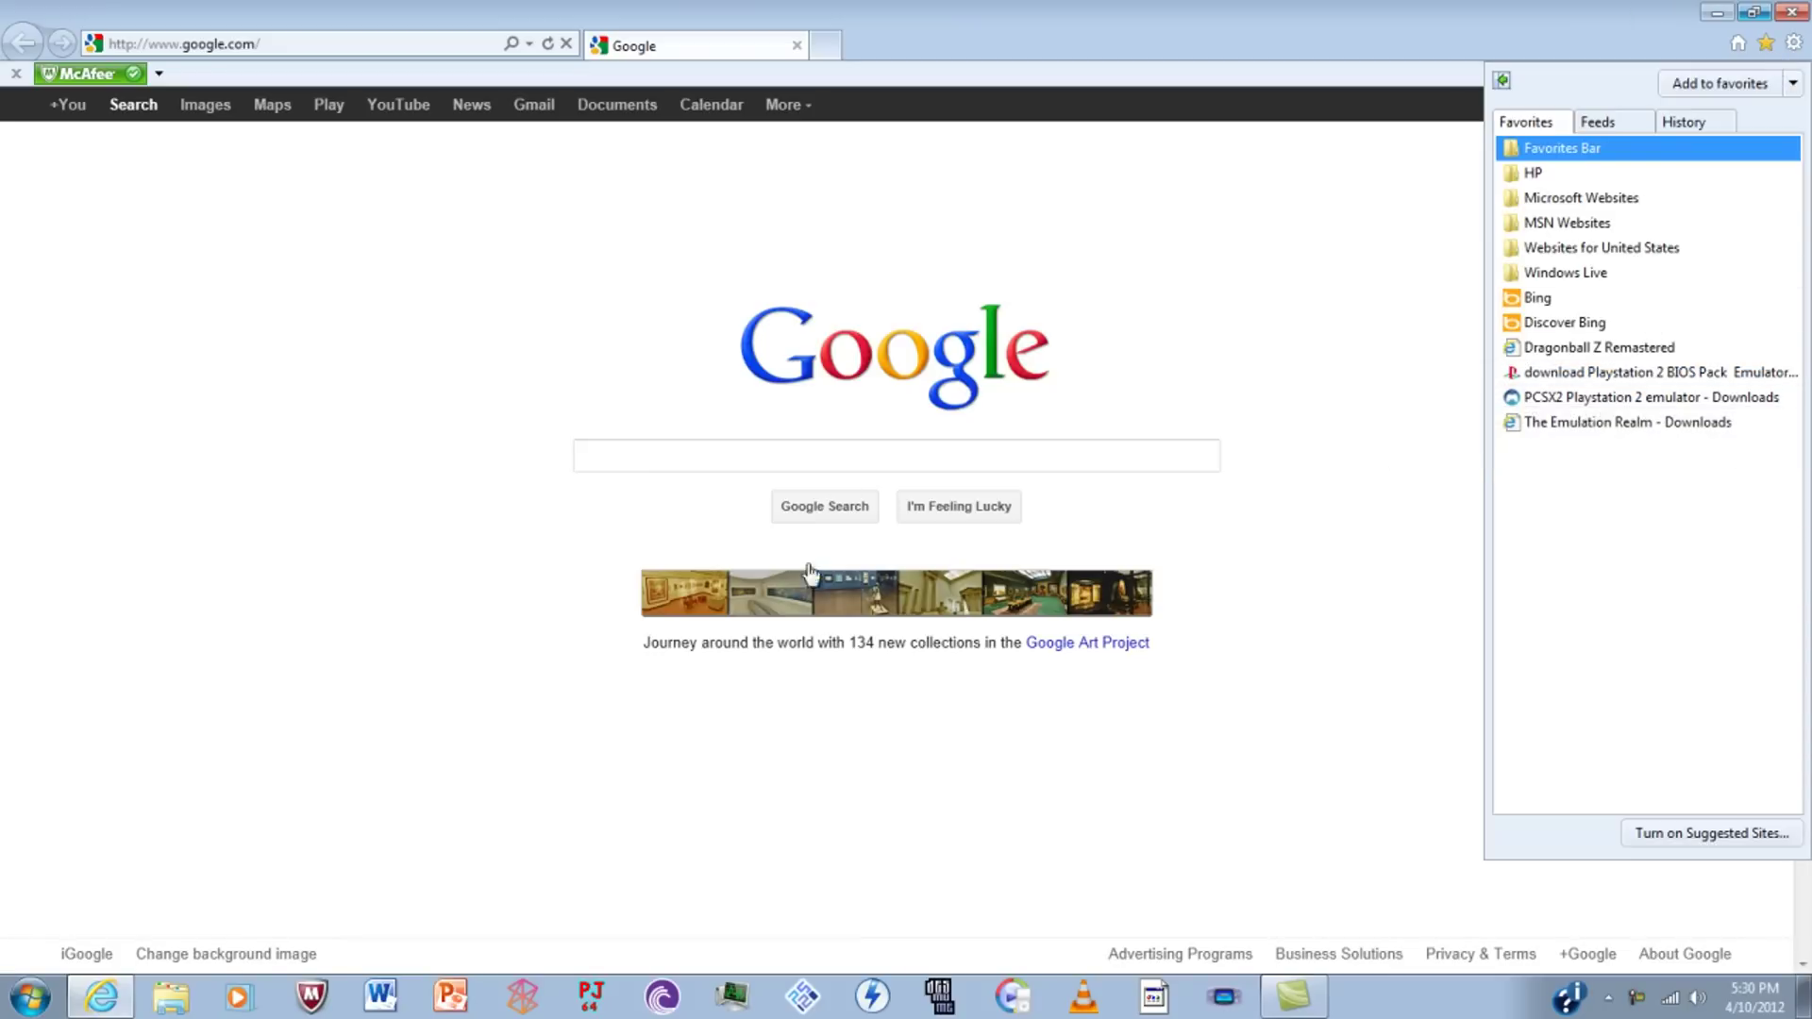
{"action": "left_click", "coordinate": [1694, 397]}
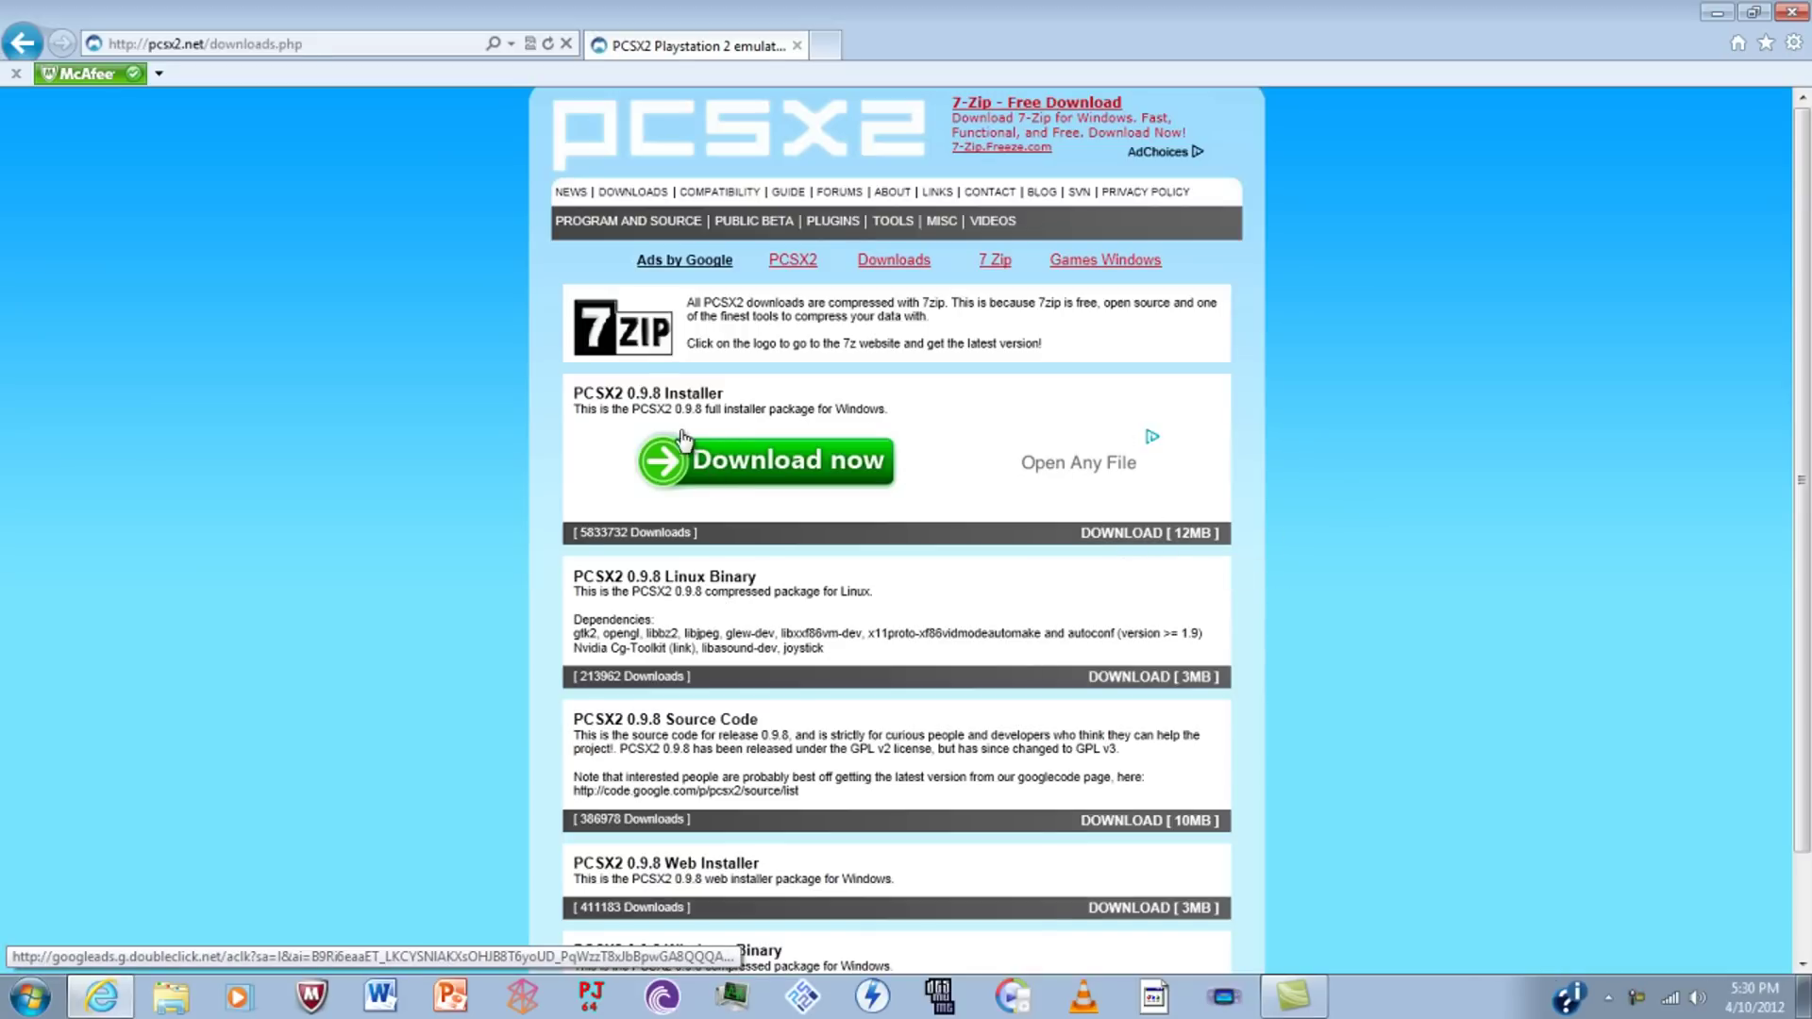
{"action": "left_click", "coordinate": [1121, 535]}
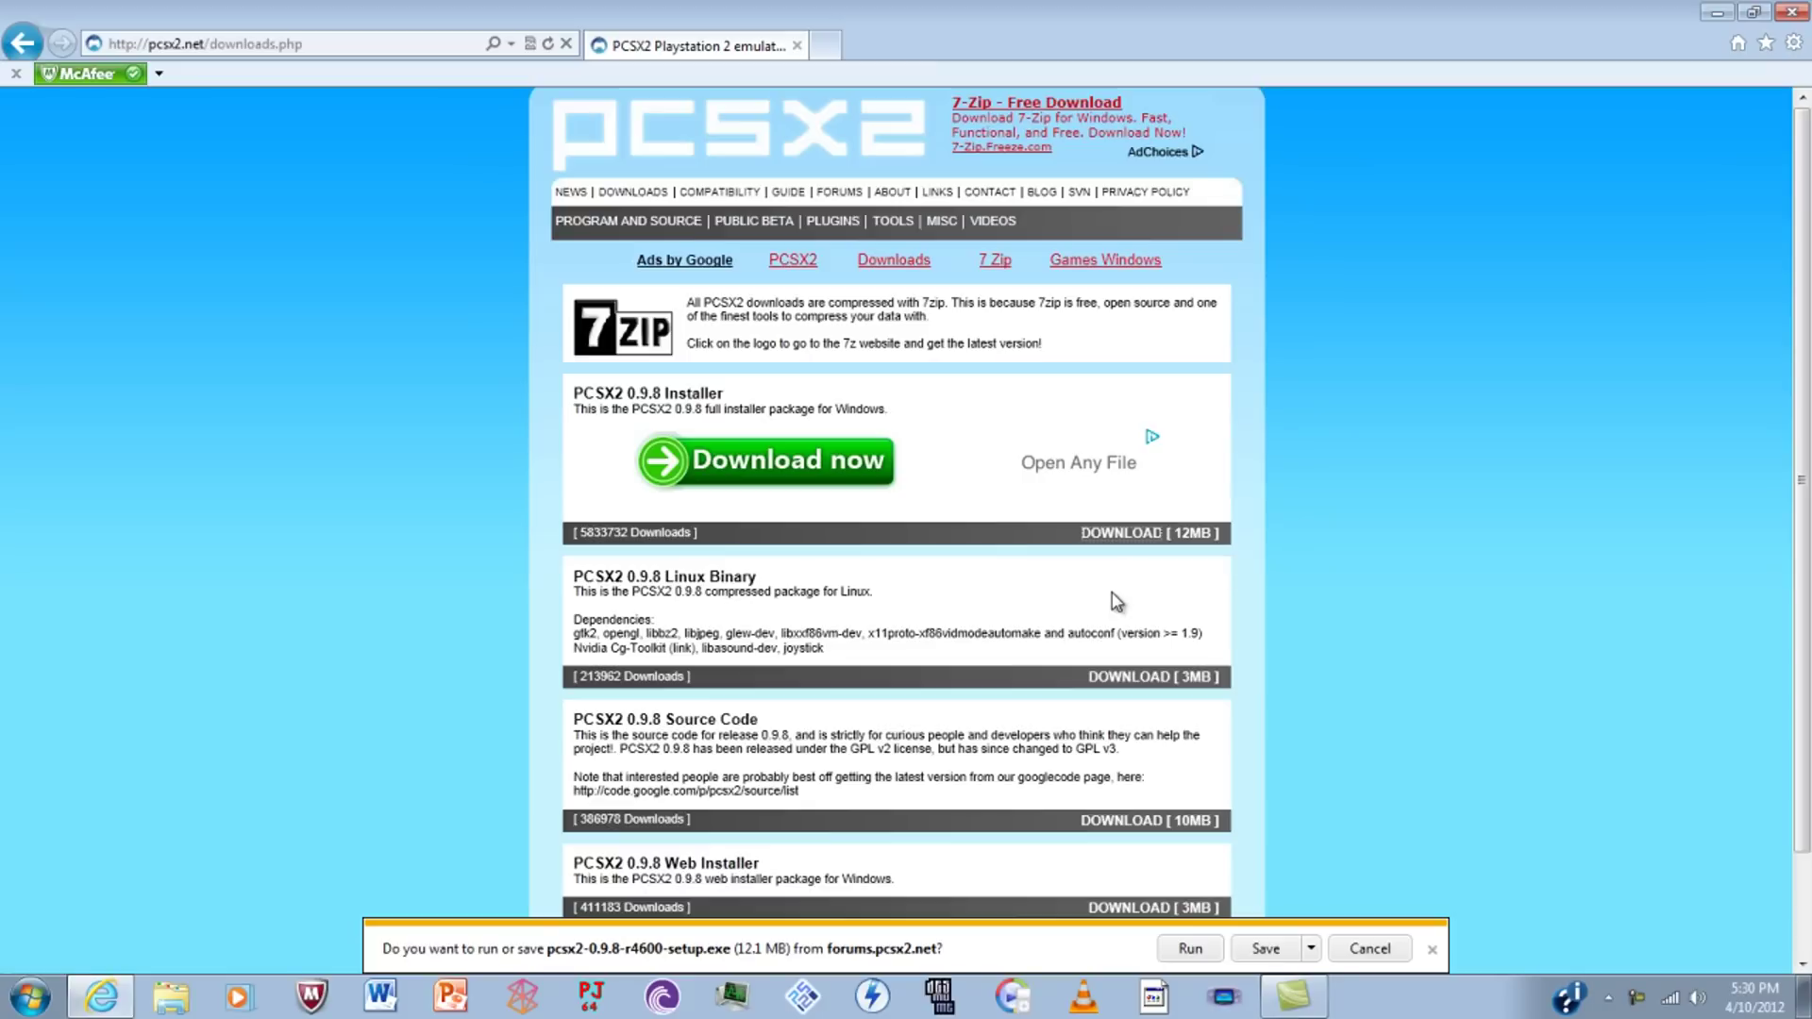
{"action": "left_click", "coordinate": [1432, 950]}
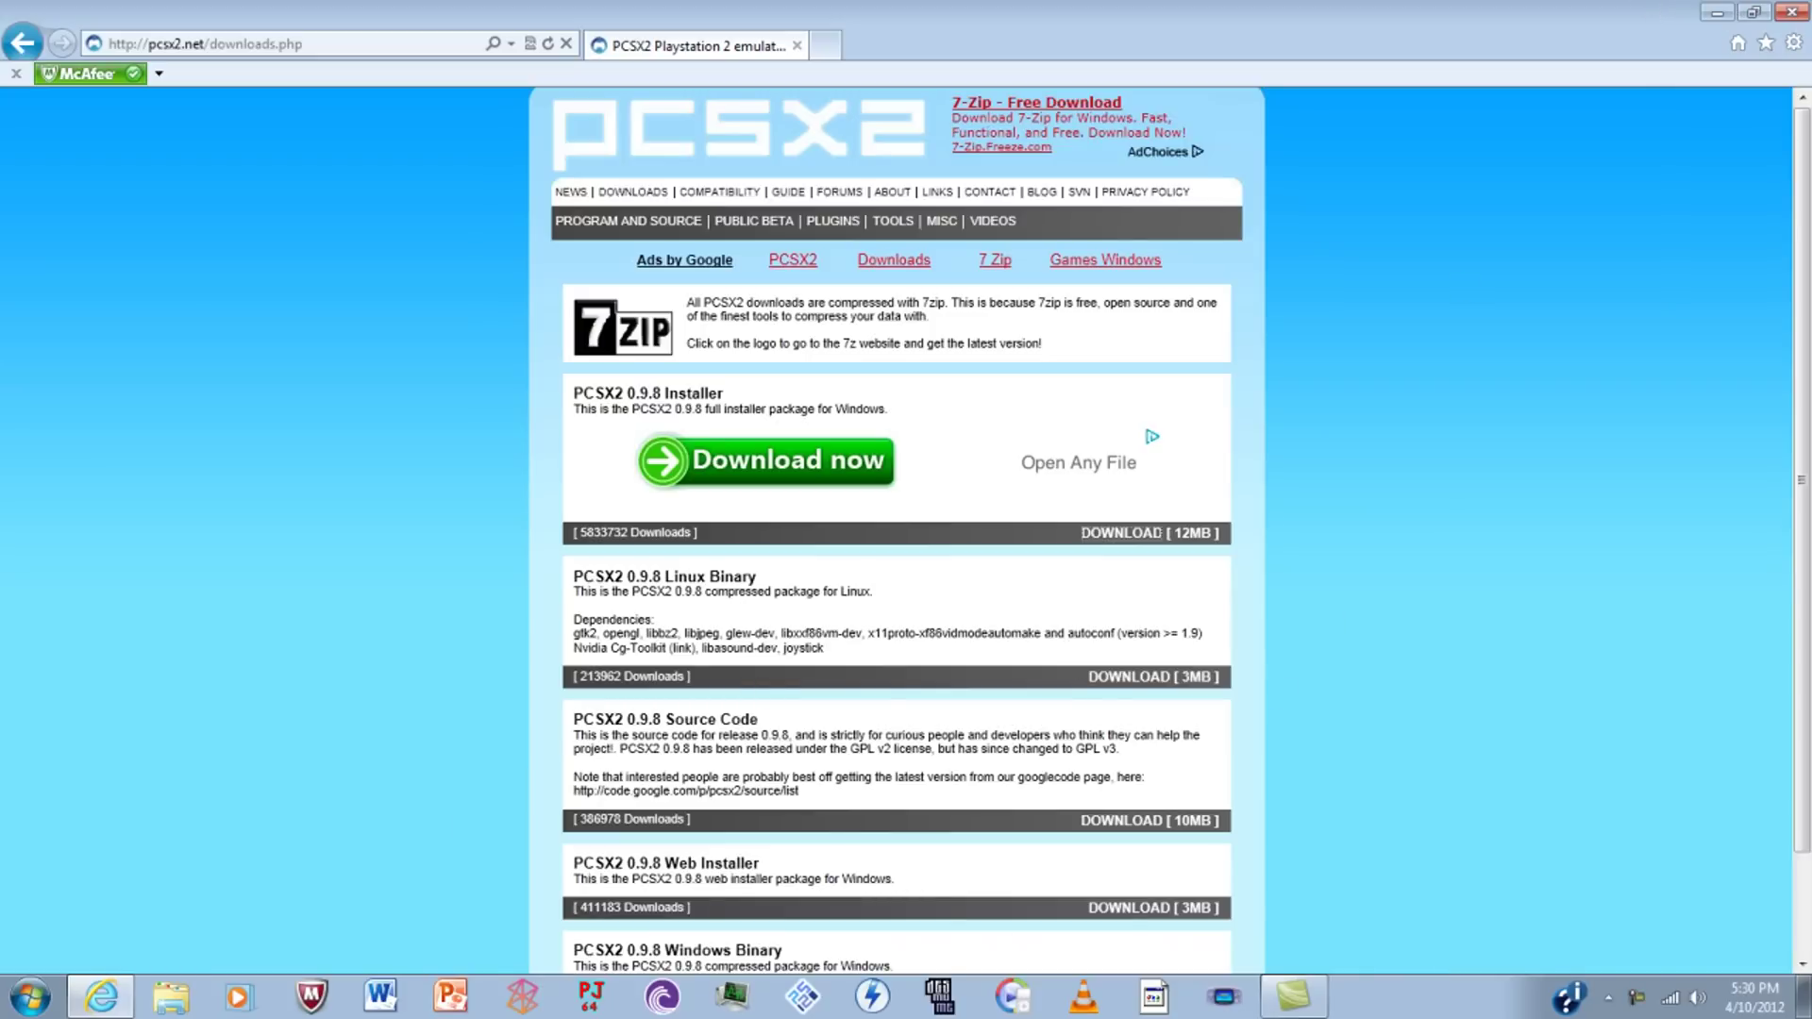
Run pcsx2-0.9.8-r4600-setup from the Documents library, proceed with the default components to the install location, and cancel the setup.
{"action": "left_click", "coordinate": [1717, 13]}
{"action": "left_click", "coordinate": [180, 998]}
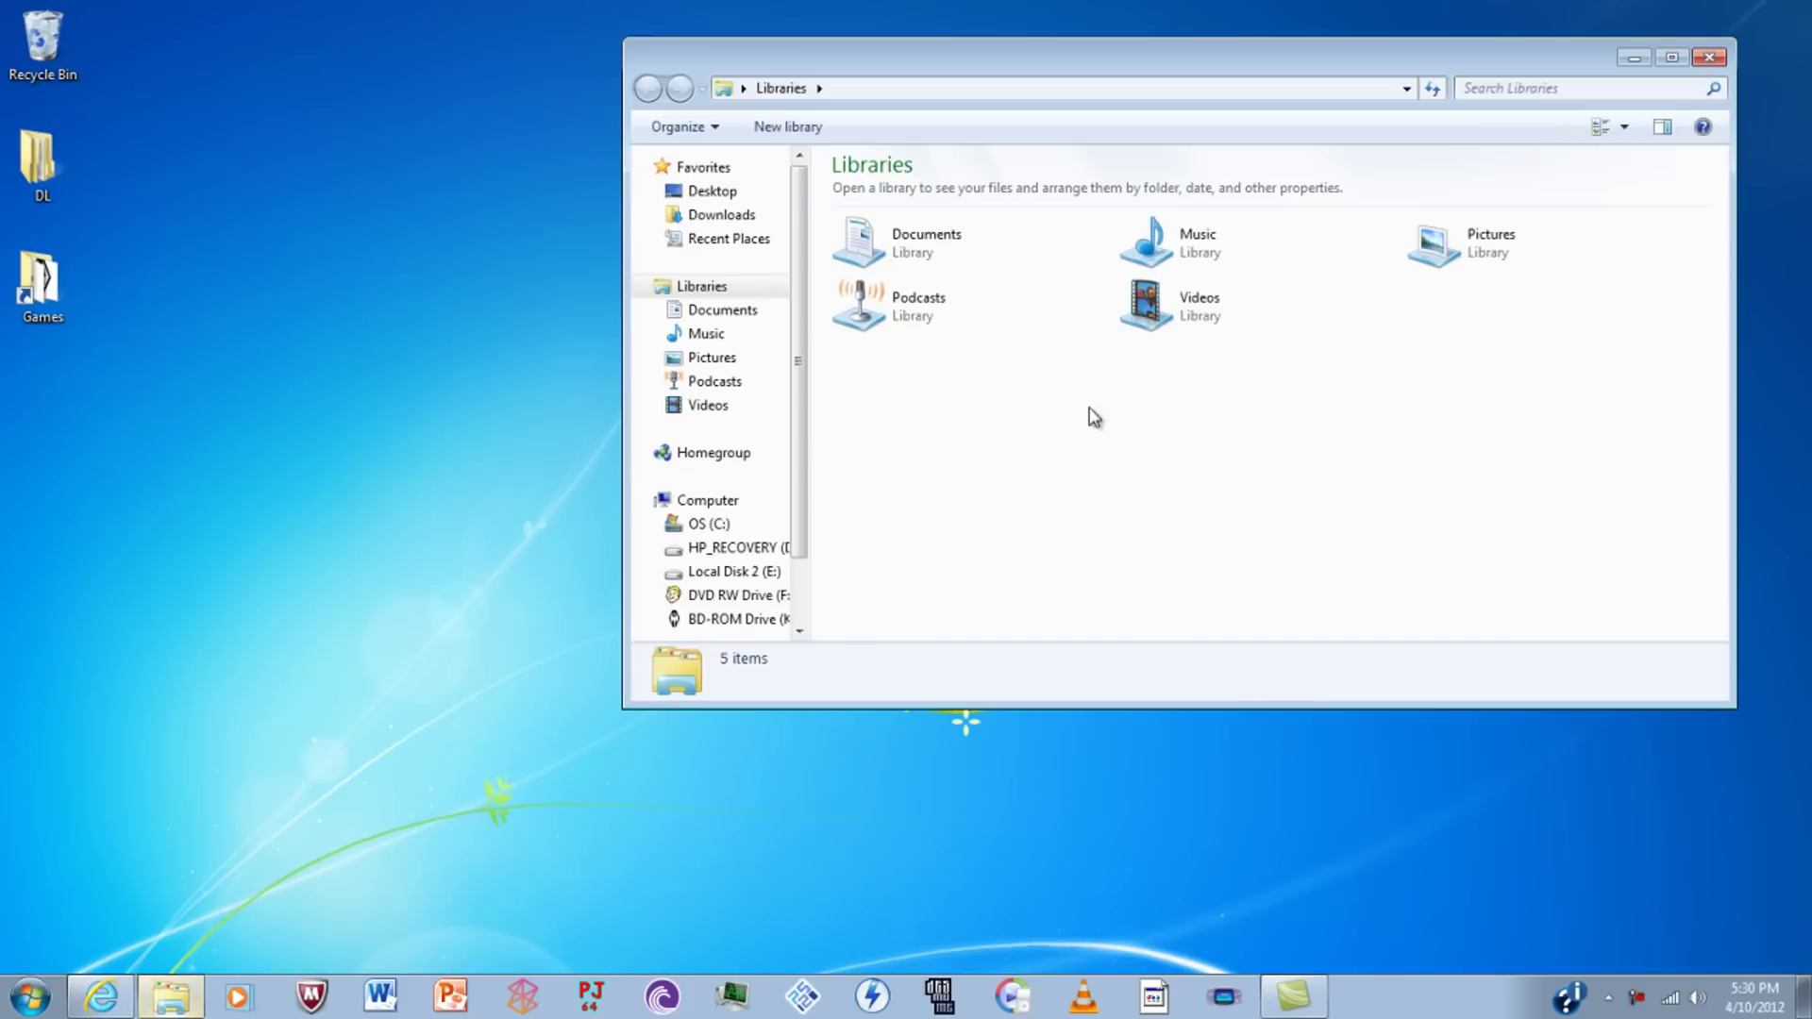
{"action": "double_click", "coordinate": [971, 255]}
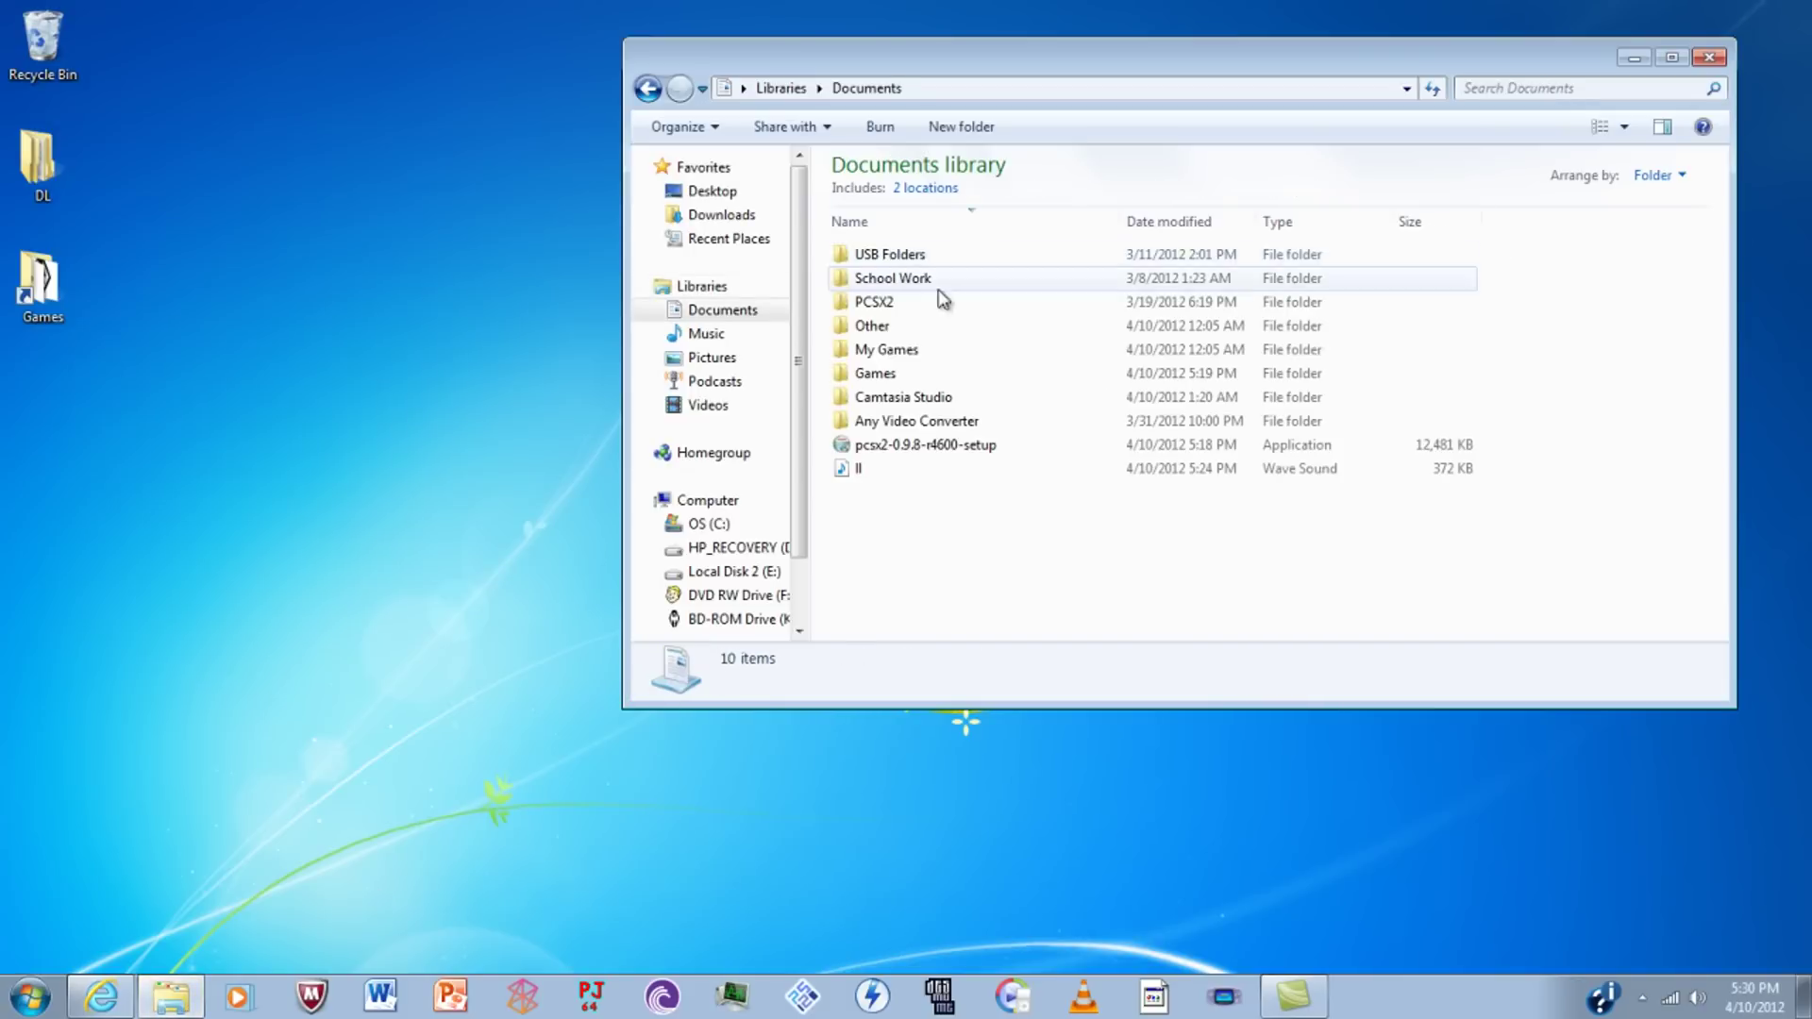
{"action": "left_click", "coordinate": [878, 455]}
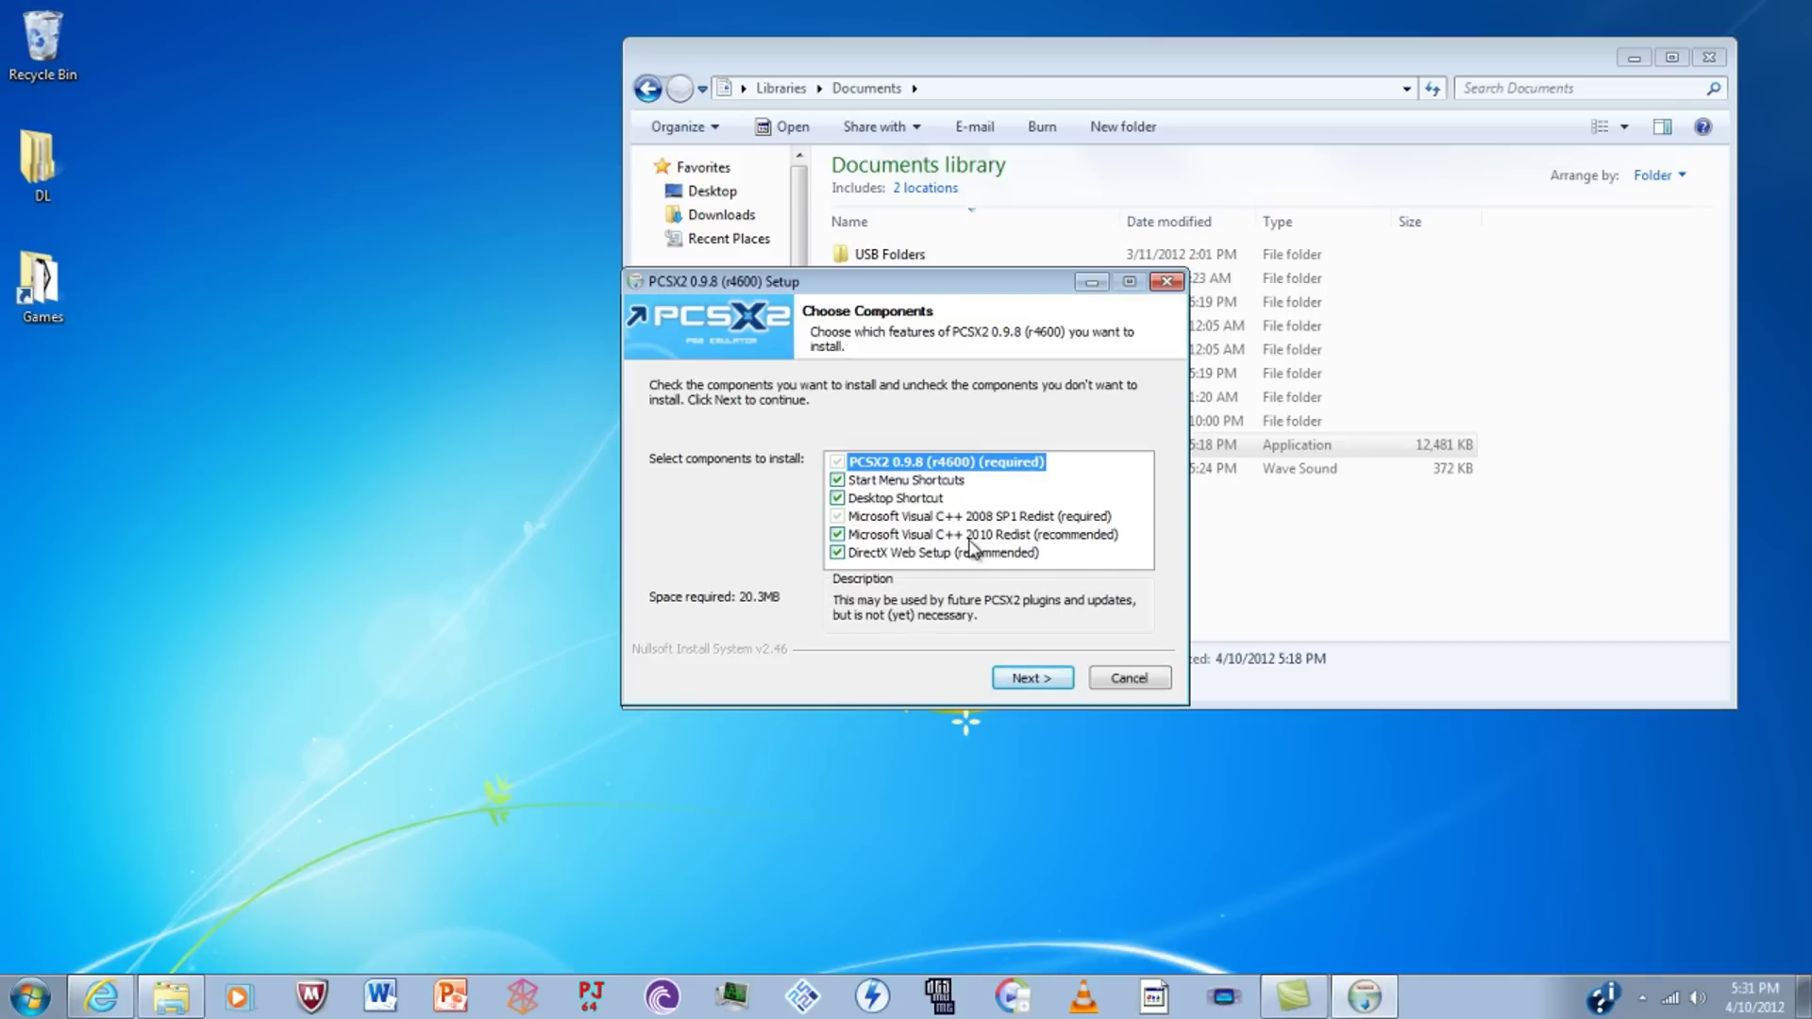
{"action": "left_click", "coordinate": [1032, 678]}
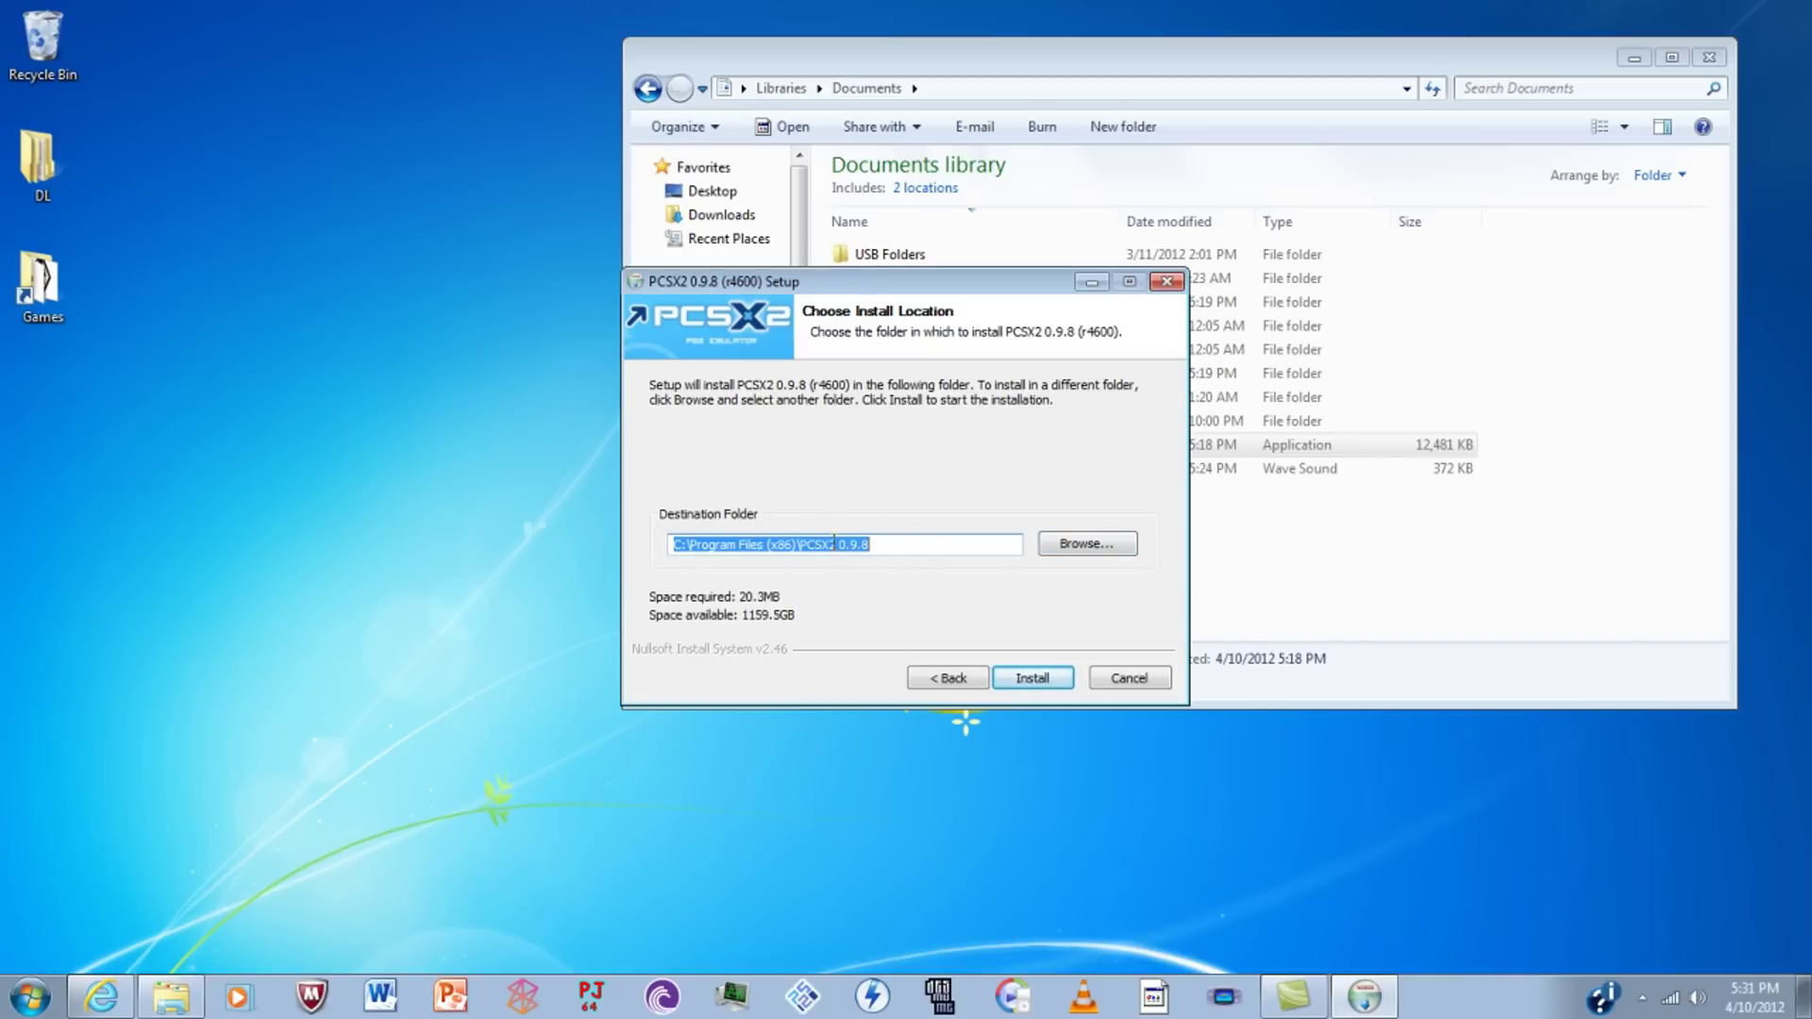
{"action": "left_click", "coordinate": [1137, 687]}
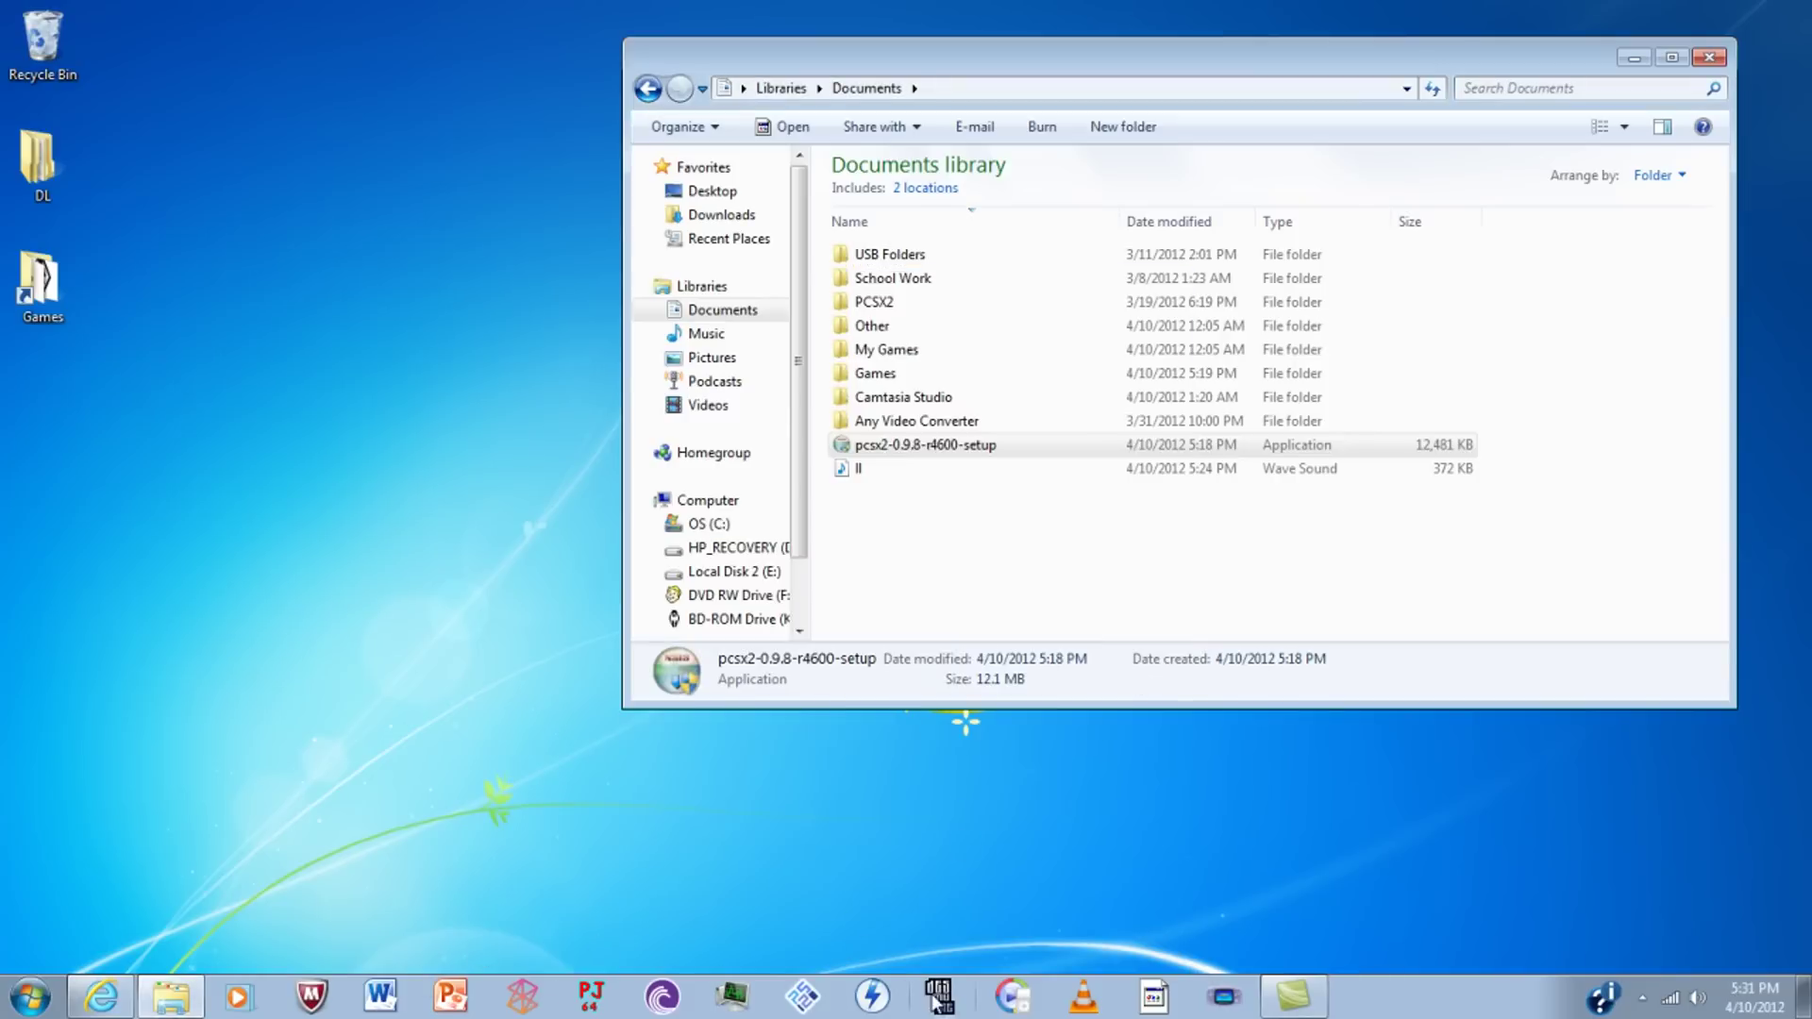
Launch the PCSX2 emulator and open its Plugin/BIOS Selector.
{"action": "left_click", "coordinate": [833, 1002]}
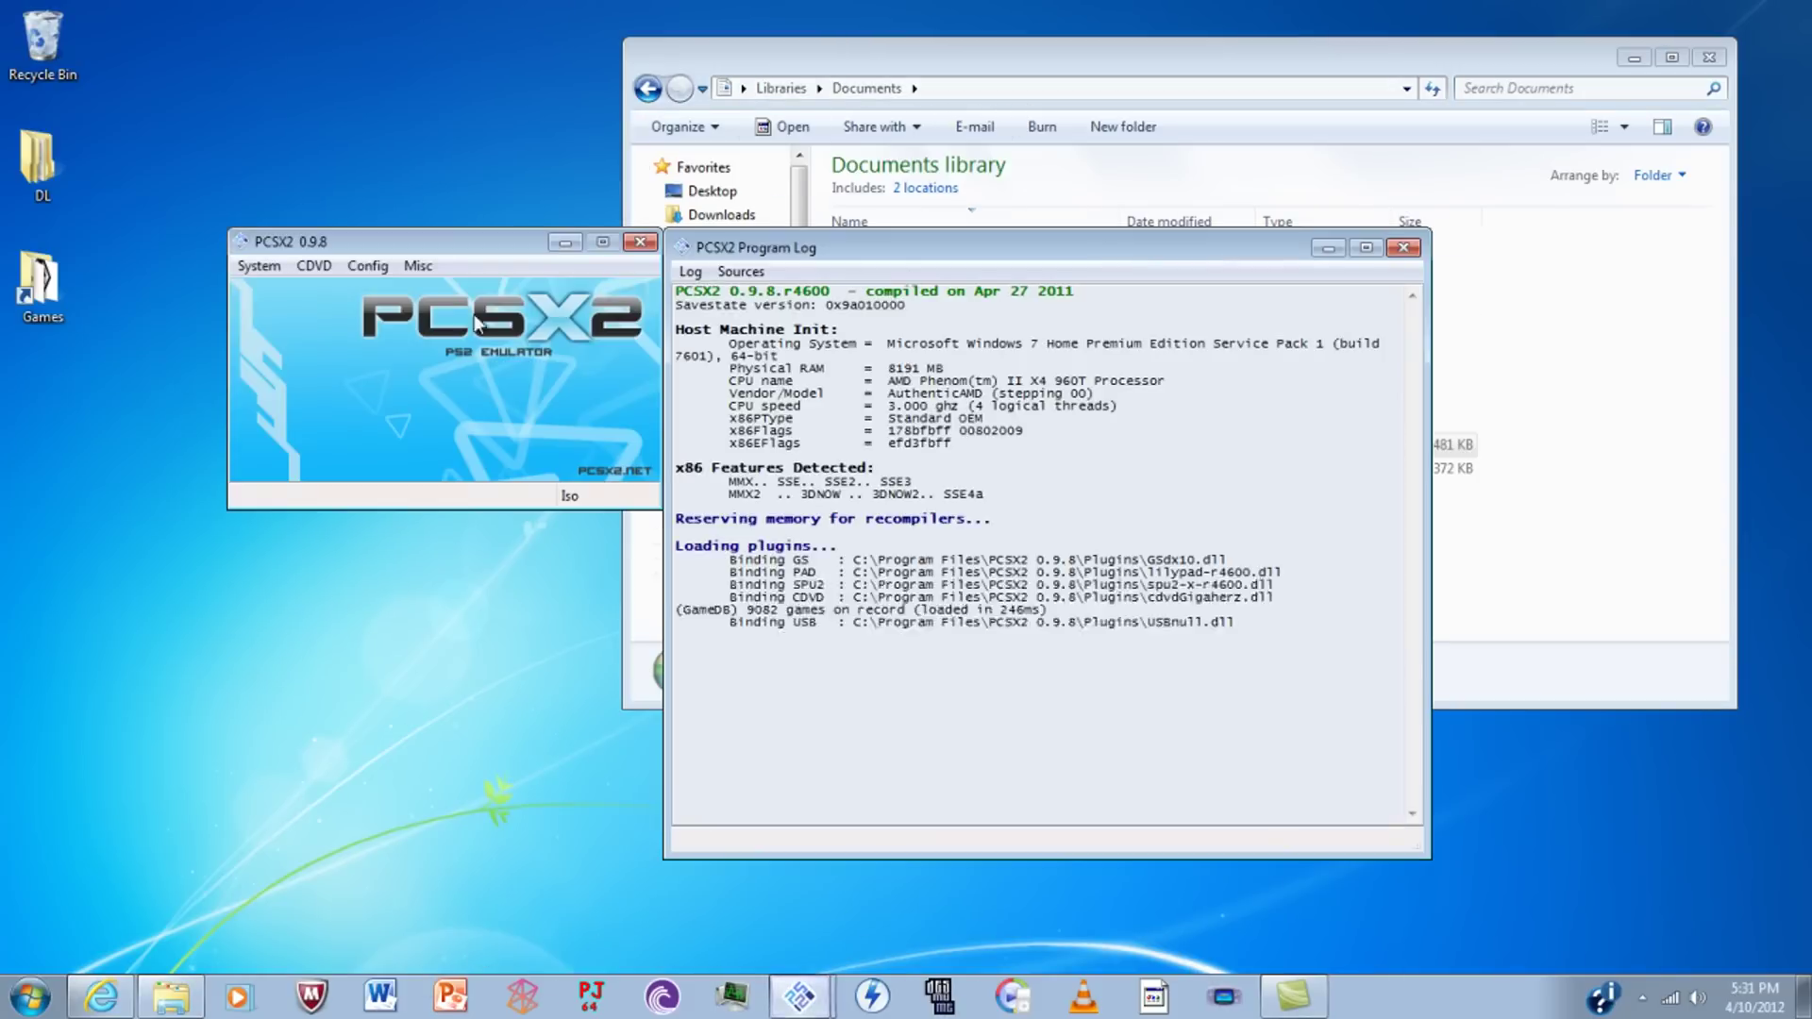
{"action": "left_click", "coordinate": [368, 265]}
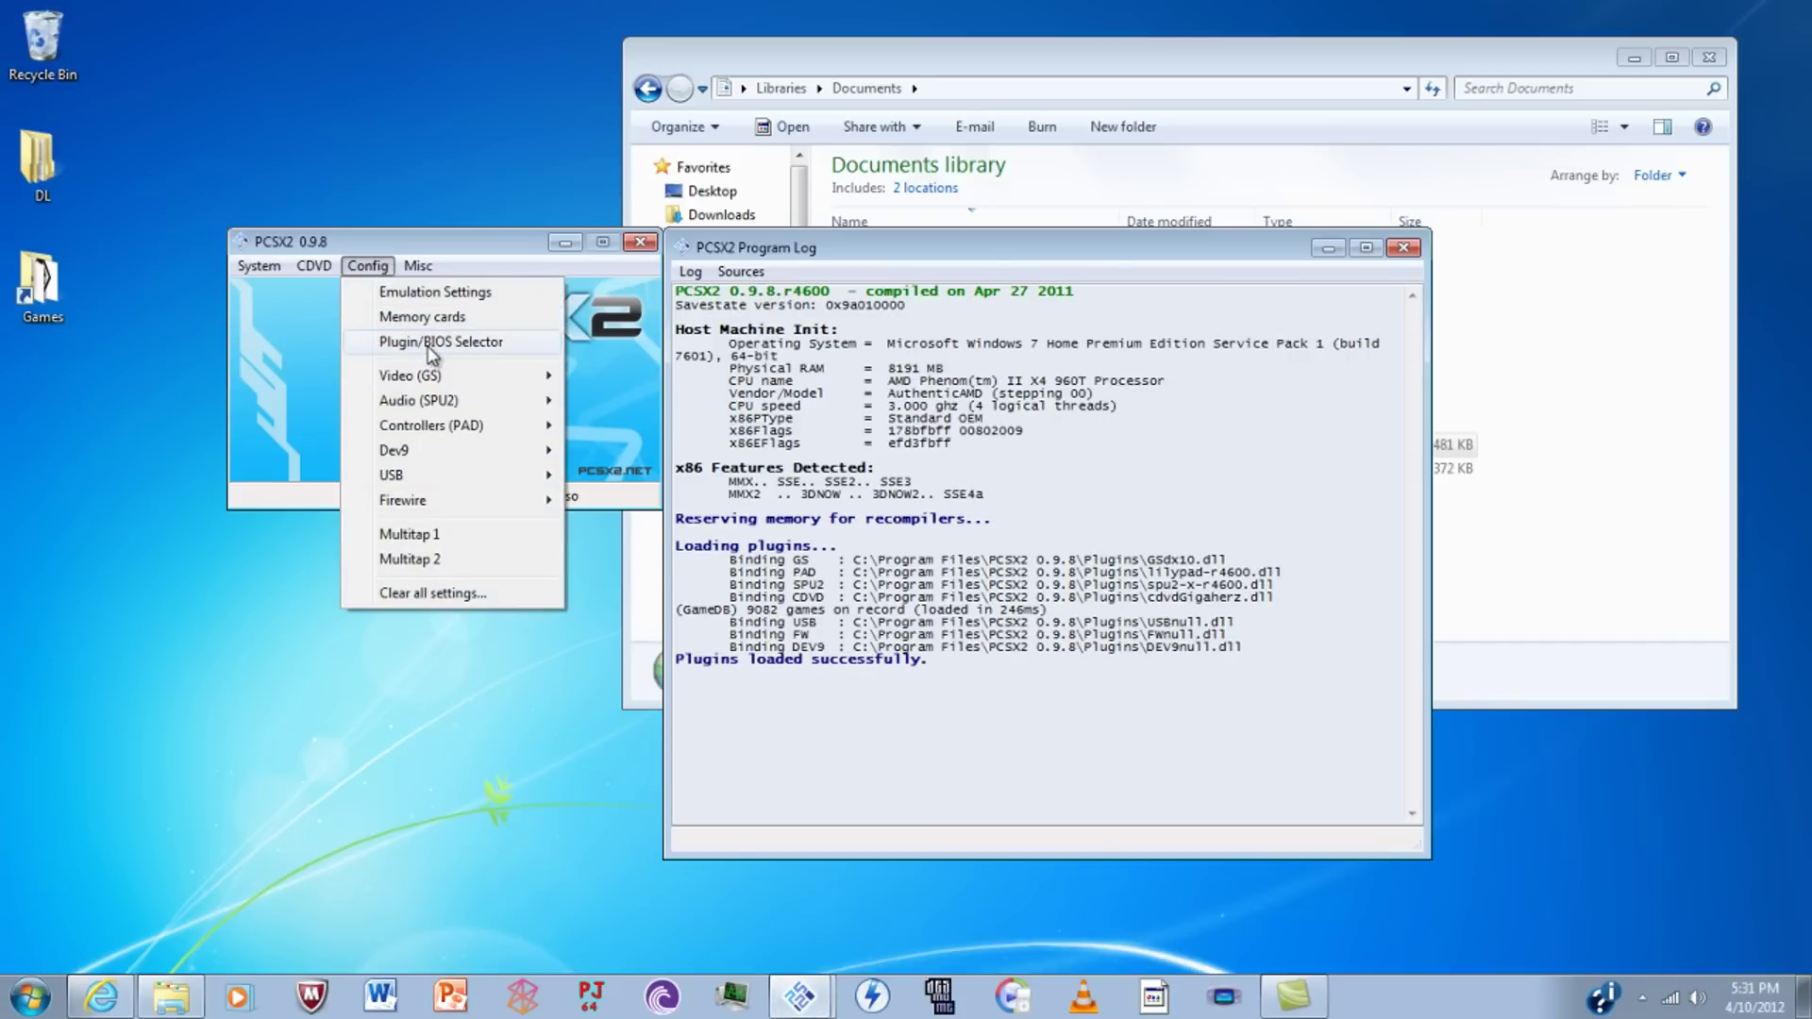
{"action": "left_click", "coordinate": [420, 341]}
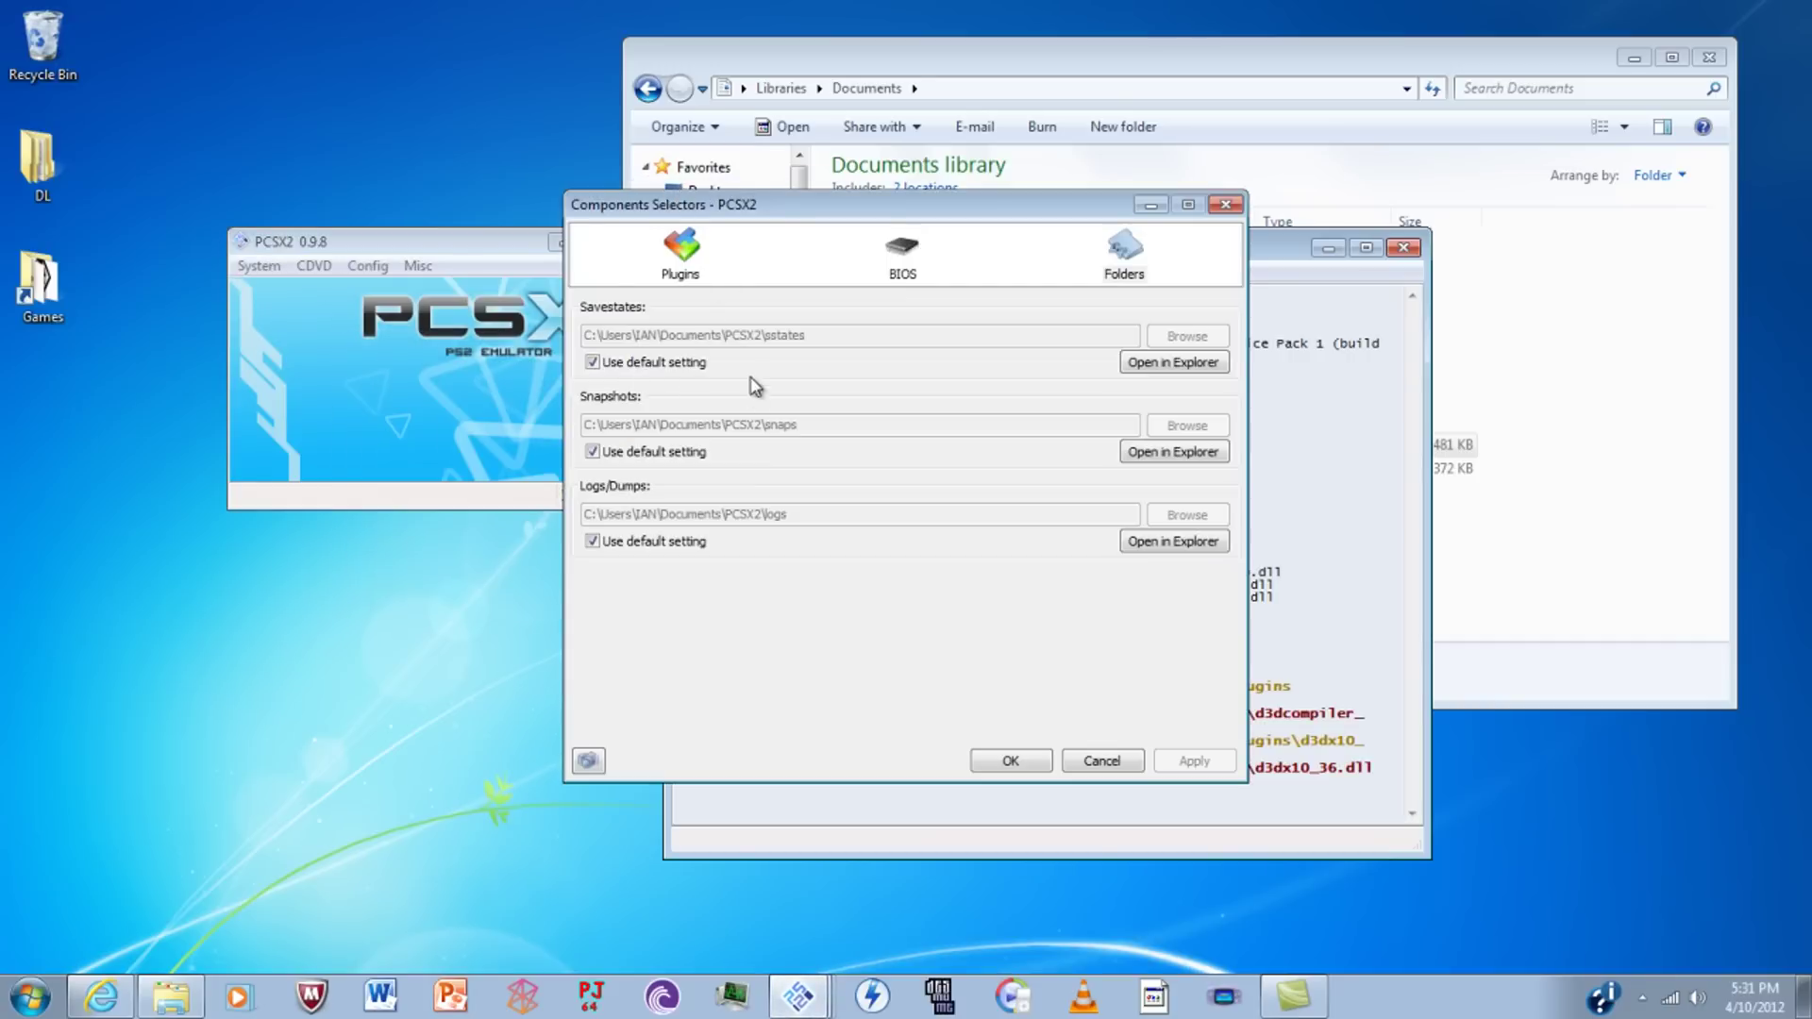
Review the available GS plugins and the list of BIOS roms in the Components Selectors dialog.
{"action": "left_click", "coordinate": [678, 253]}
{"action": "left_click", "coordinate": [832, 311]}
{"action": "left_click", "coordinate": [780, 335]}
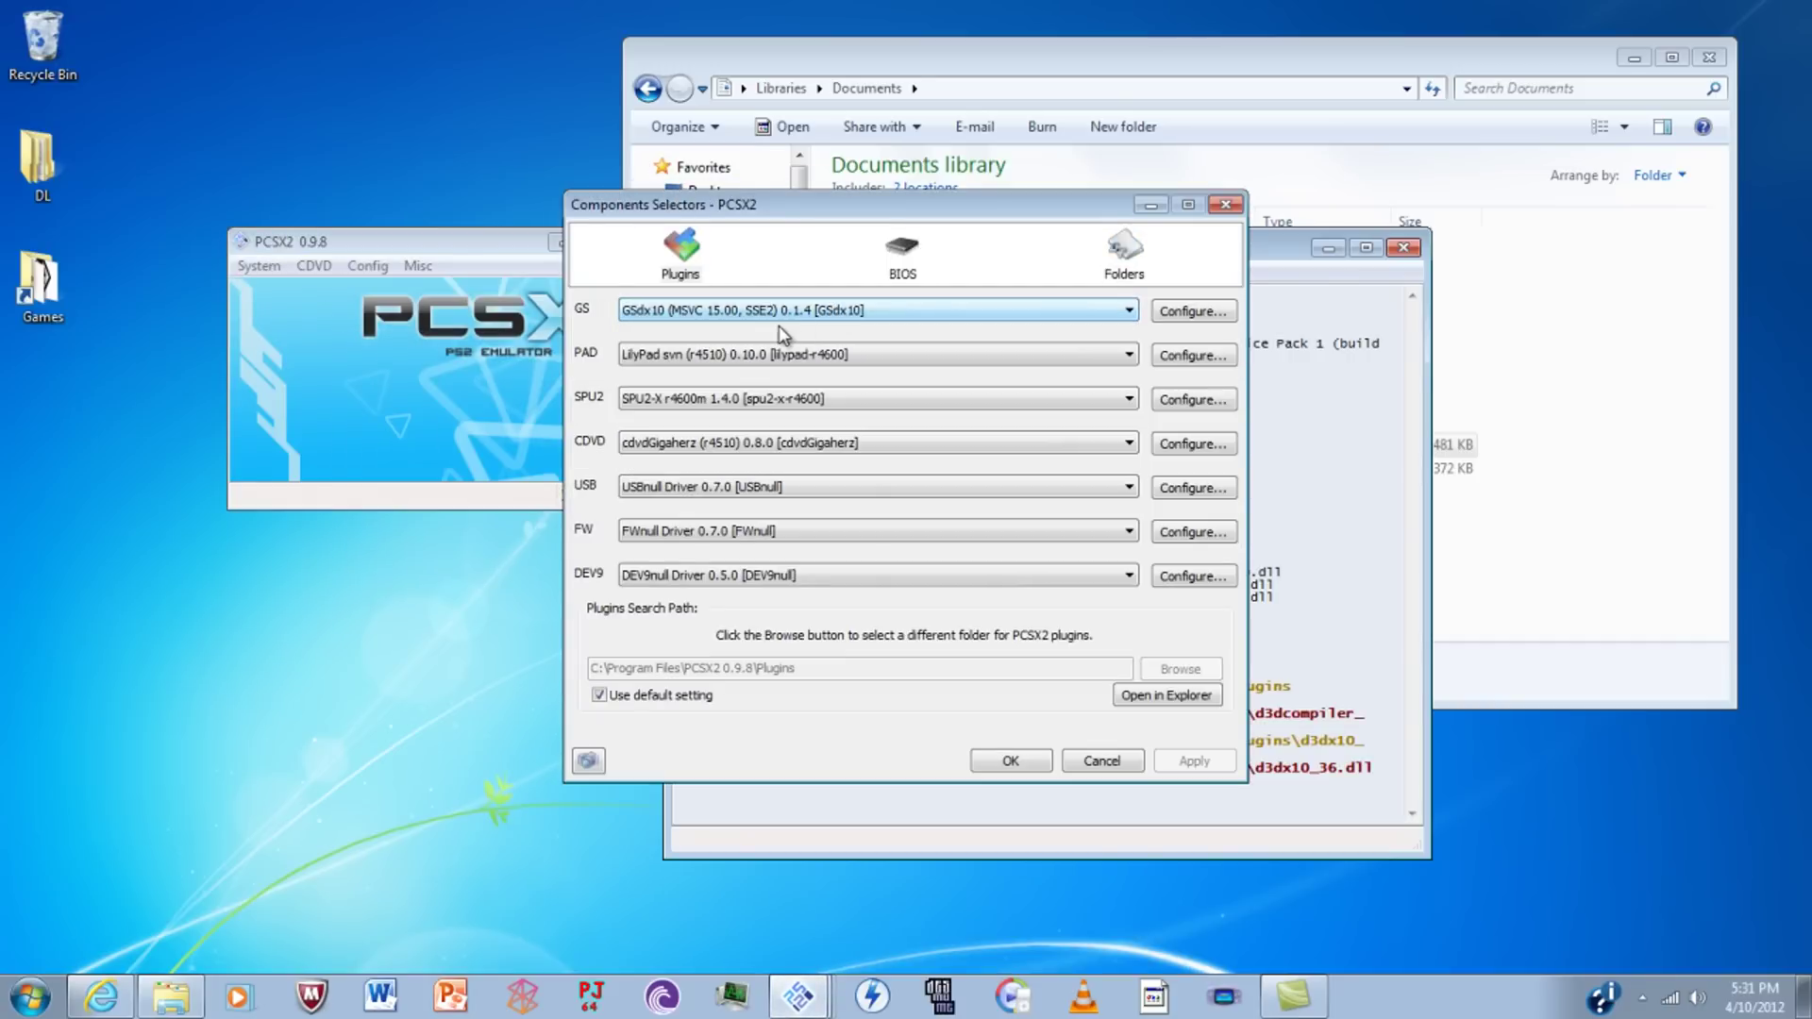
{"action": "left_click", "coordinate": [669, 313]}
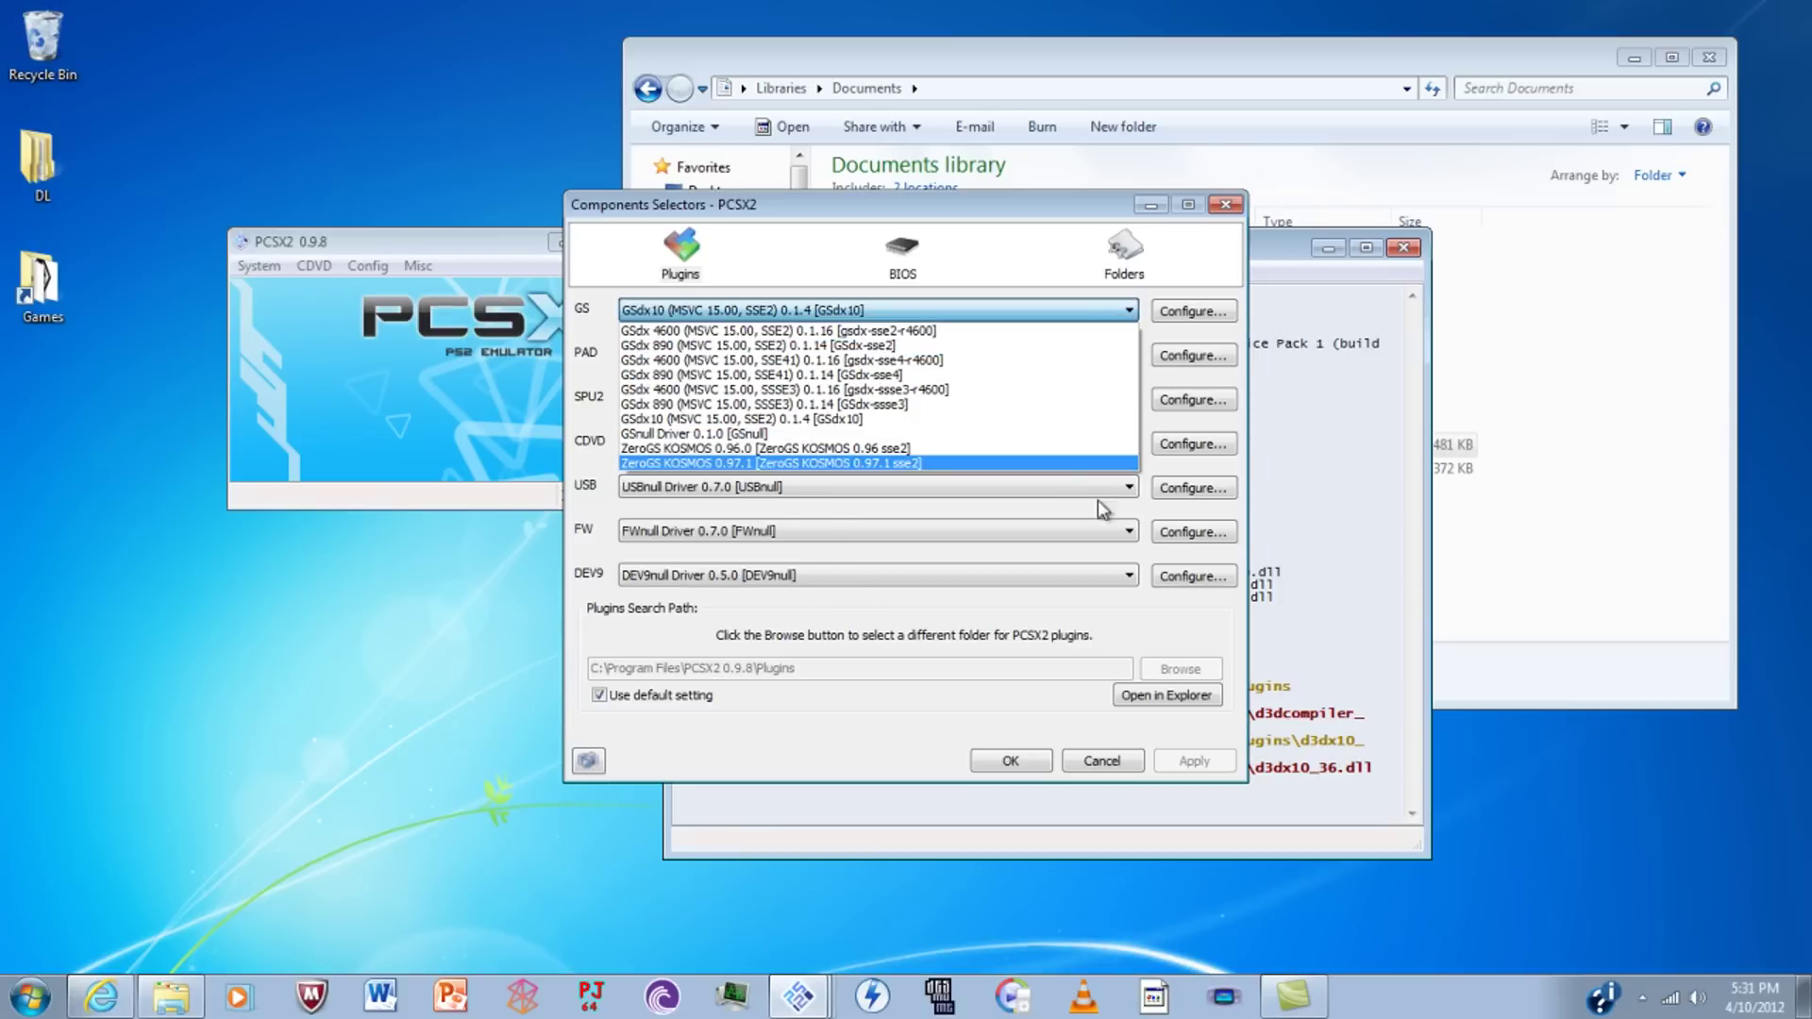
{"action": "left_click", "coordinate": [872, 633]}
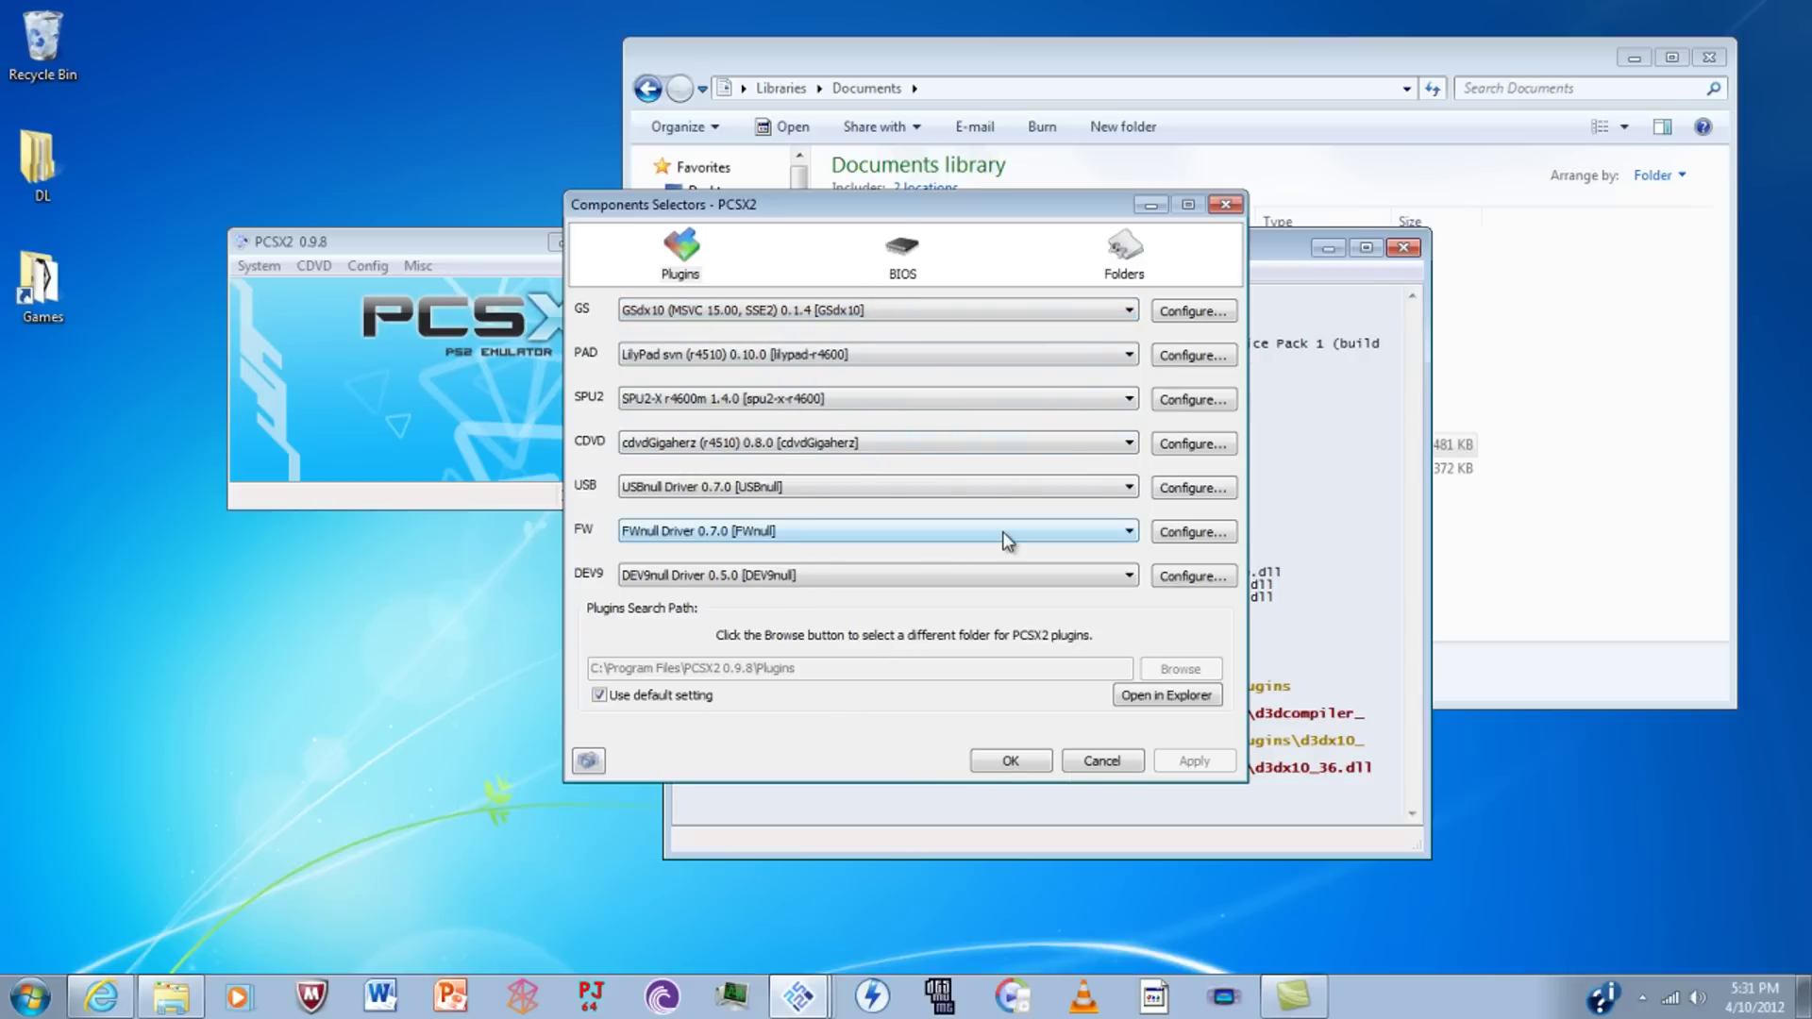
{"action": "left_click", "coordinate": [902, 277]}
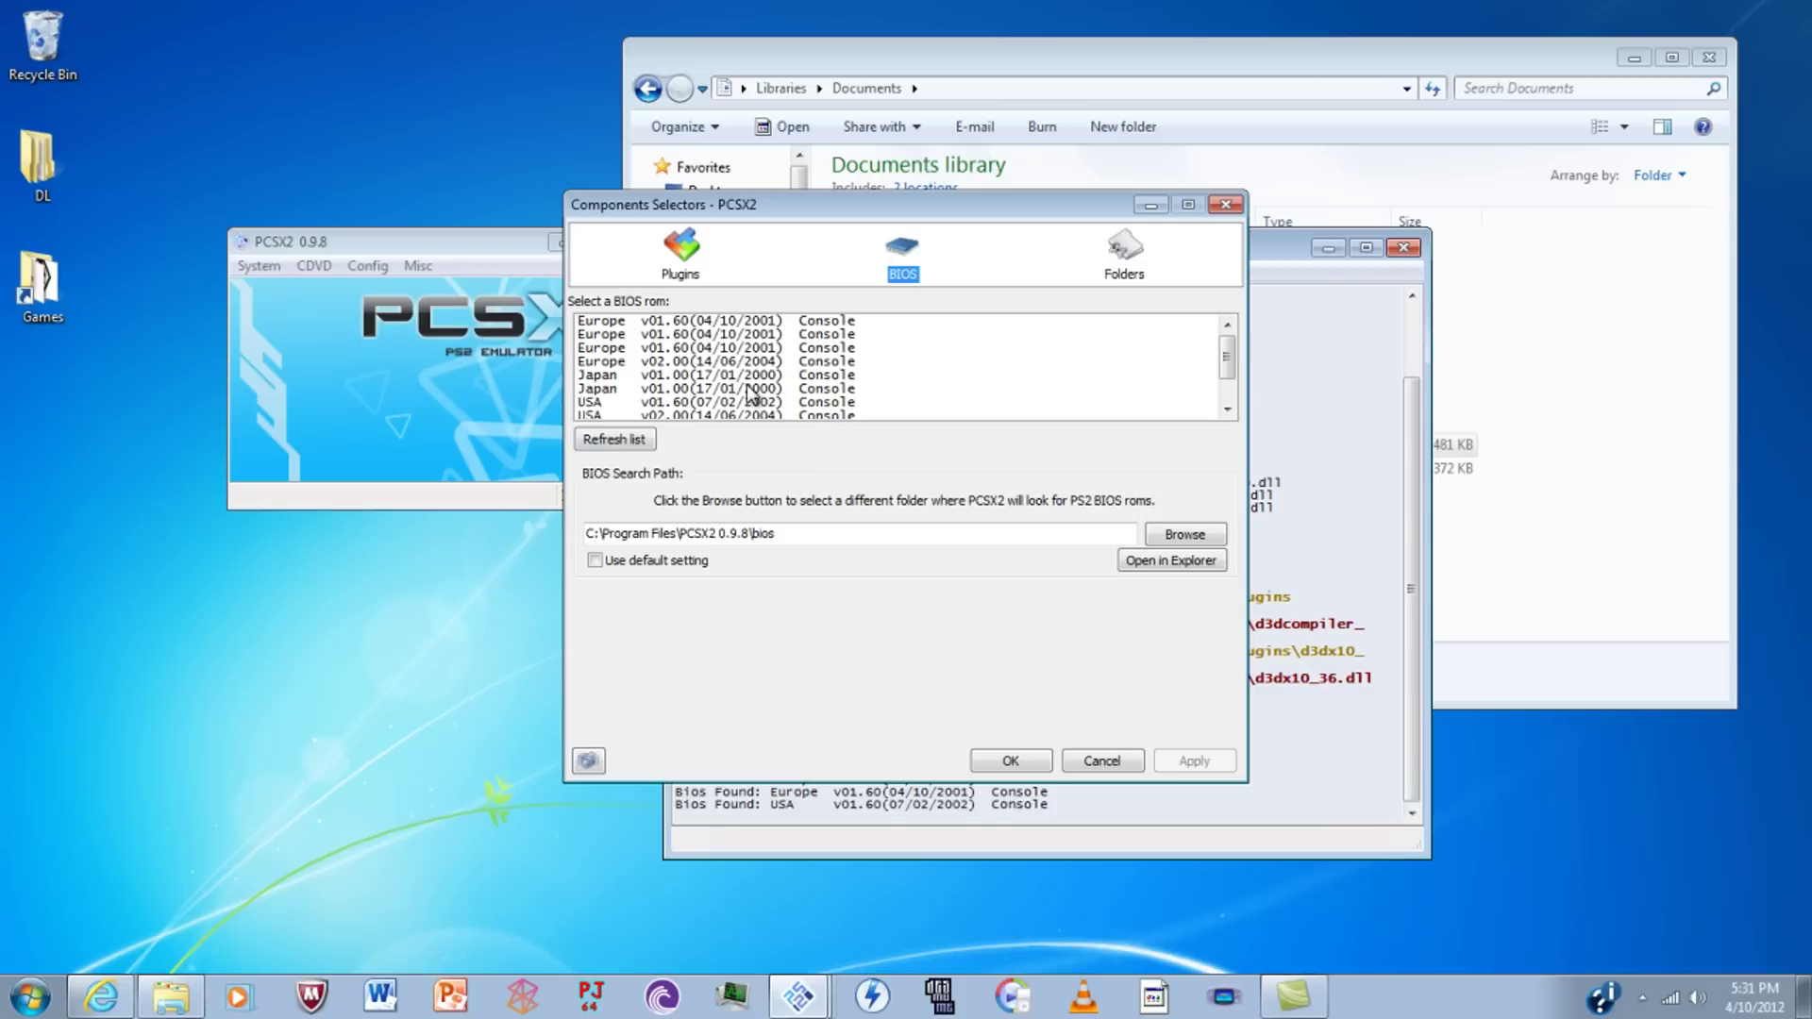
{"action": "left_click_drag", "start_coordinate": [1226, 350], "coordinate": [1227, 390]}
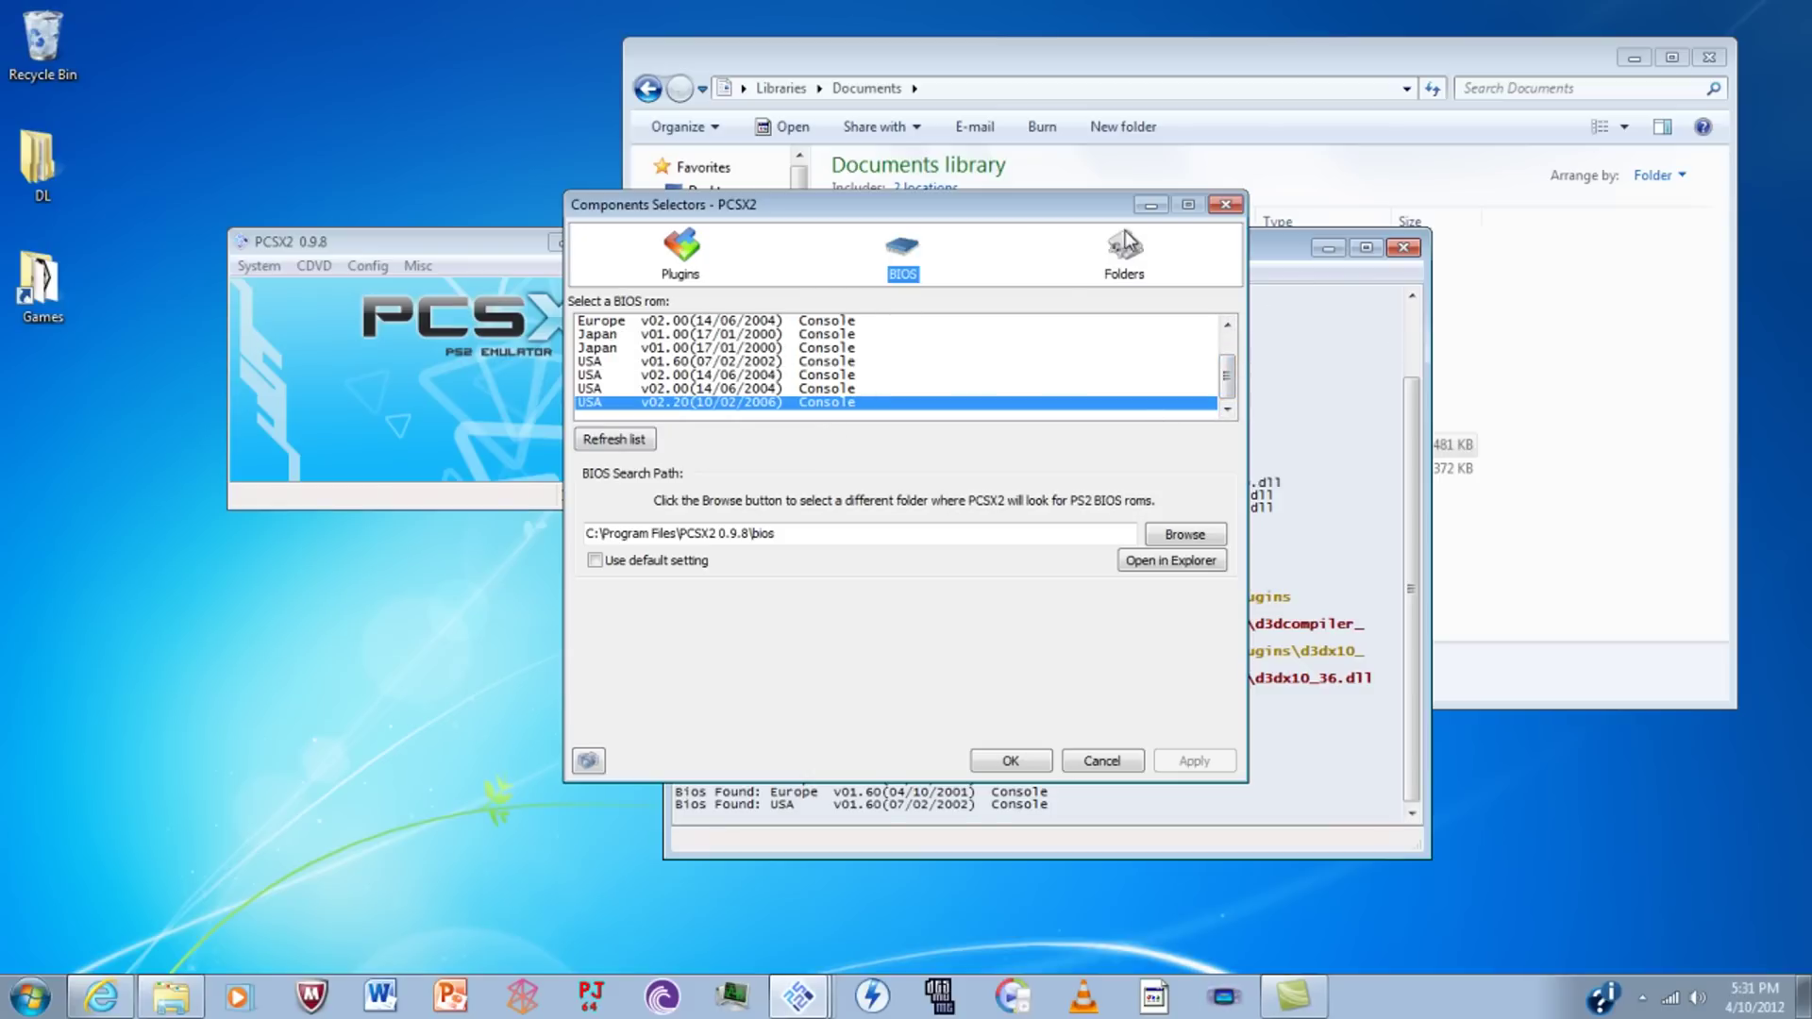
Try turning off the default setting for the Savestates, Snapshots and Logs/Dumps folders, and cancel the dialog.
{"action": "left_click", "coordinate": [1133, 255]}
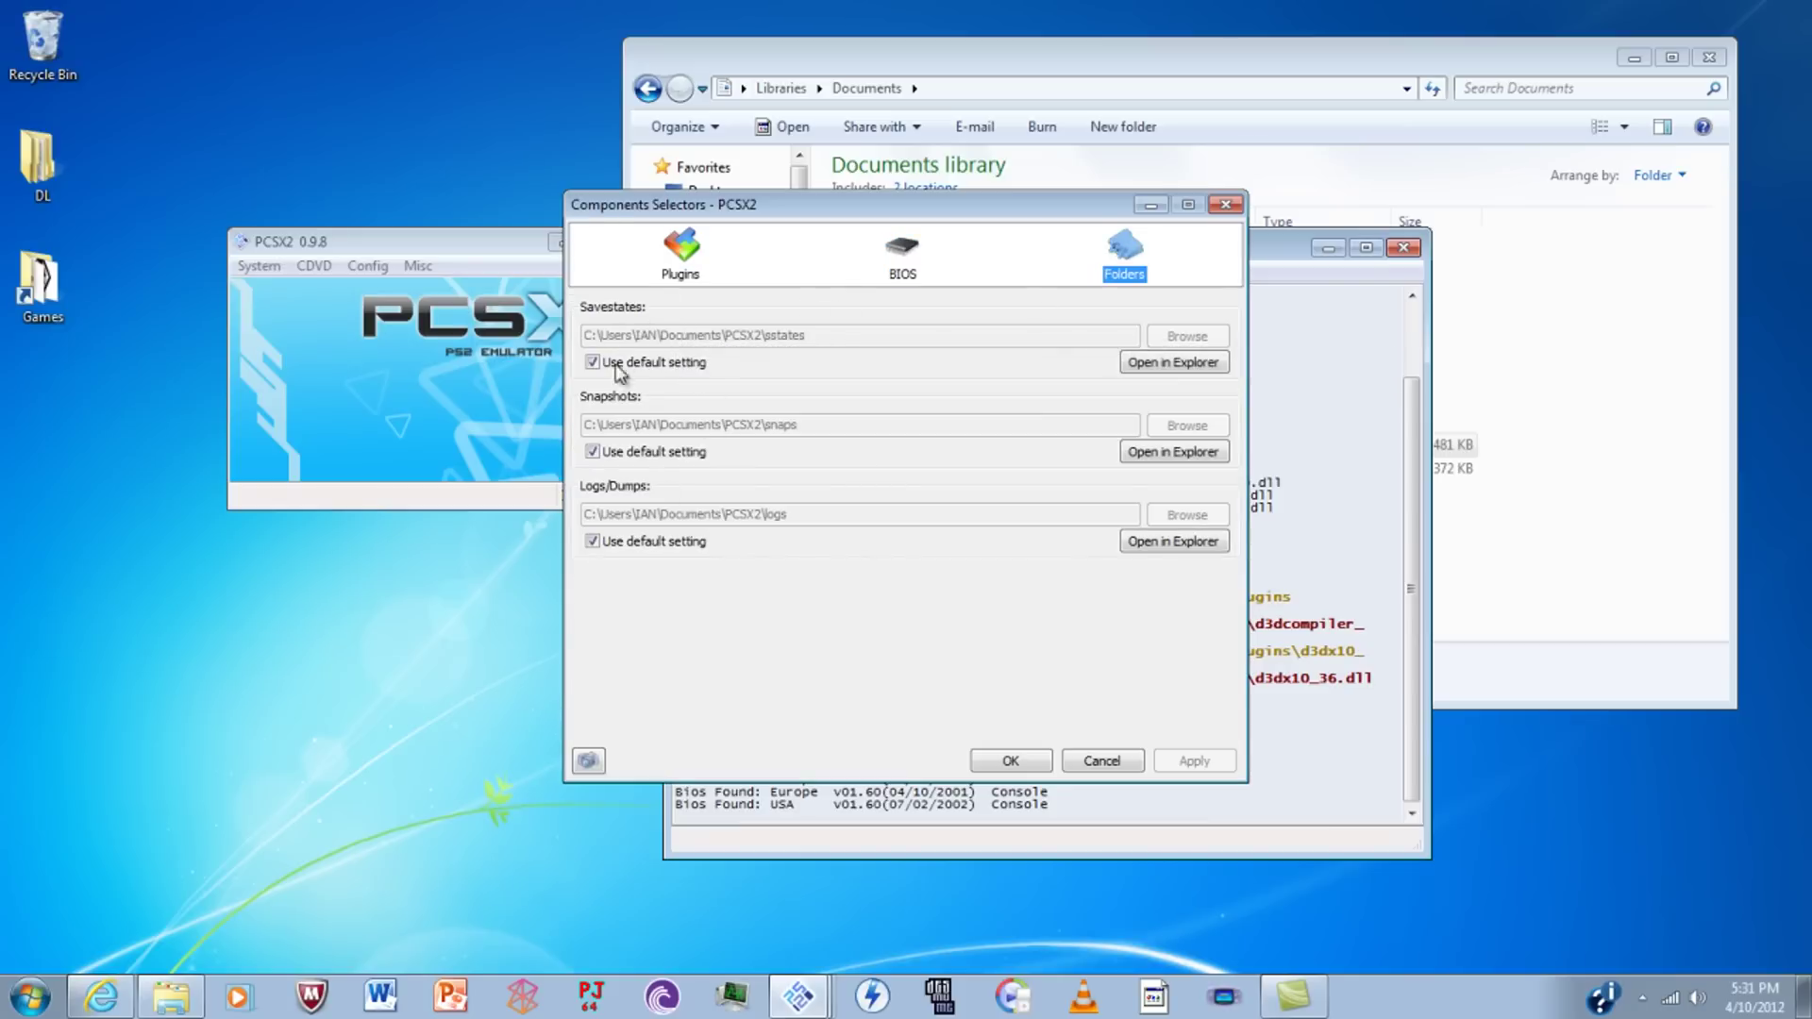
{"action": "left_click", "coordinate": [614, 544]}
{"action": "left_click", "coordinate": [618, 453]}
{"action": "left_click", "coordinate": [623, 366]}
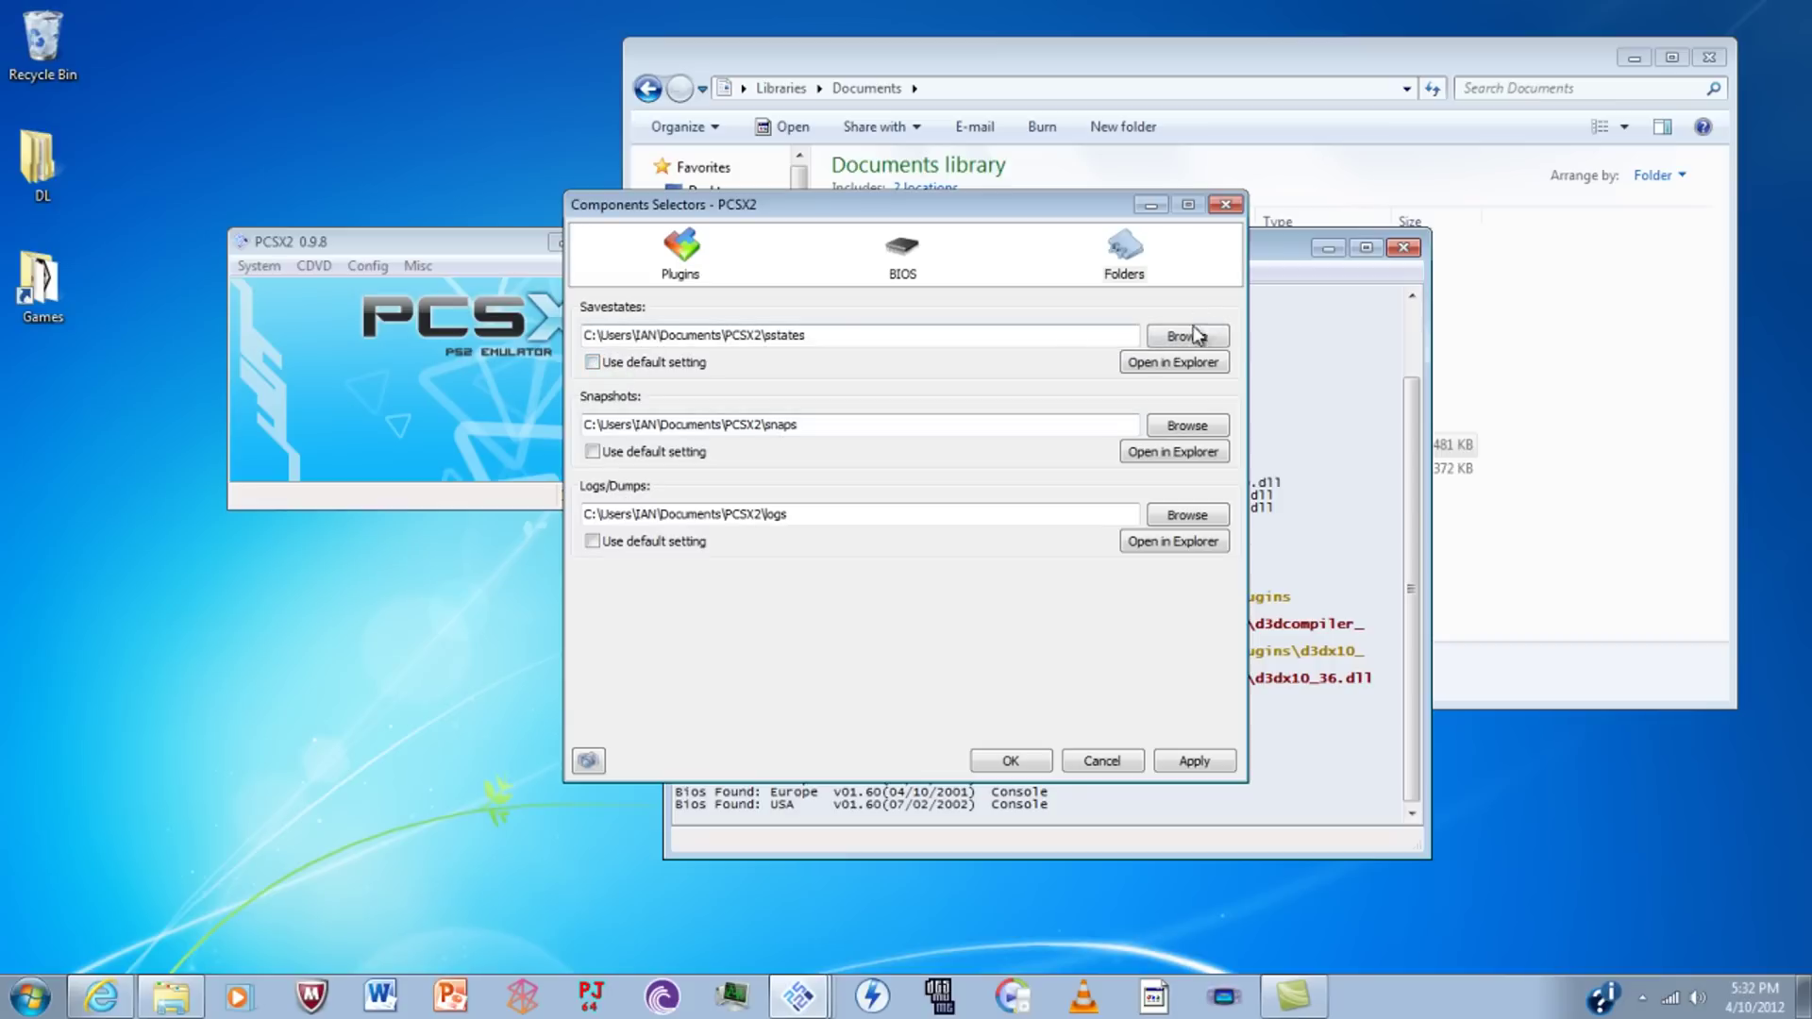
{"action": "left_click", "coordinate": [1101, 762]}
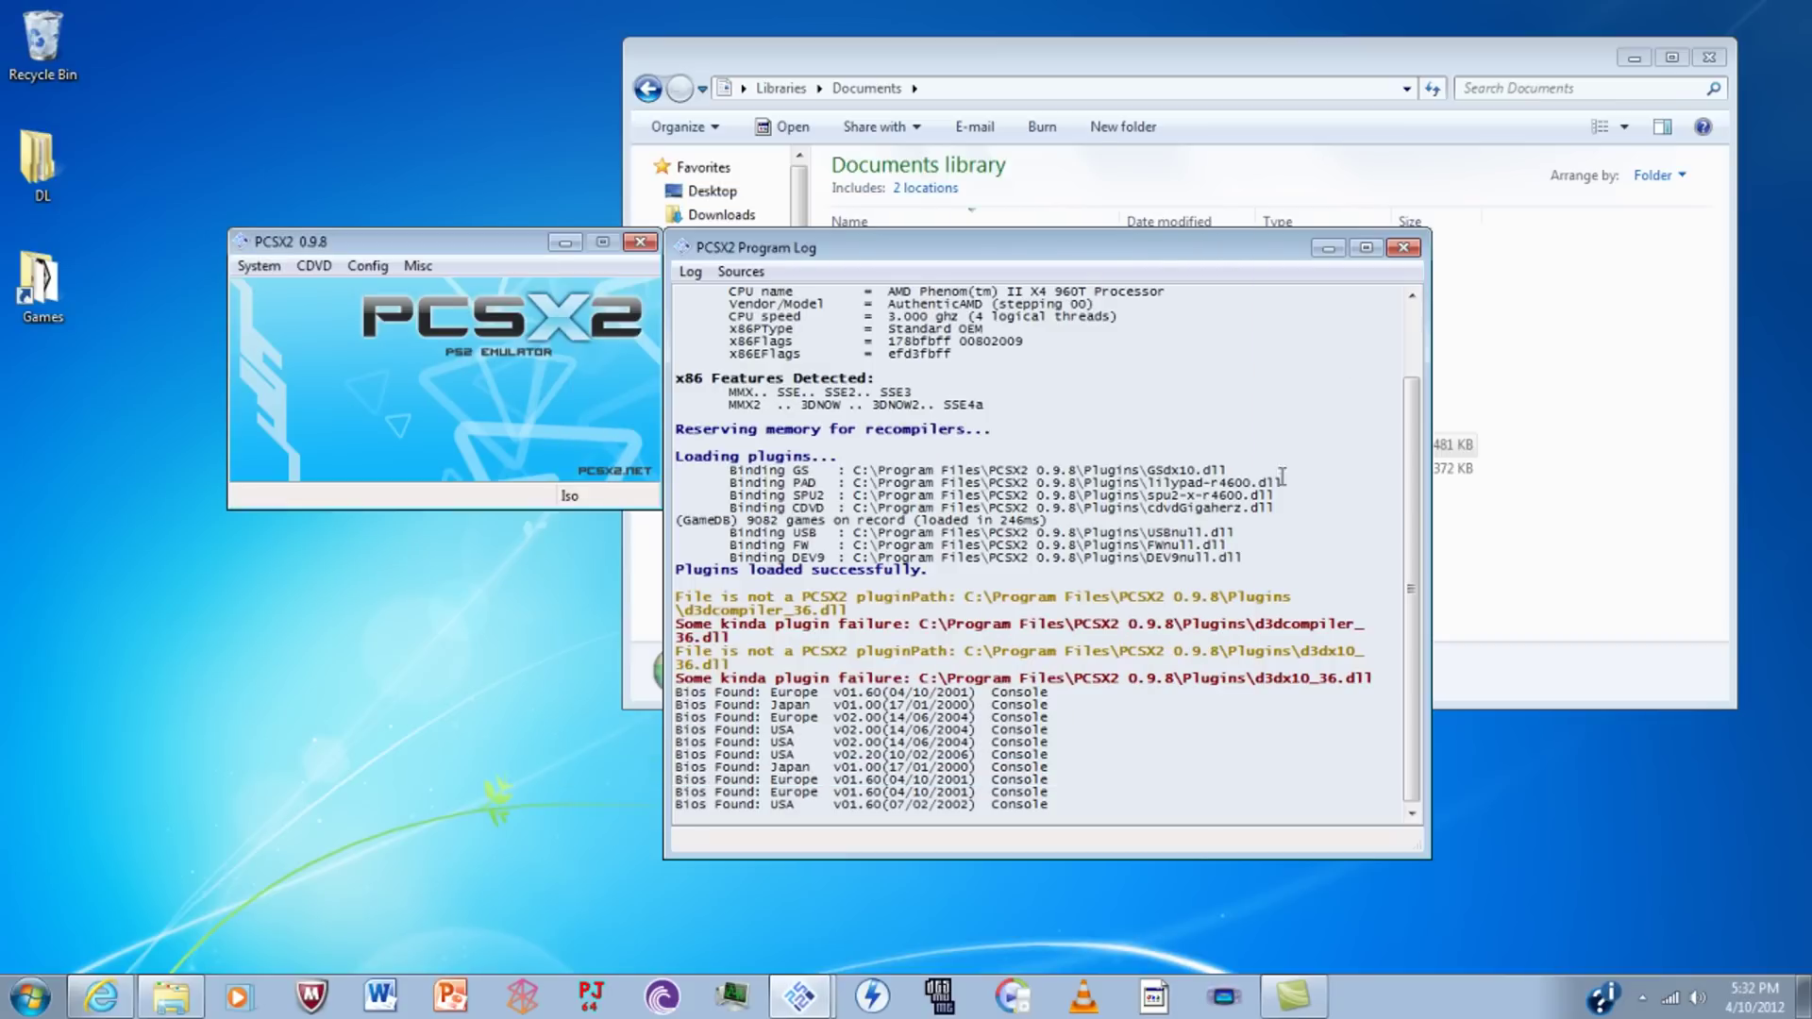
Close the PCSX2 main window, minimize the Program Log, and close the Documents library window.
{"action": "left_click", "coordinate": [640, 243]}
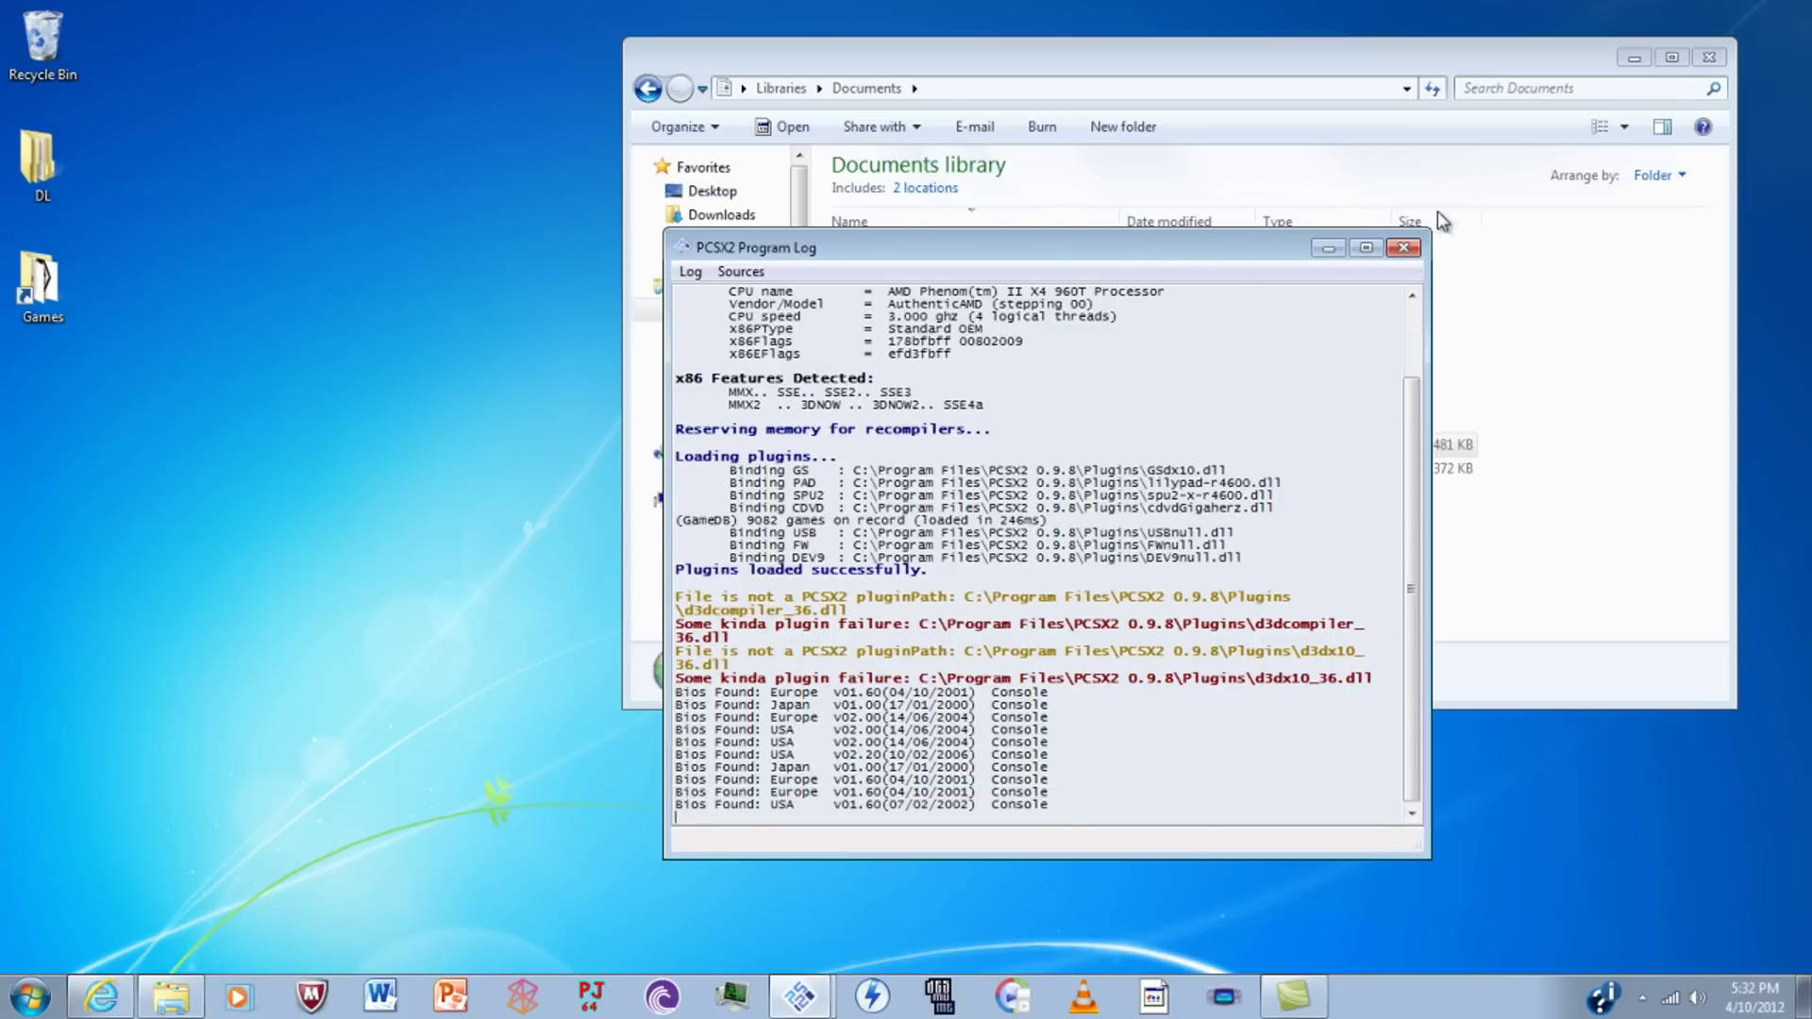
{"action": "left_click", "coordinate": [1331, 250]}
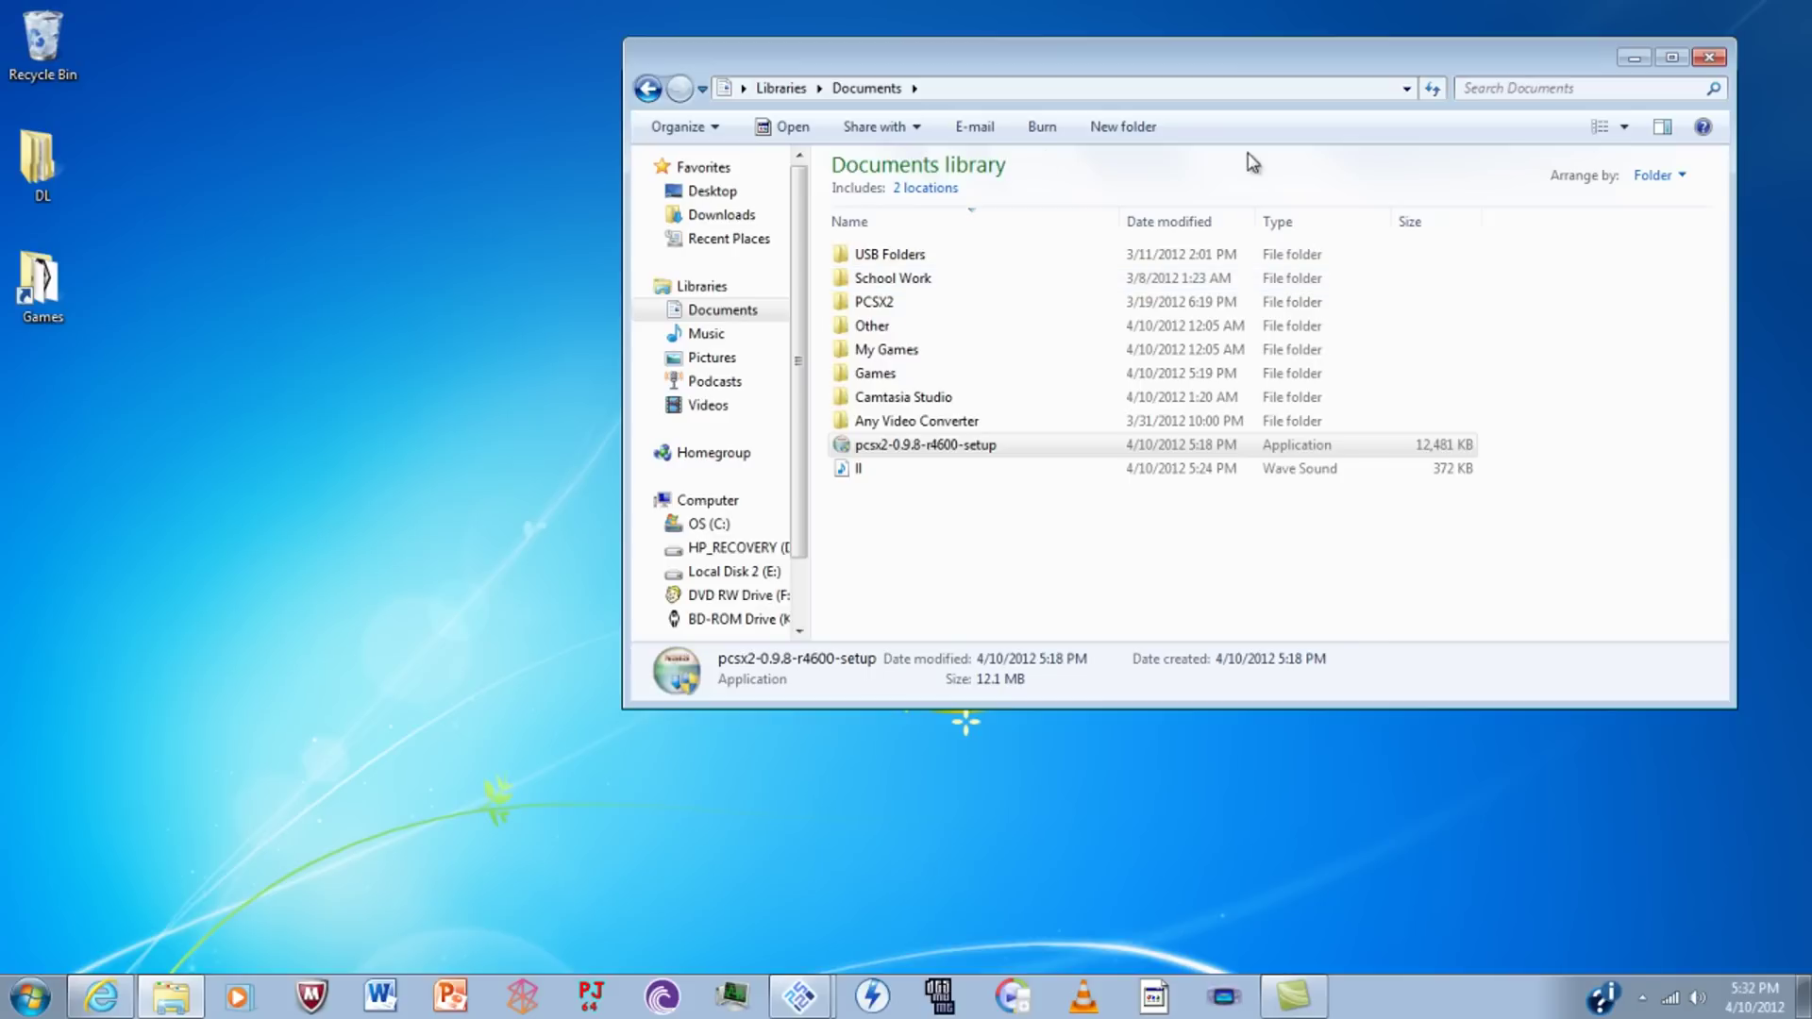
{"action": "left_click", "coordinate": [1708, 56]}
Switch to Internet Explorer and open the Playstation 2 BIOS Pack page from the favorites to read its 7zip instructions.
{"action": "left_click", "coordinate": [100, 997]}
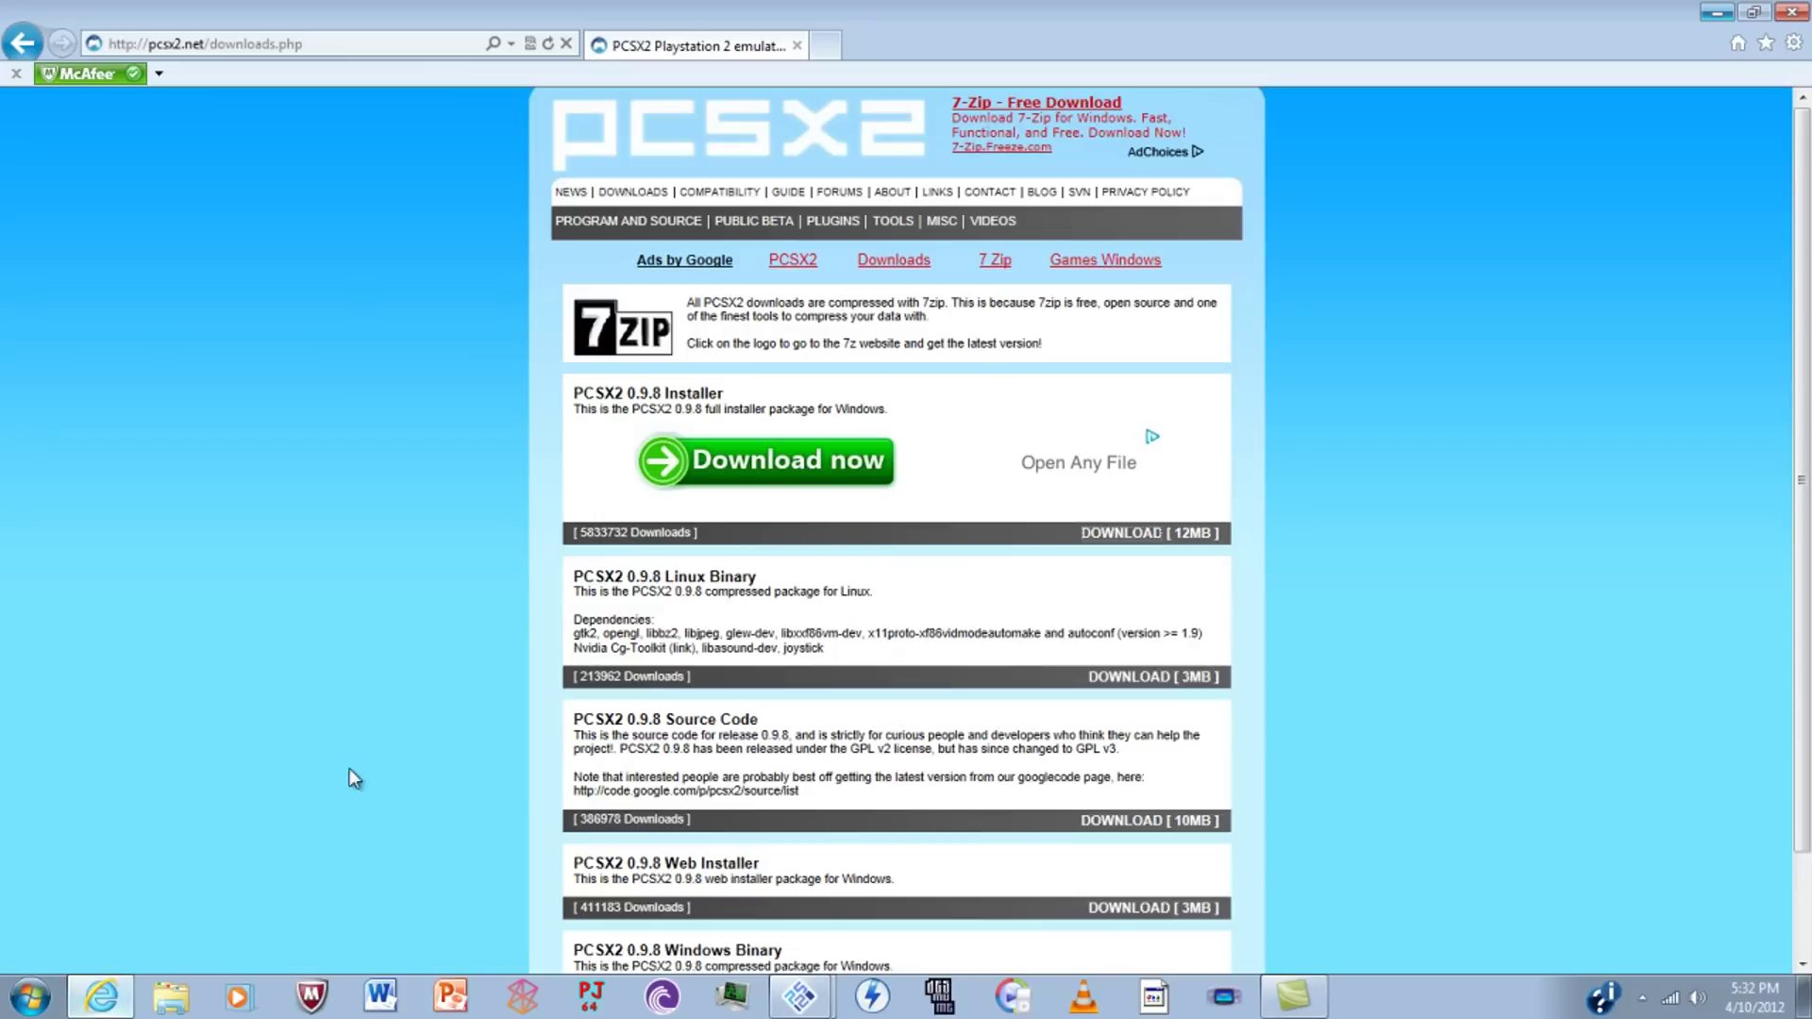
{"action": "left_click", "coordinate": [1765, 42]}
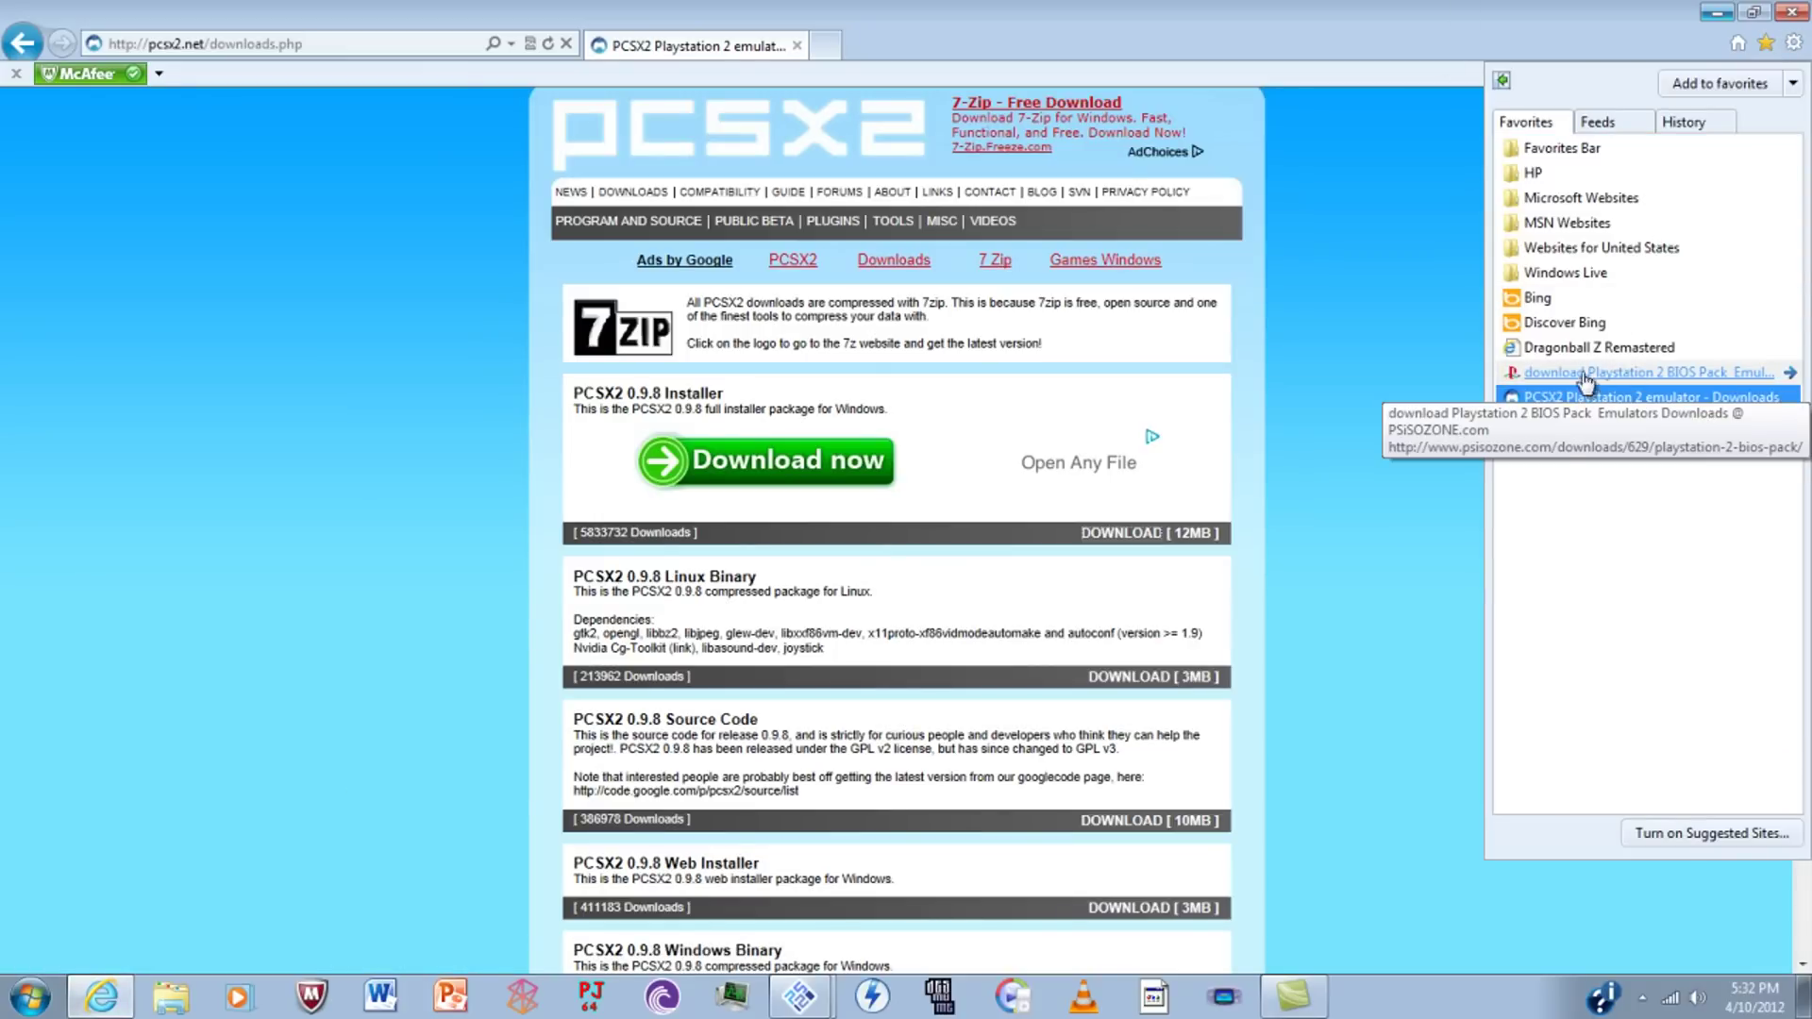
{"action": "left_click", "coordinate": [1641, 373]}
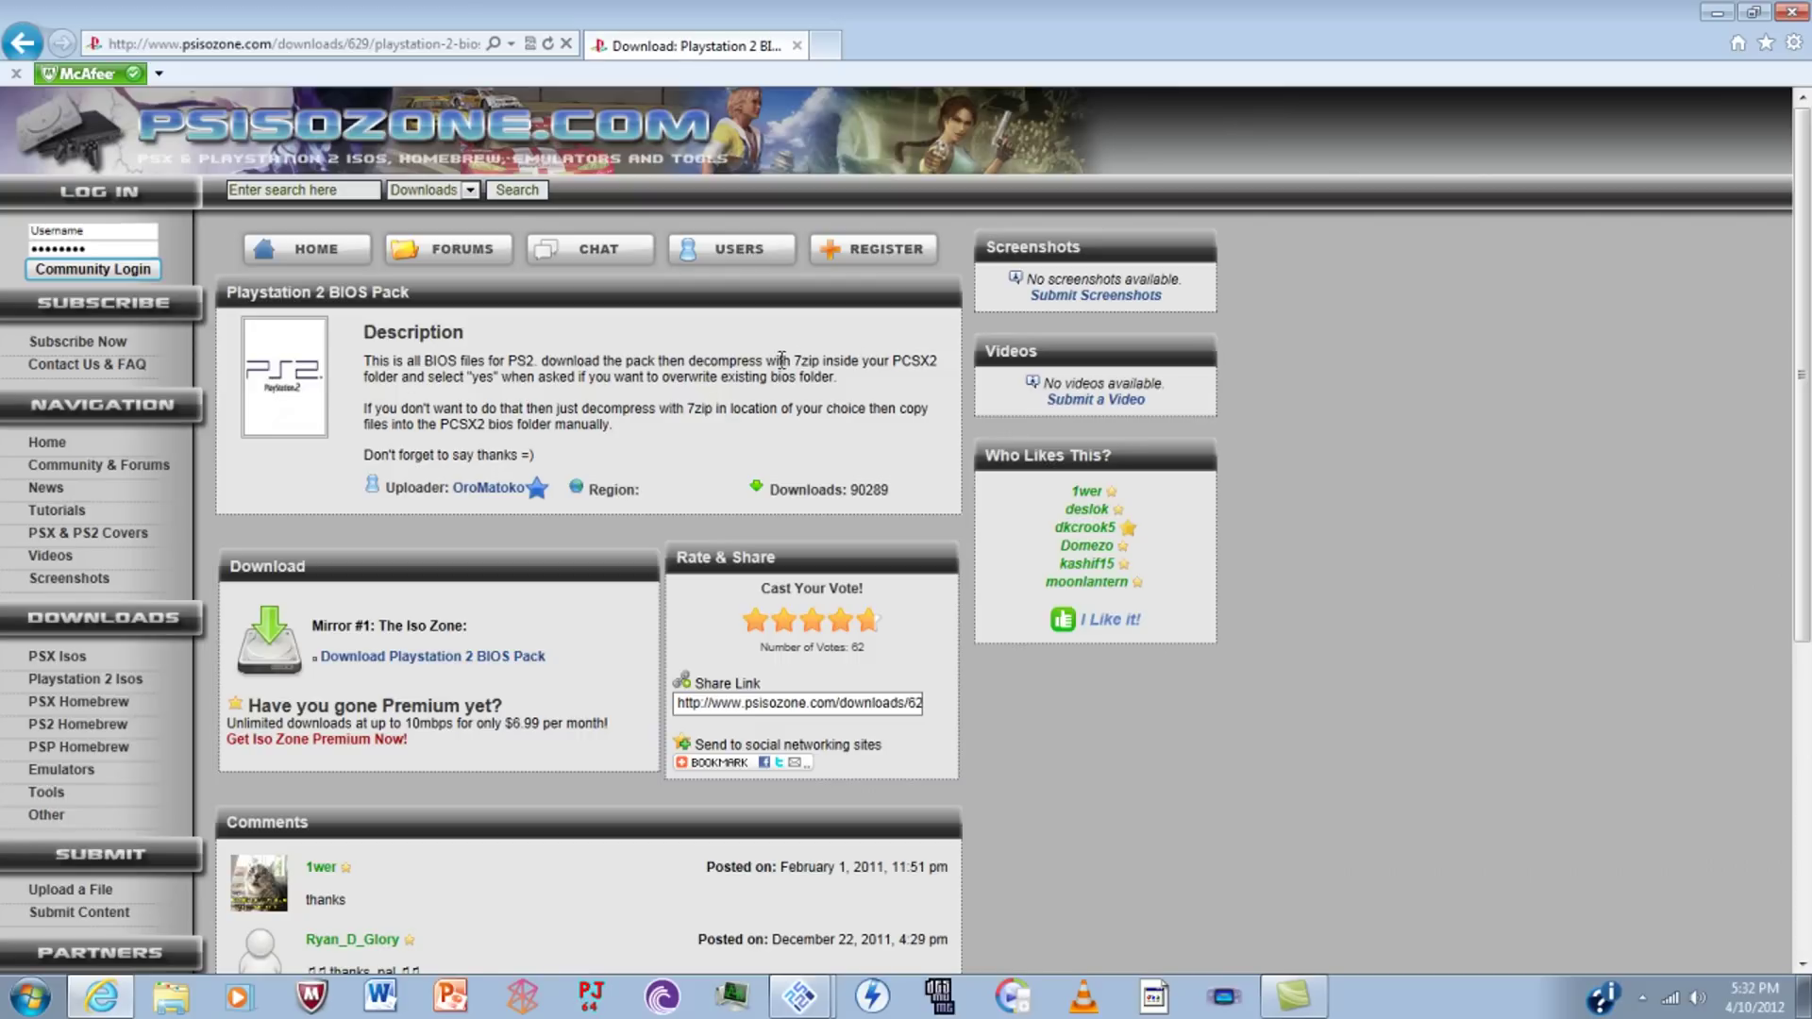
{"action": "left_click_drag", "start_coordinate": [802, 363], "coordinate": [818, 362]}
{"action": "left_click", "coordinate": [817, 362]}
{"action": "left_click", "coordinate": [797, 358]}
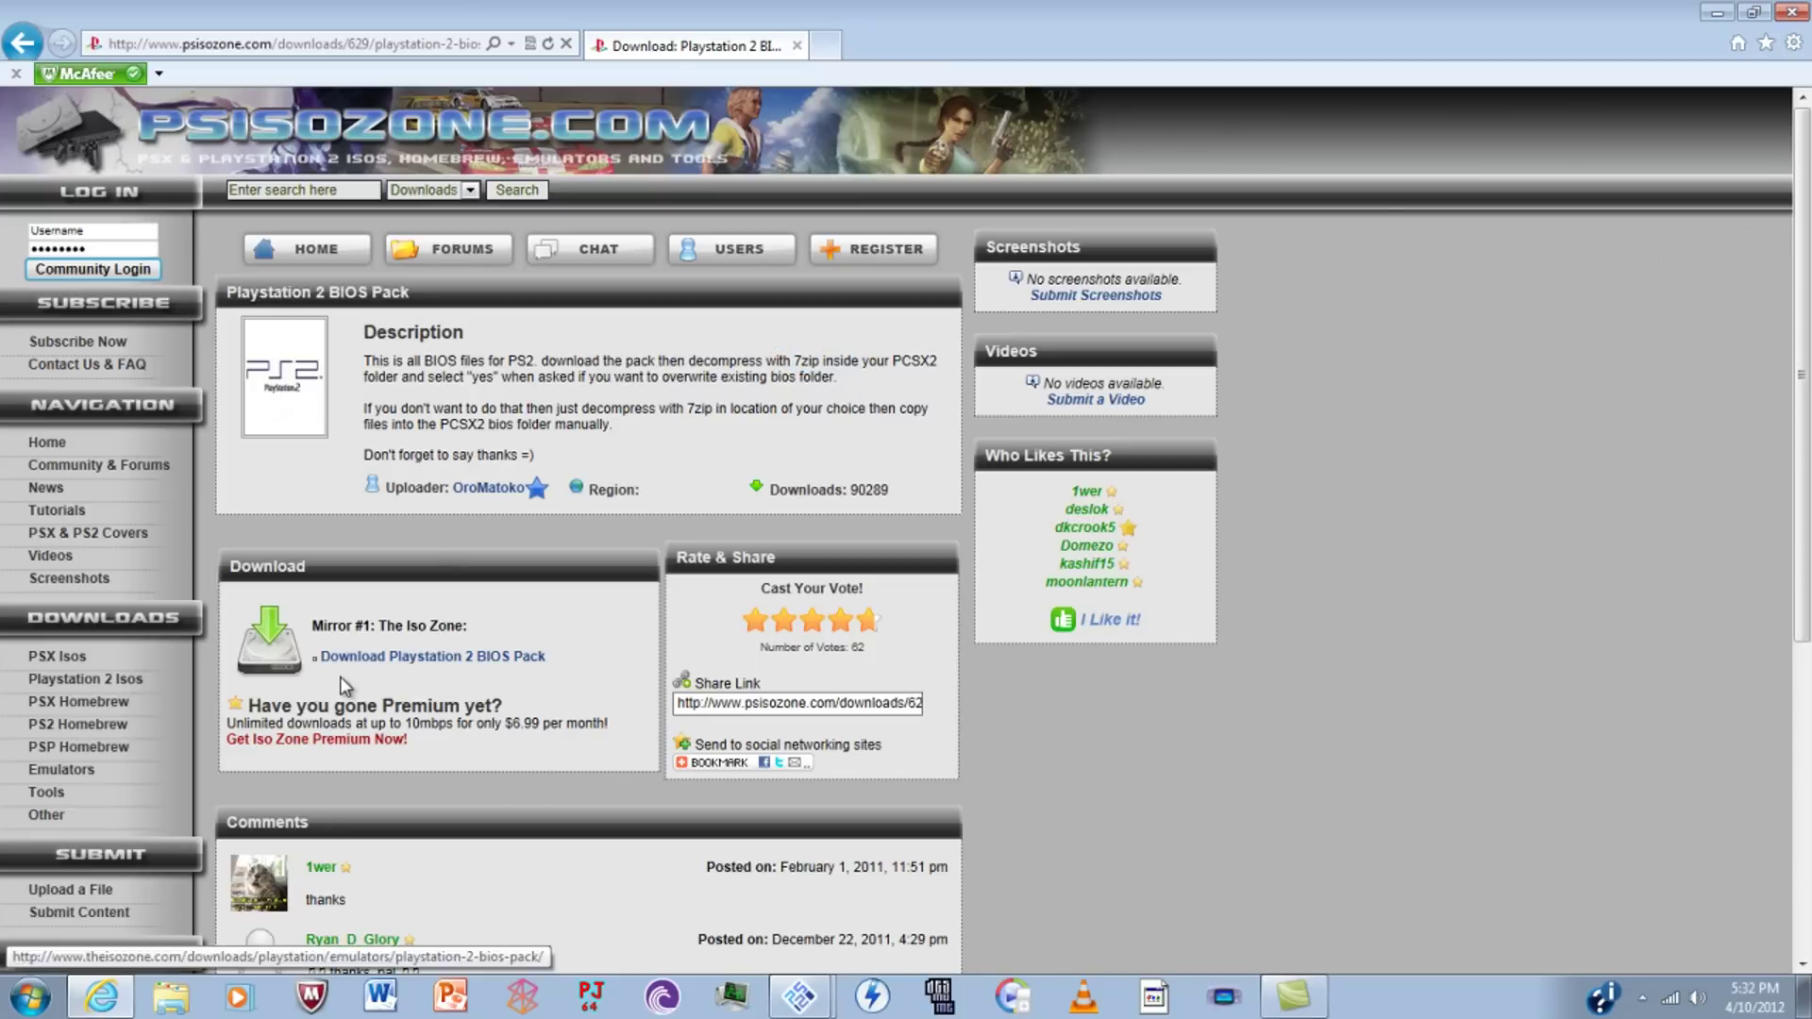
Follow the Playstation 2 BIOS Pack link to The Iso Zone, open its free download page, and close that tab, minimizing the browser.
{"action": "left_click", "coordinate": [398, 661]}
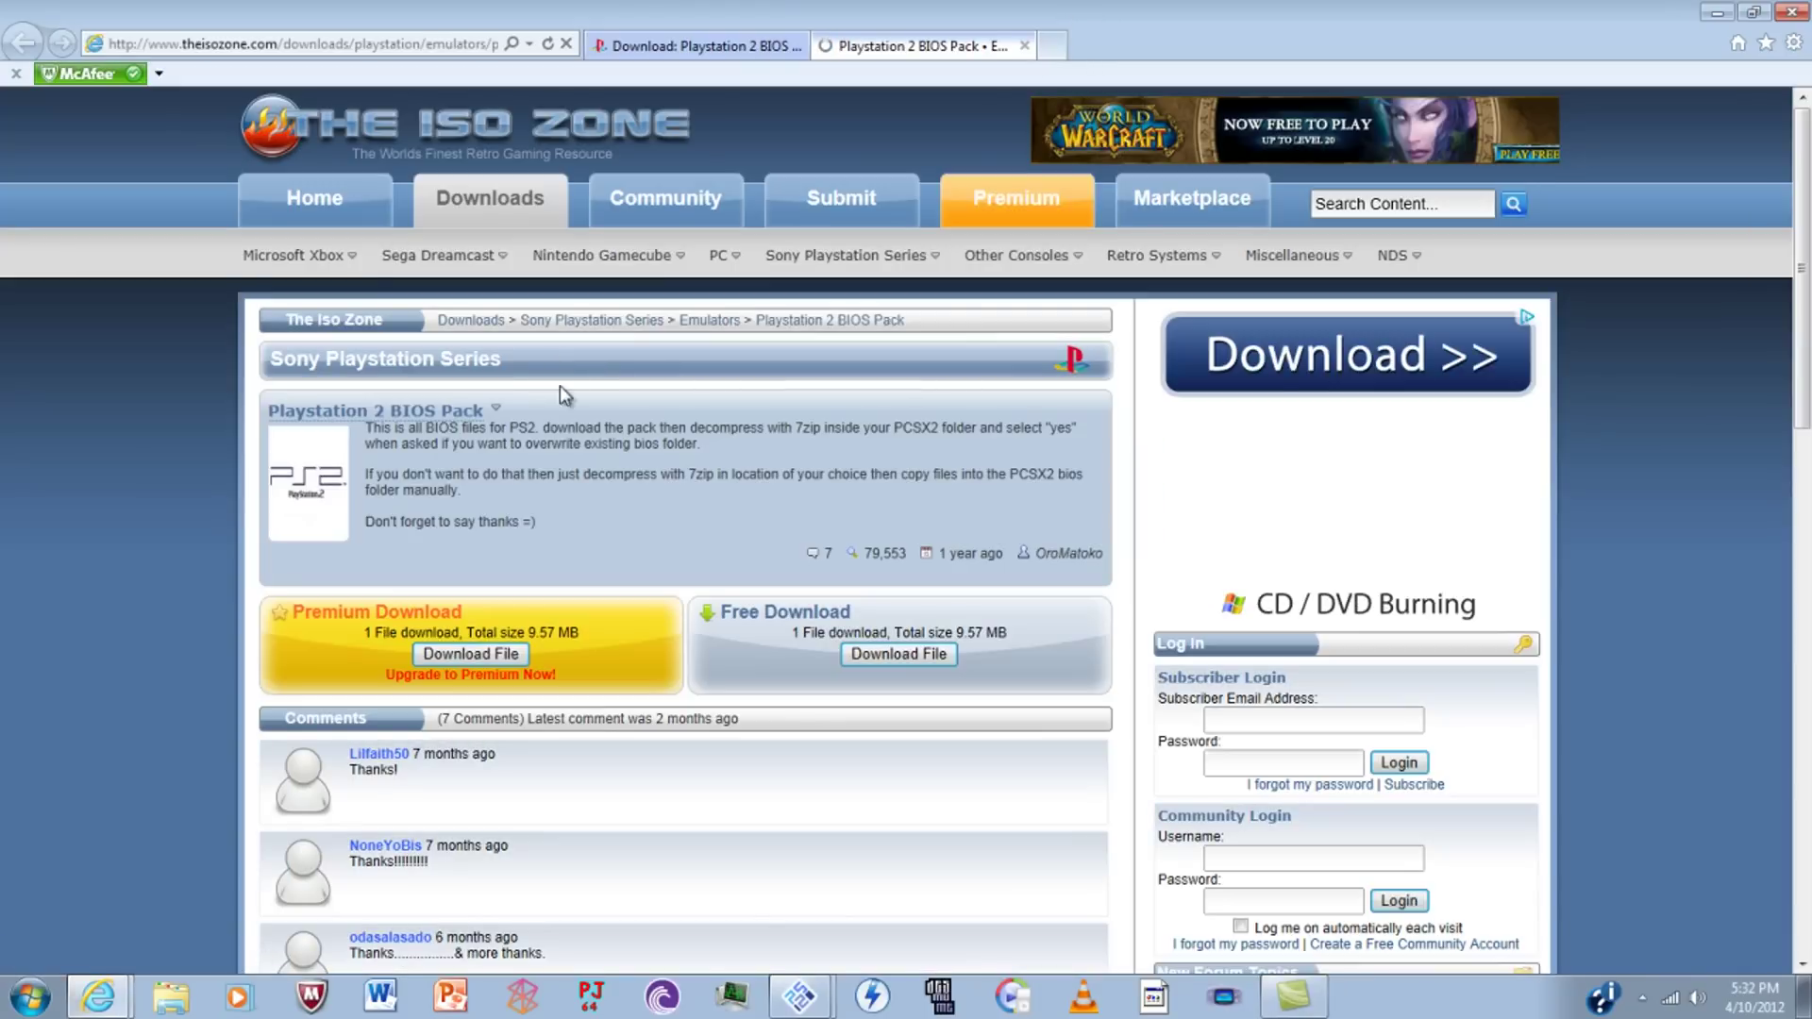
{"action": "scroll", "coordinate": [586, 530], "scroll_direction": "down", "scroll_amount": 2}
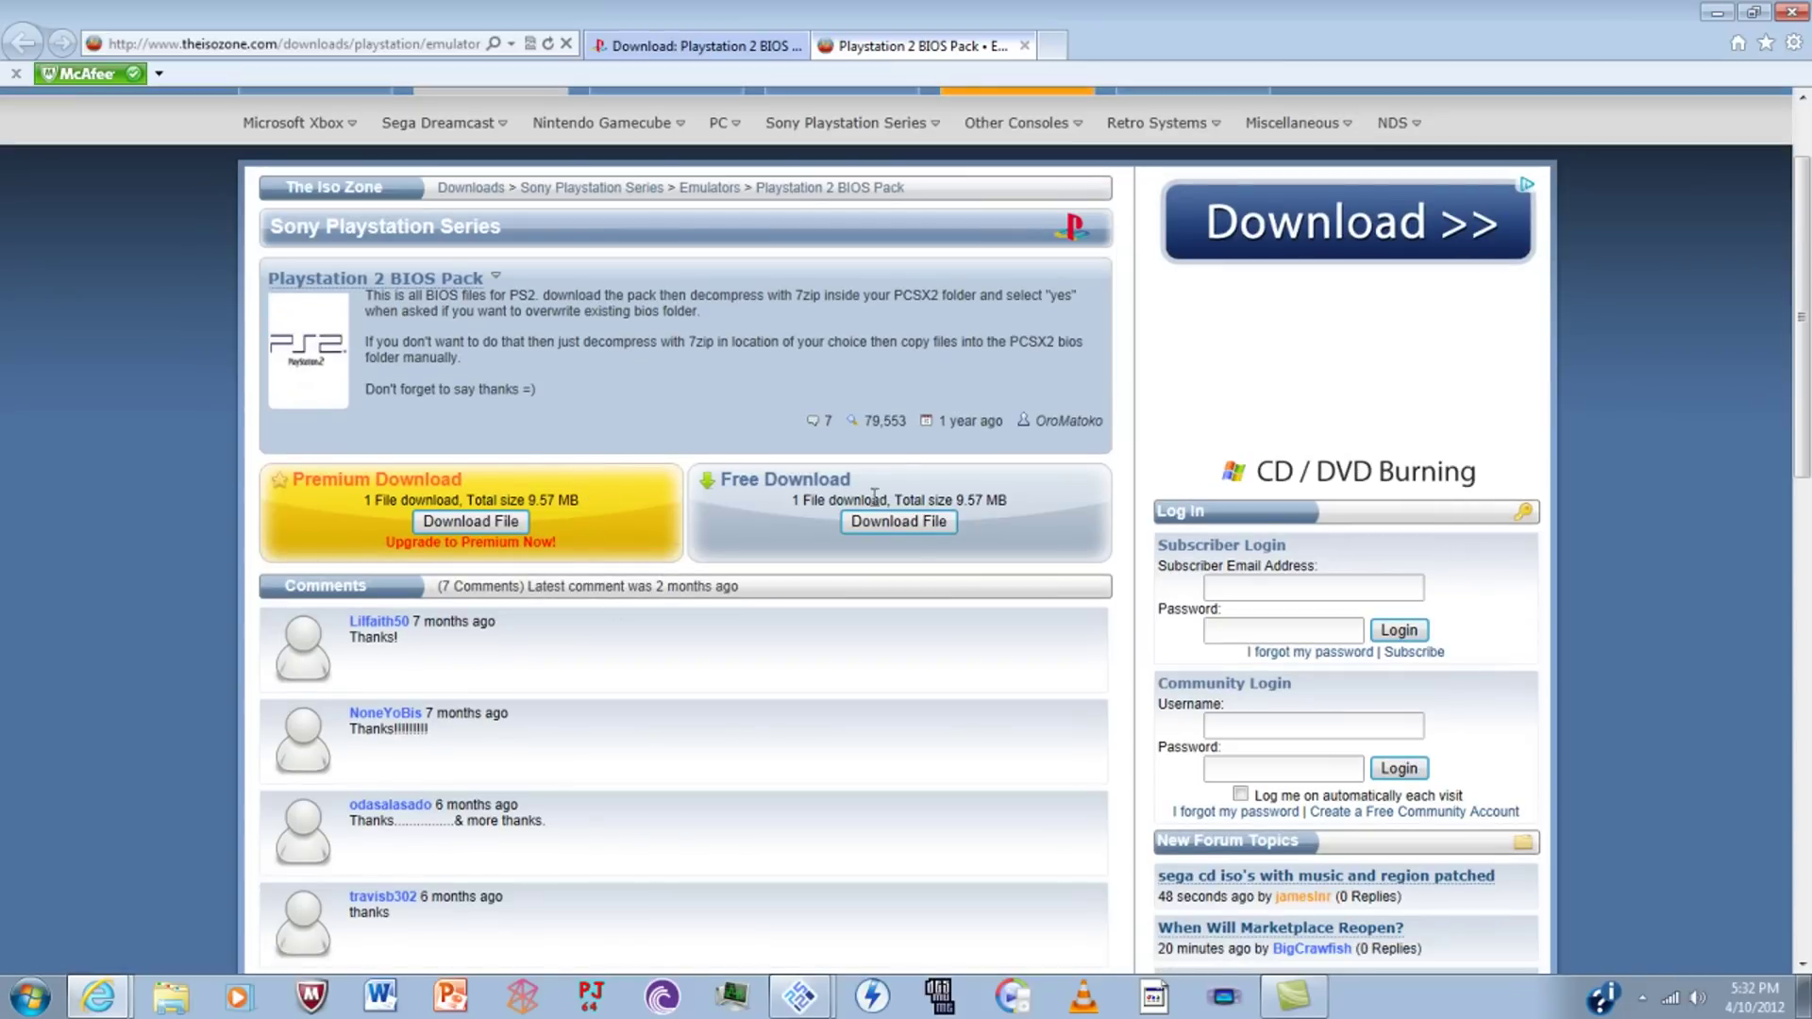
{"action": "left_click", "coordinate": [914, 523]}
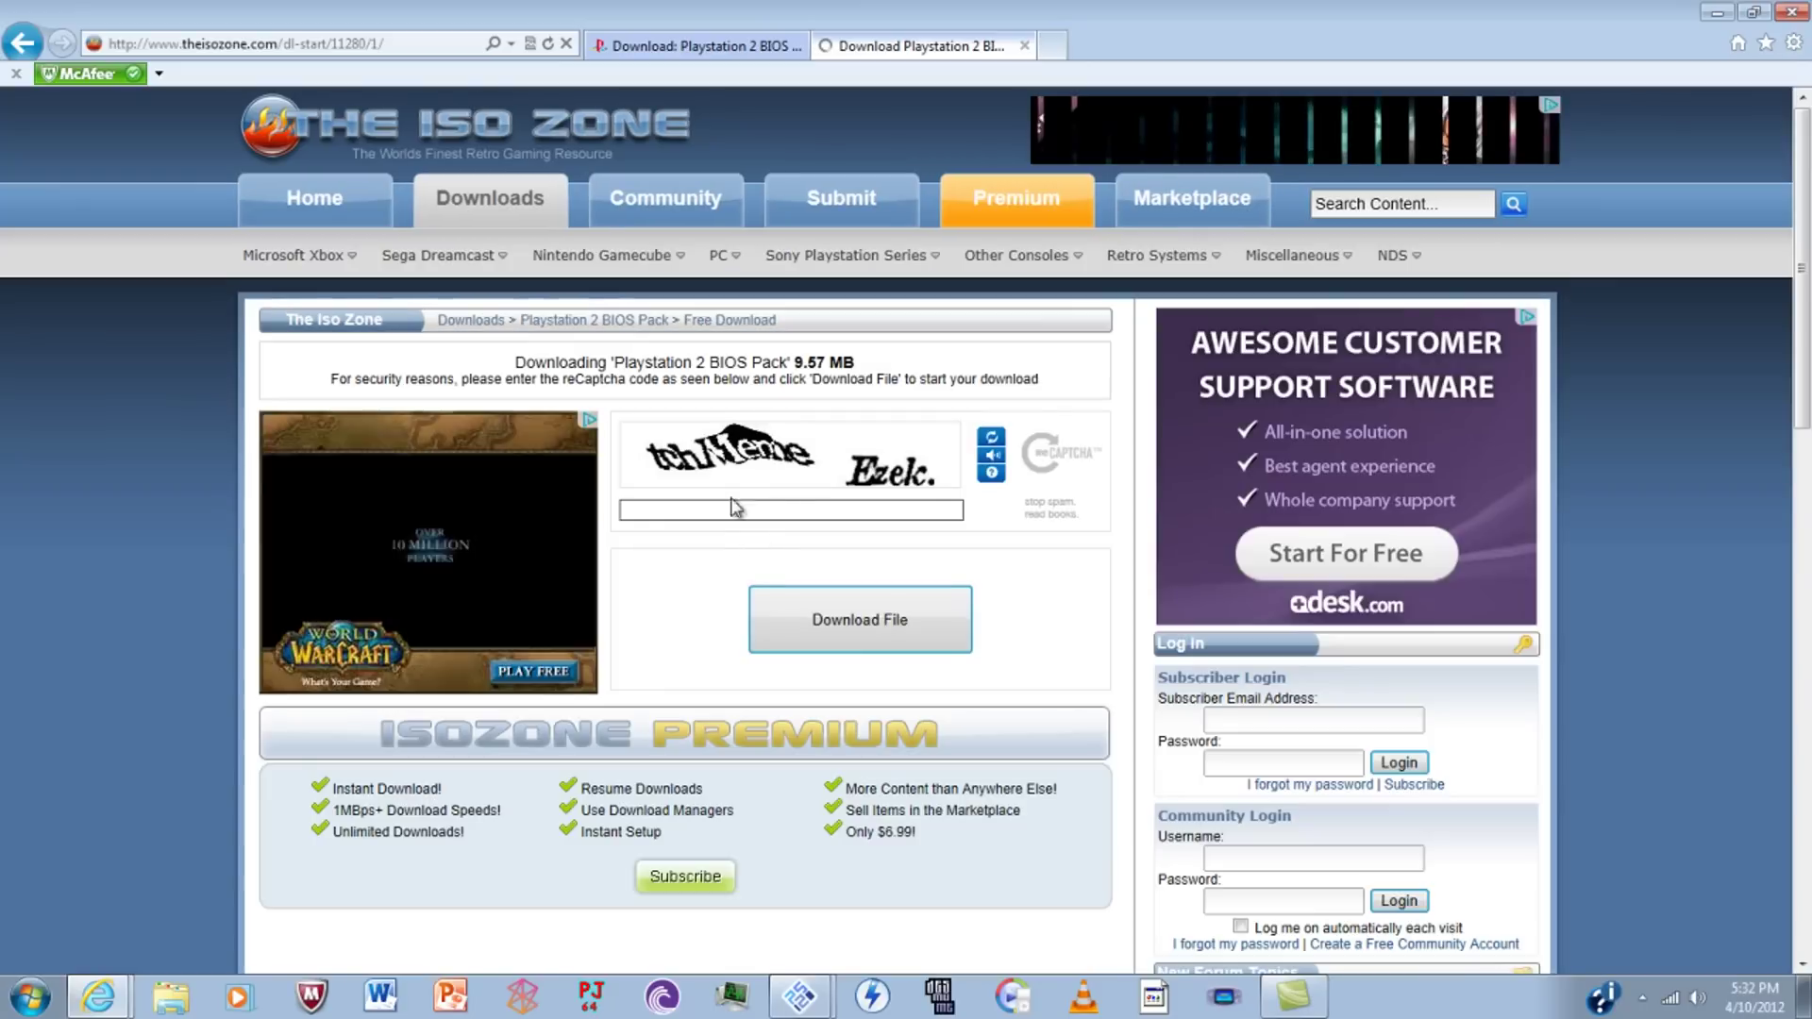
{"action": "left_click", "coordinate": [1026, 47]}
{"action": "left_click", "coordinate": [1716, 13]}
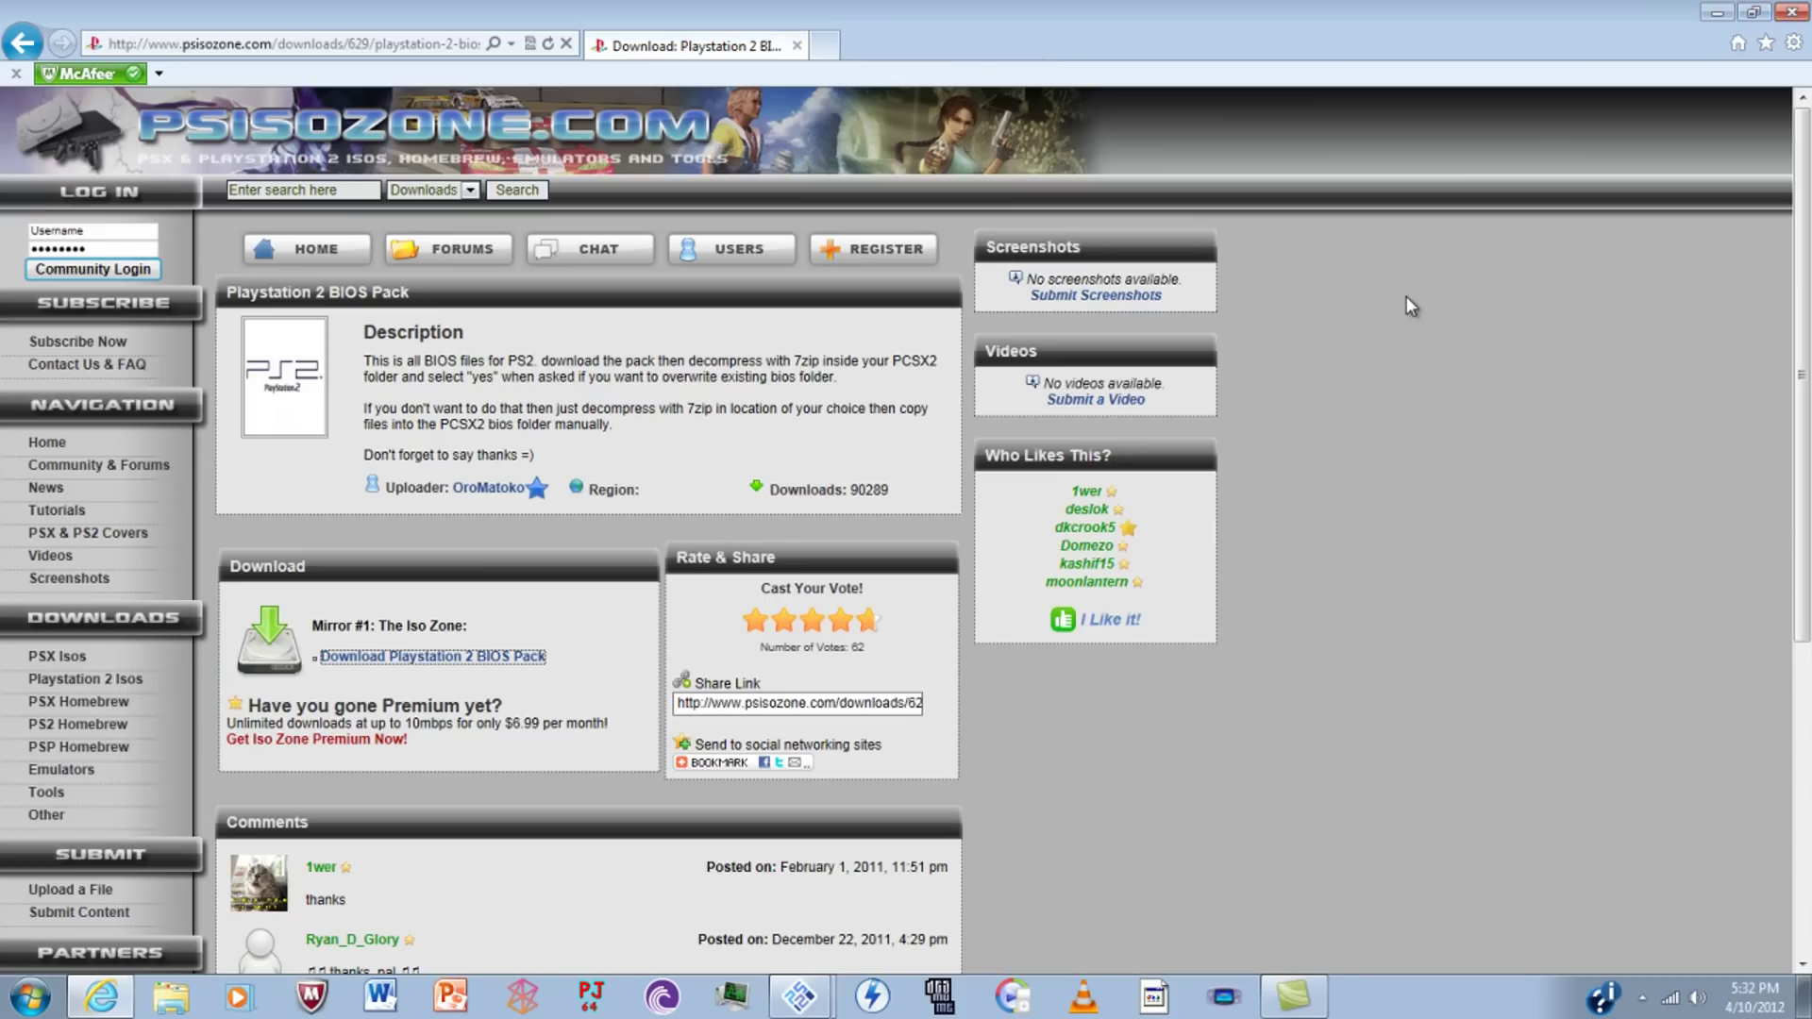
Open the Downloads folder and examine the 7-Zip extraction options for the archive 4787 - Pokemon - HeartGold Version (U).
{"action": "left_click", "coordinate": [171, 995]}
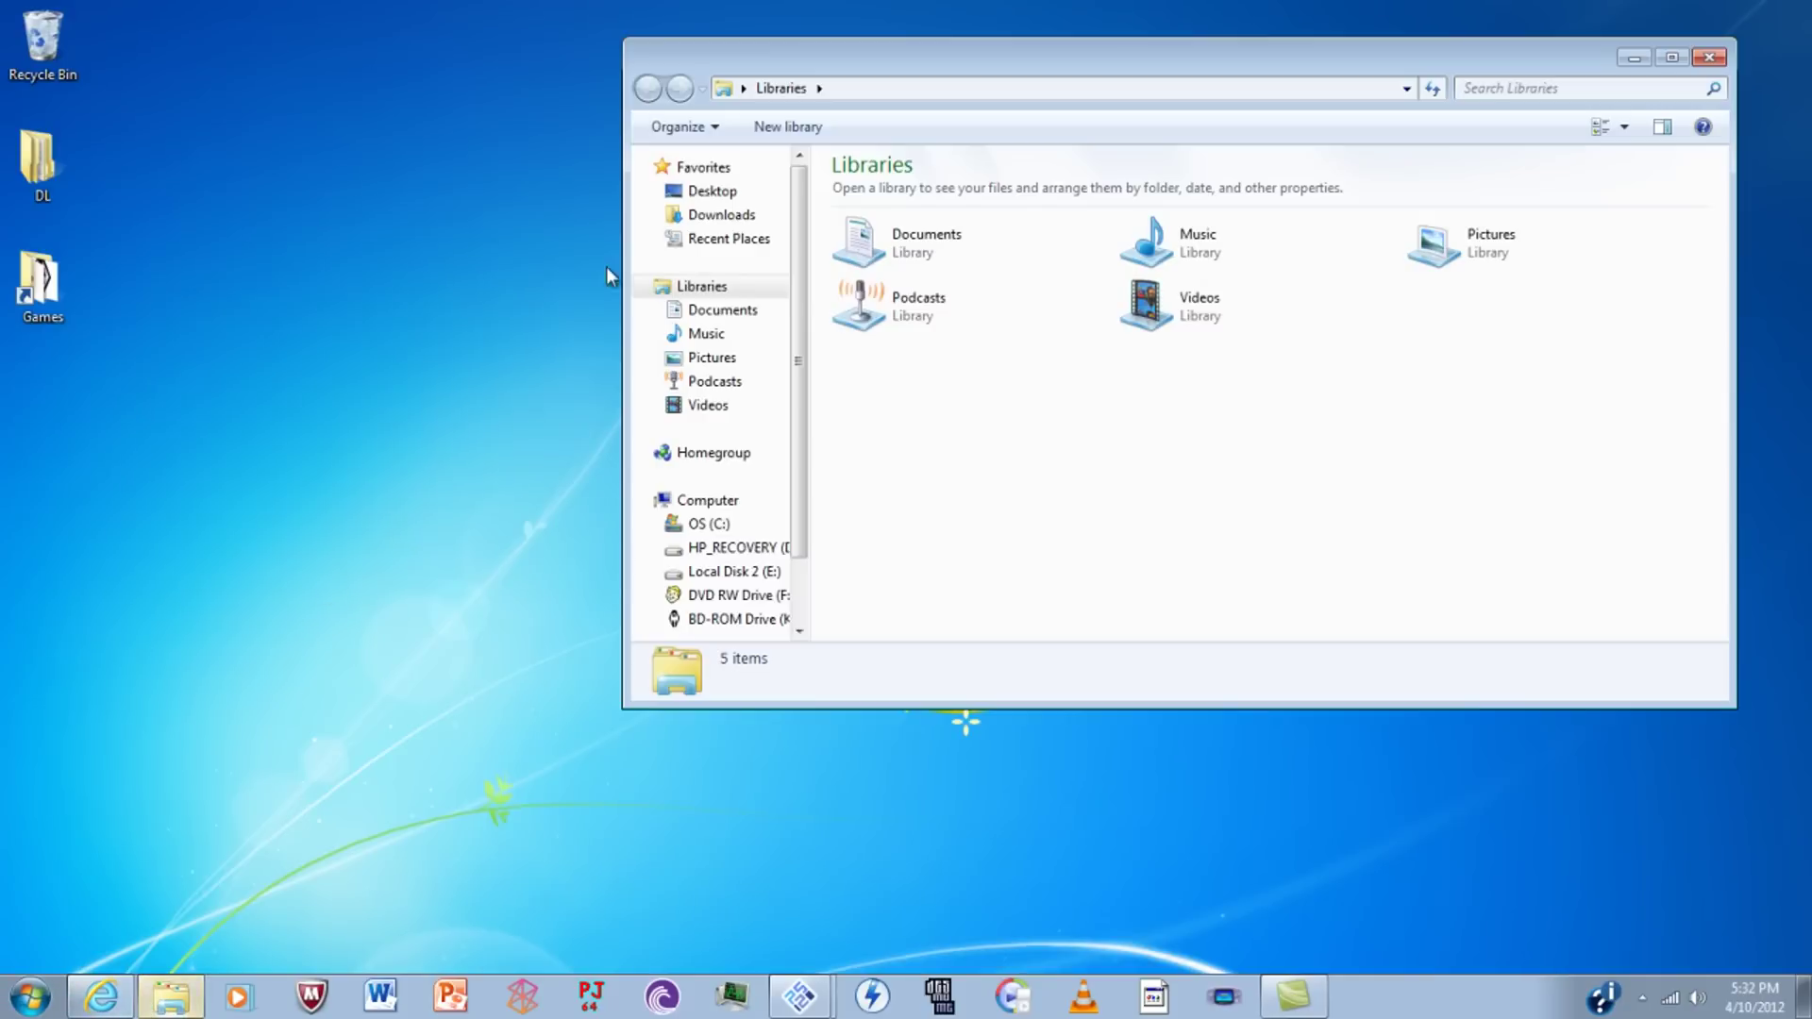
{"action": "left_click", "coordinate": [718, 220]}
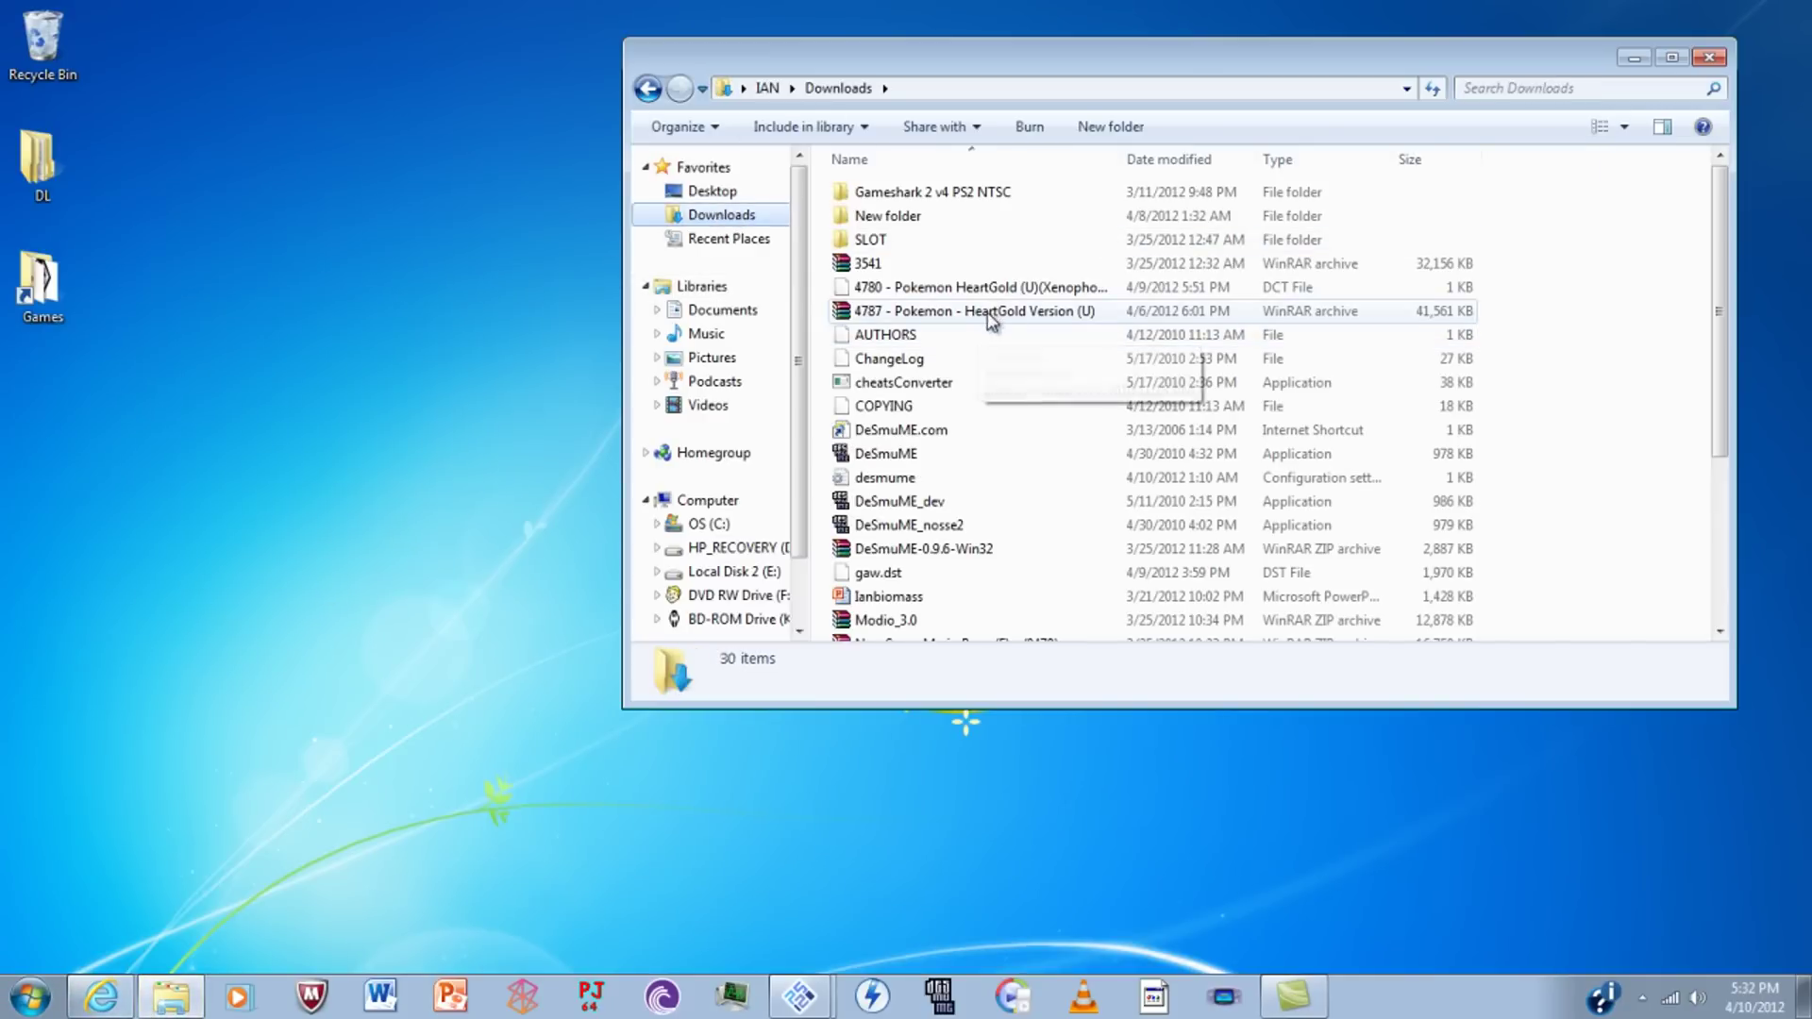
{"action": "left_click", "coordinate": [982, 320]}
{"action": "right_click", "coordinate": [982, 321]}
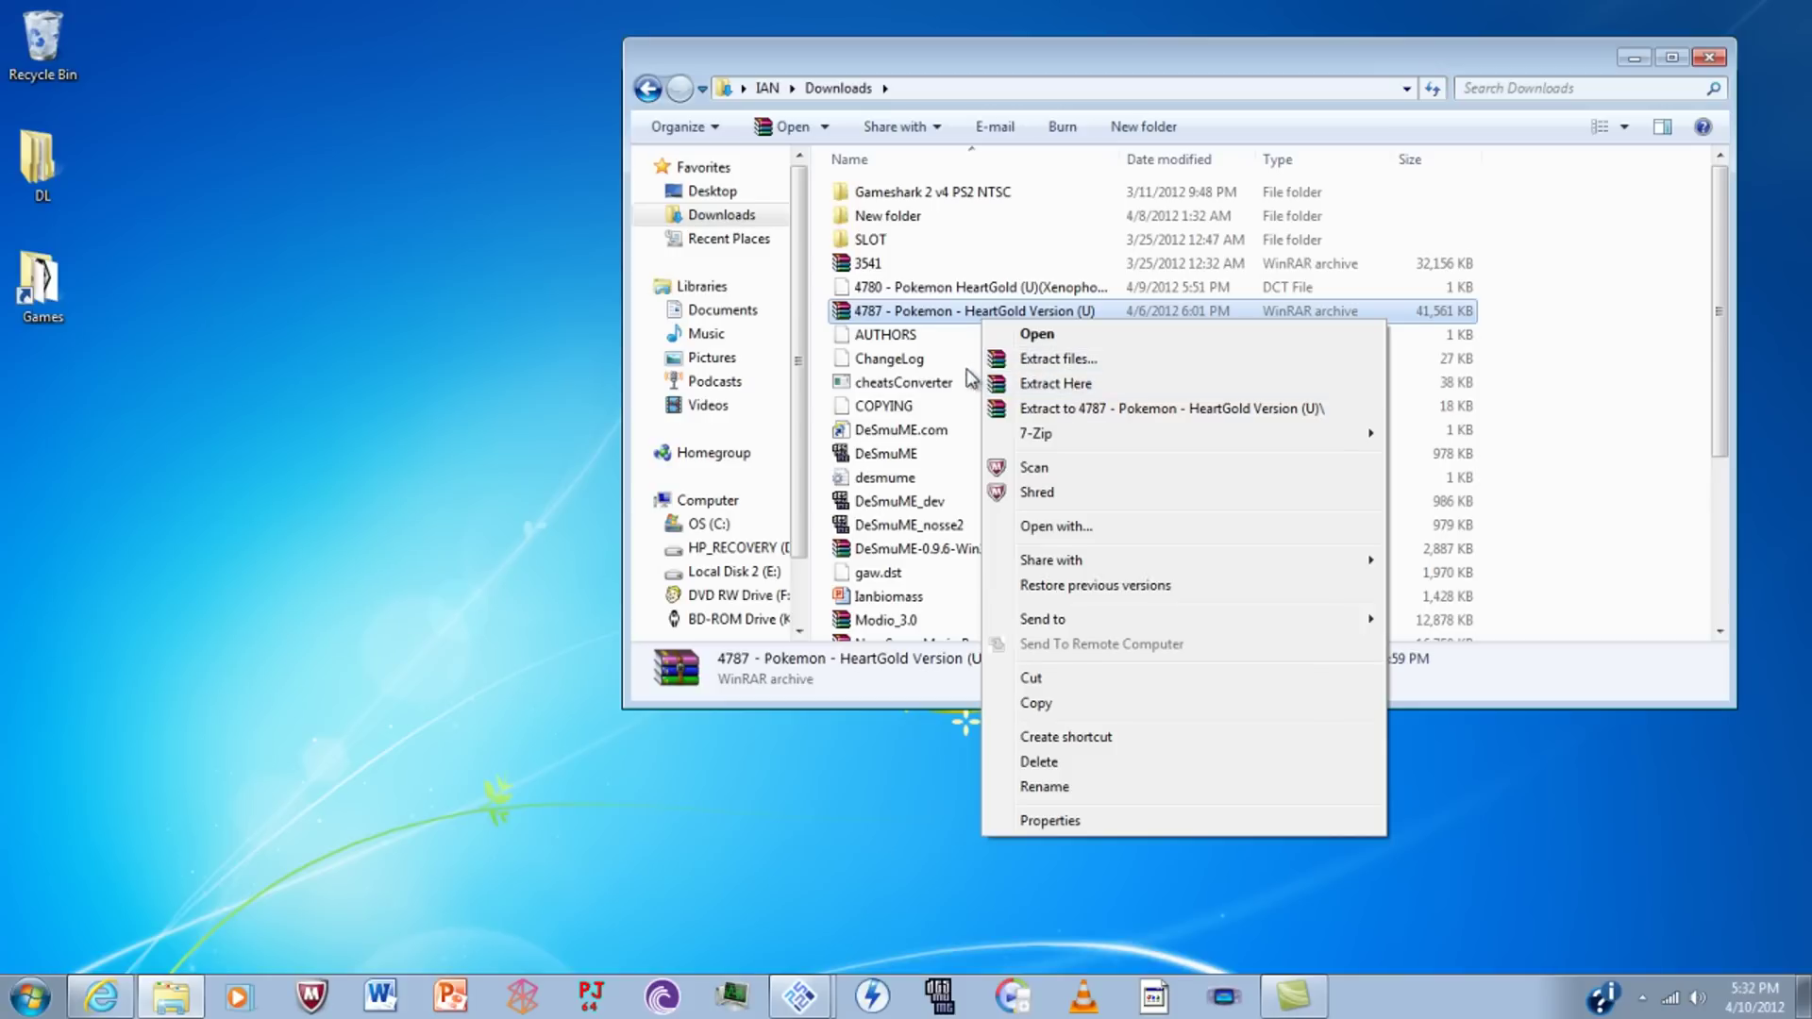
{"action": "mouse_move", "coordinate": [1063, 440]}
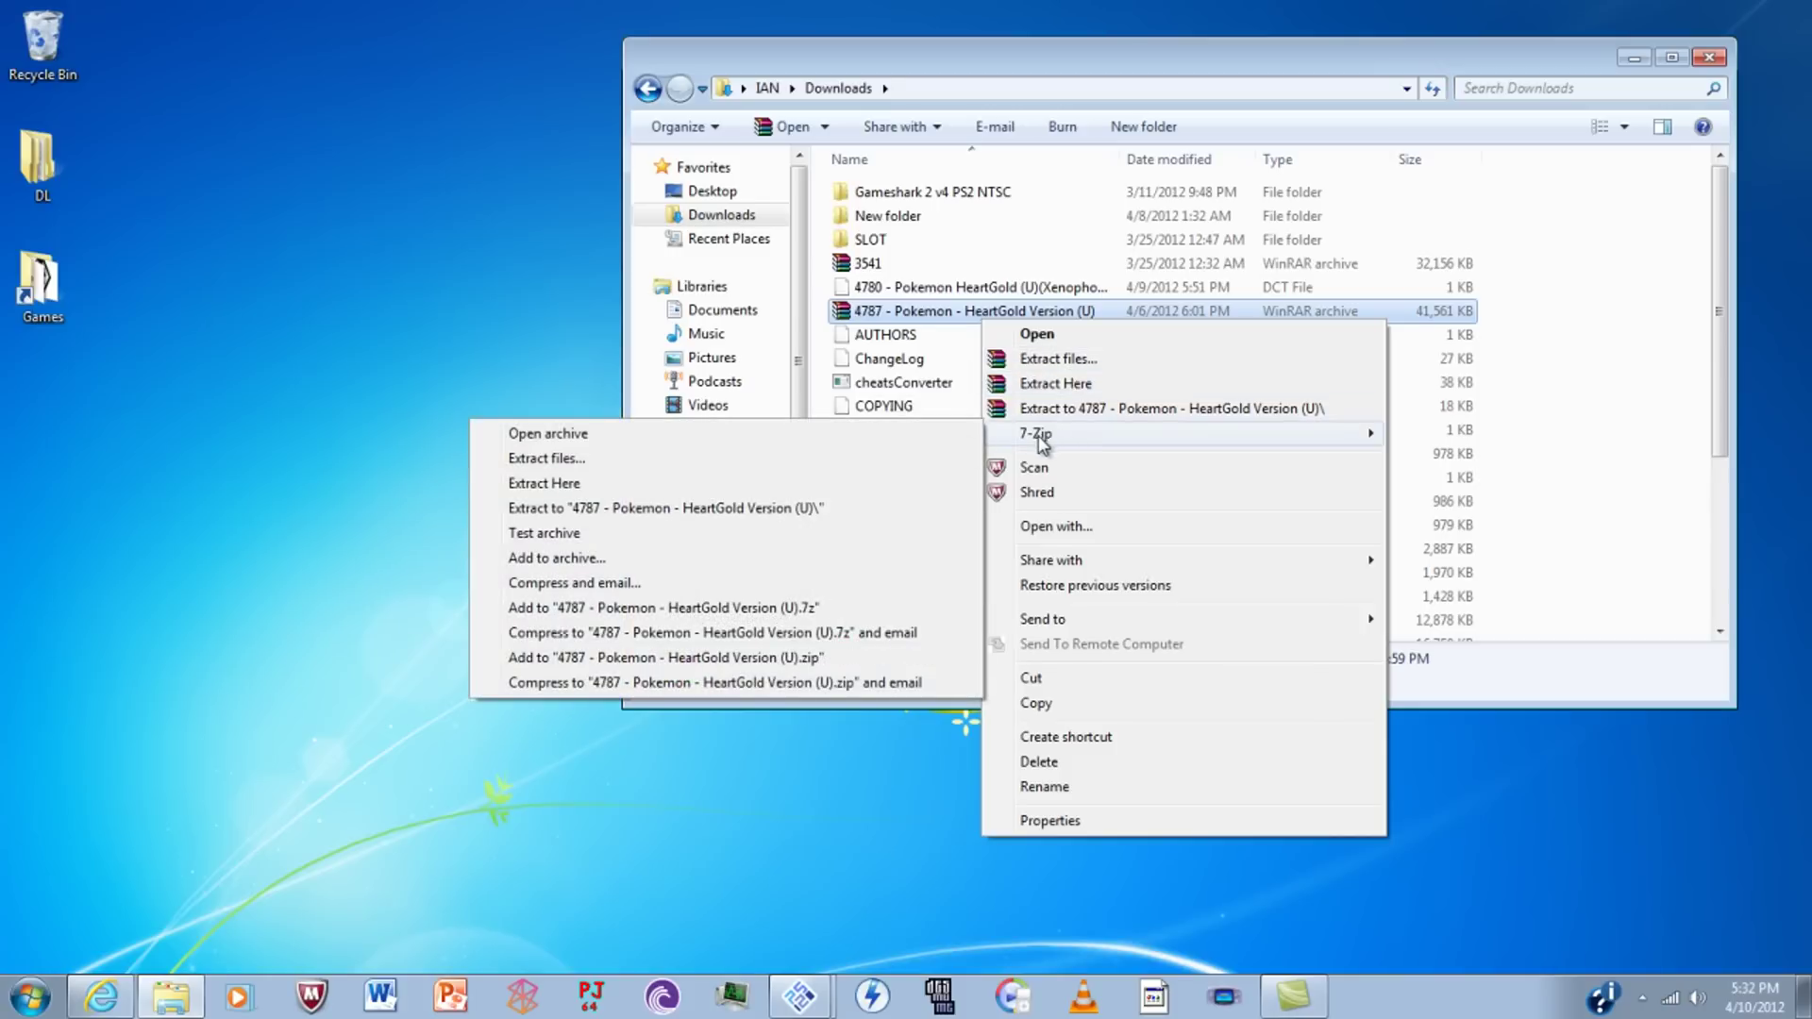
{"action": "left_click", "coordinate": [714, 483]}
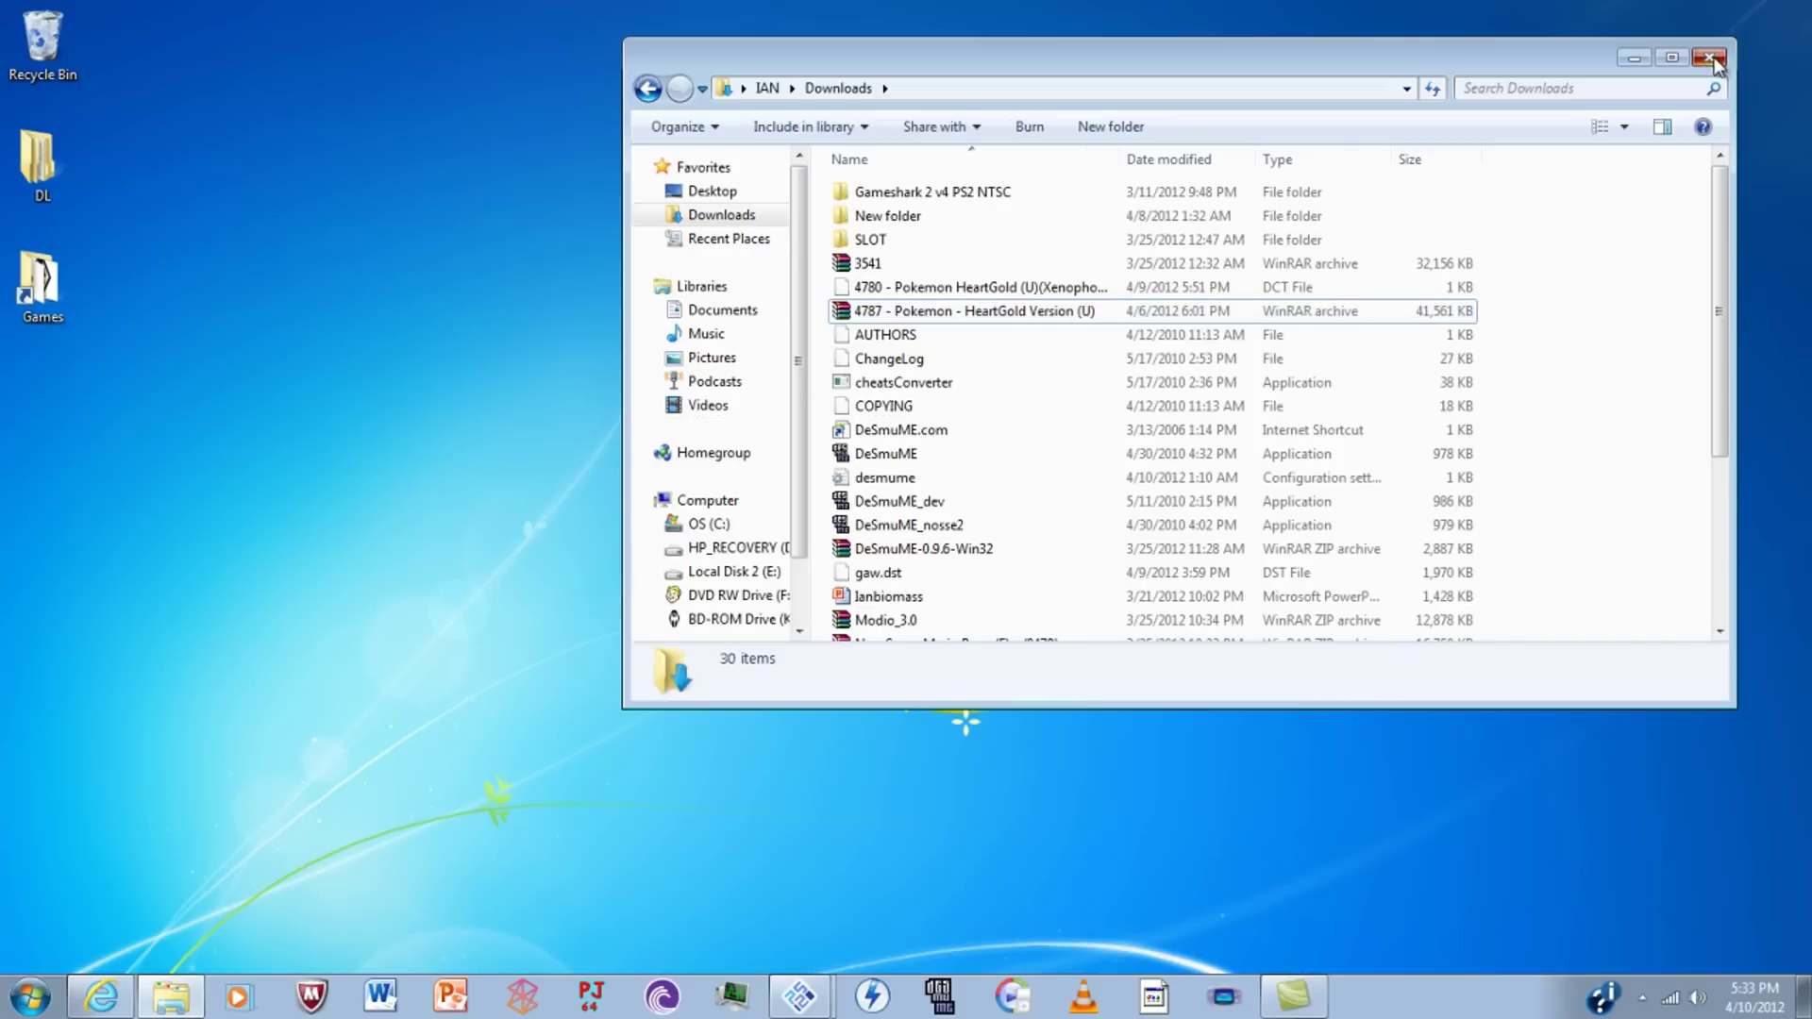
Replace the Downloads window with a new Explorer window and look through Program Files (x86) on drive C: for the PCSX2 folder.
{"action": "left_click", "coordinate": [1708, 58]}
{"action": "left_click", "coordinate": [170, 997]}
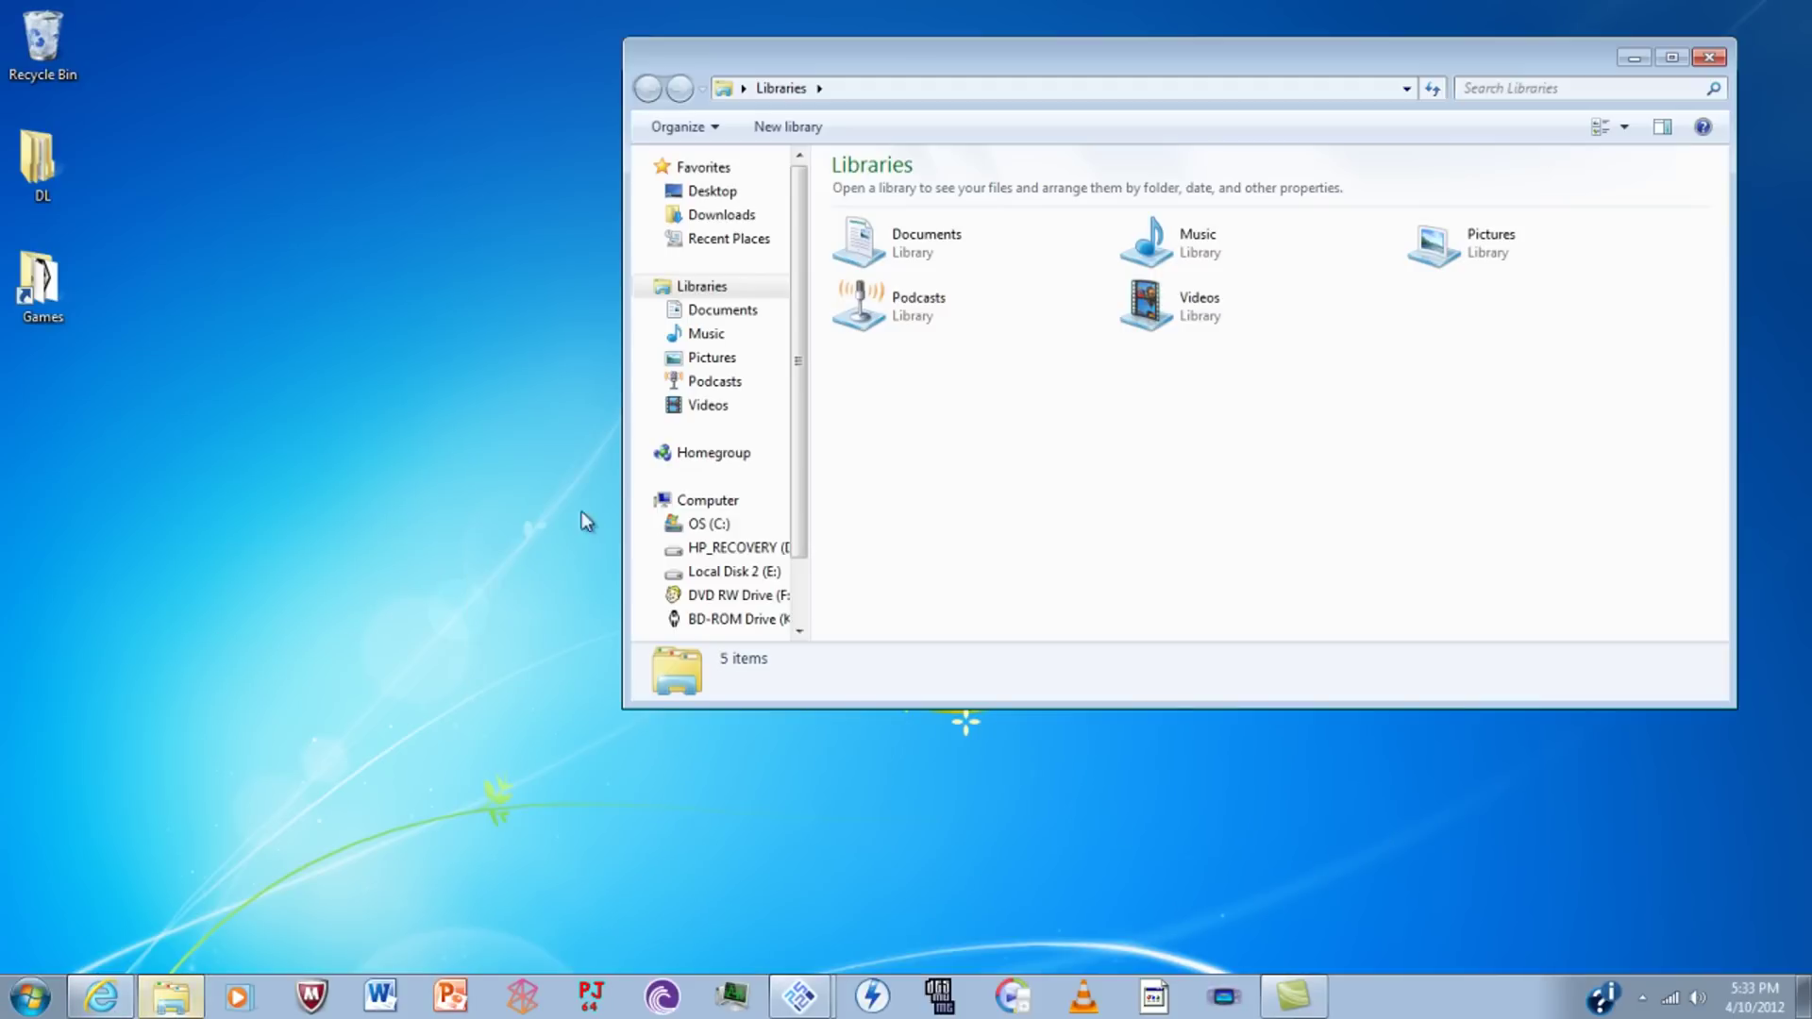
{"action": "left_click", "coordinate": [703, 525]}
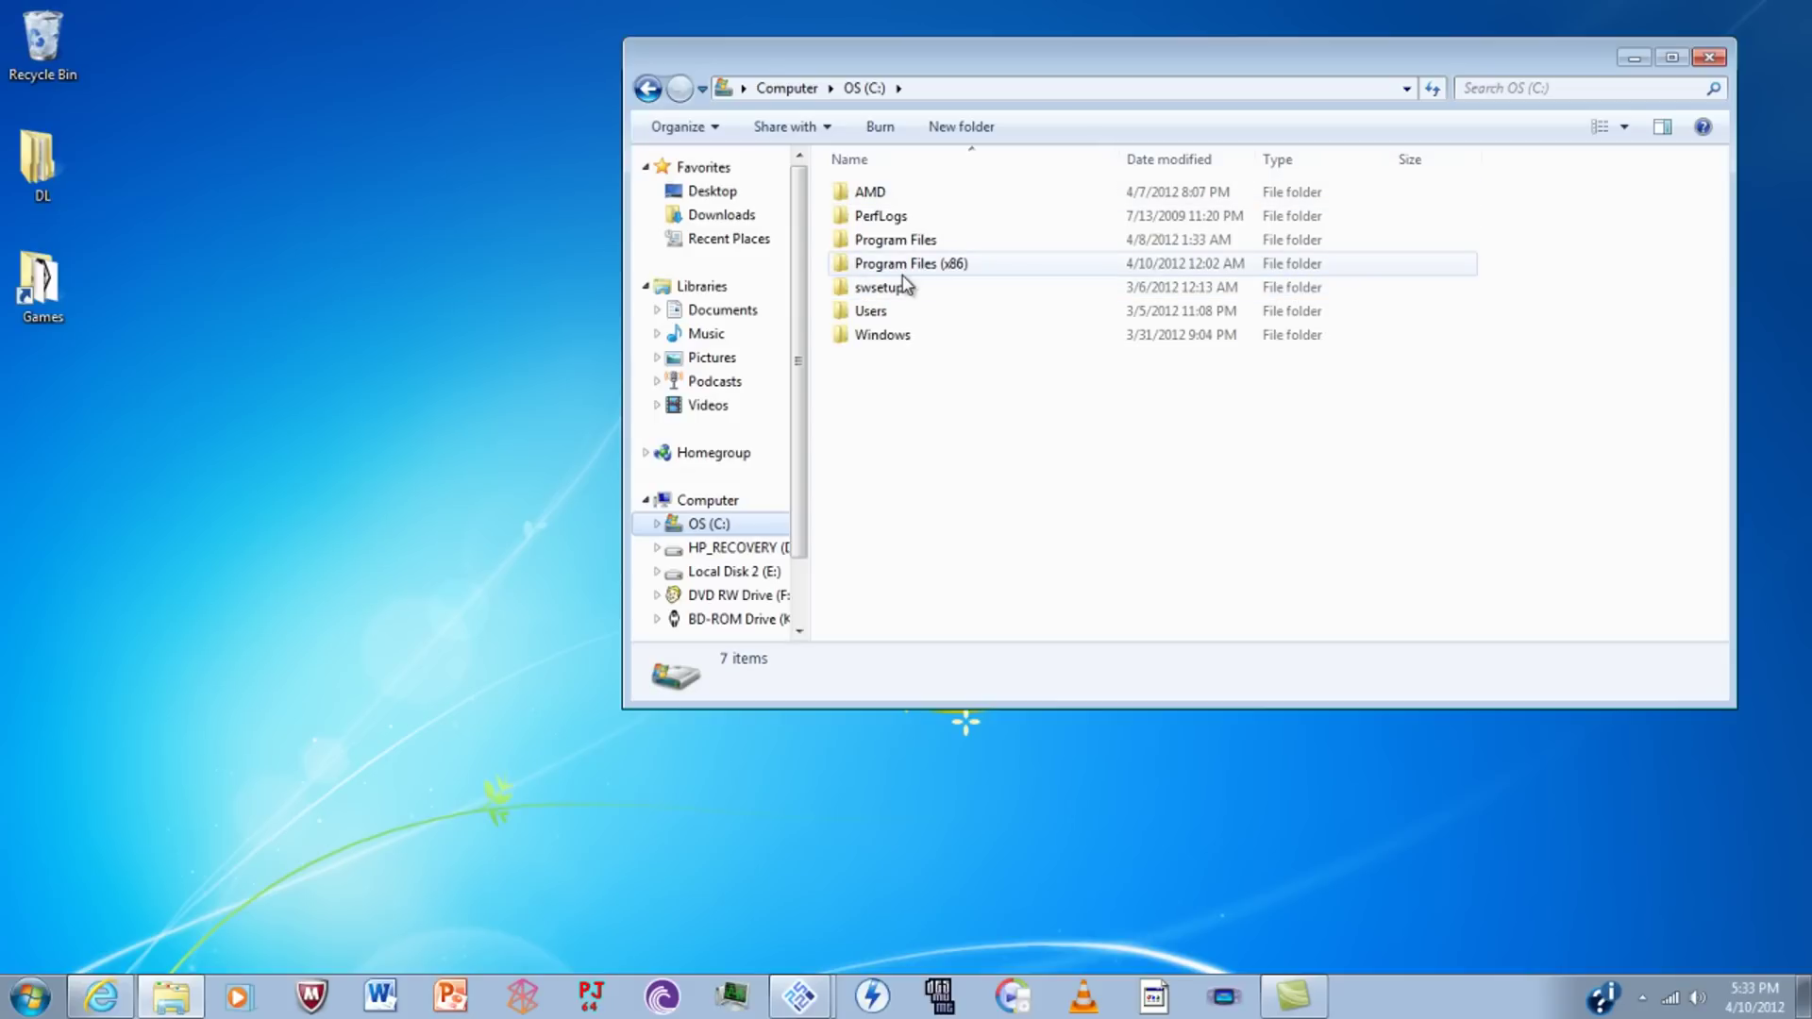
{"action": "double_click", "coordinate": [854, 264]}
{"action": "scroll", "coordinate": [943, 453], "scroll_direction": "down", "scroll_amount": 7}
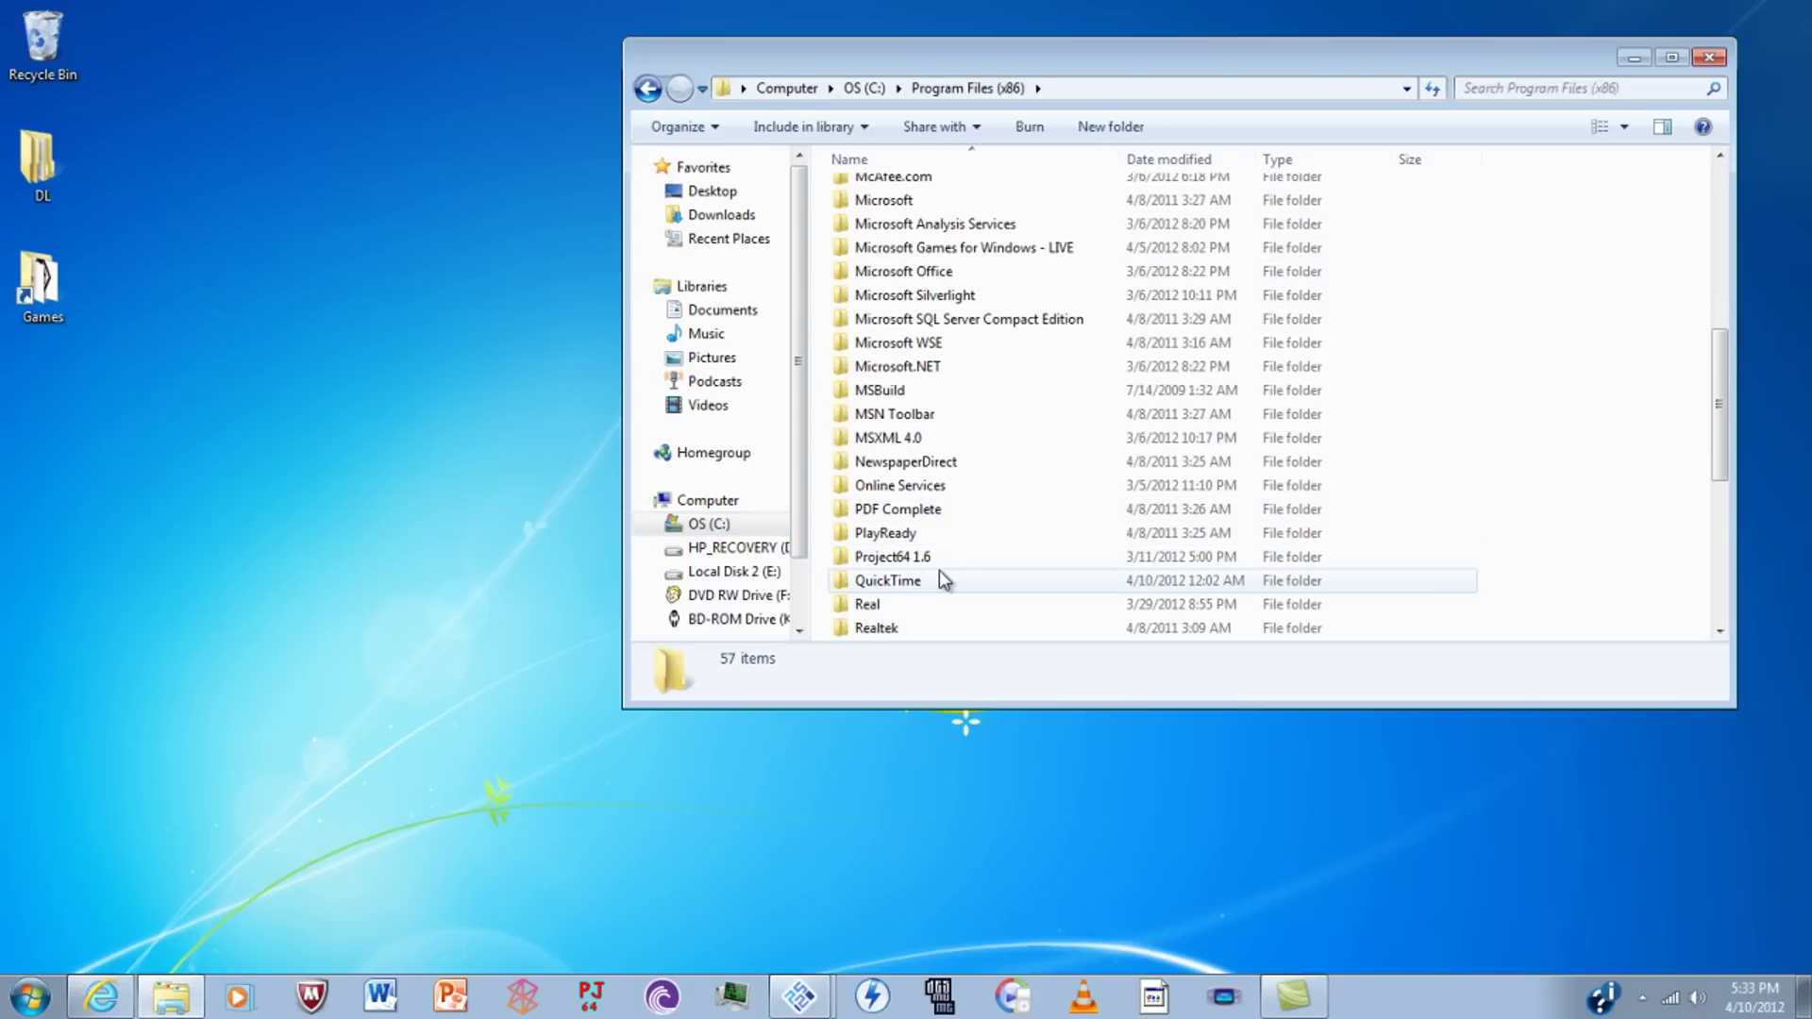
{"action": "scroll", "coordinate": [935, 571], "scroll_direction": "down", "scroll_amount": 2}
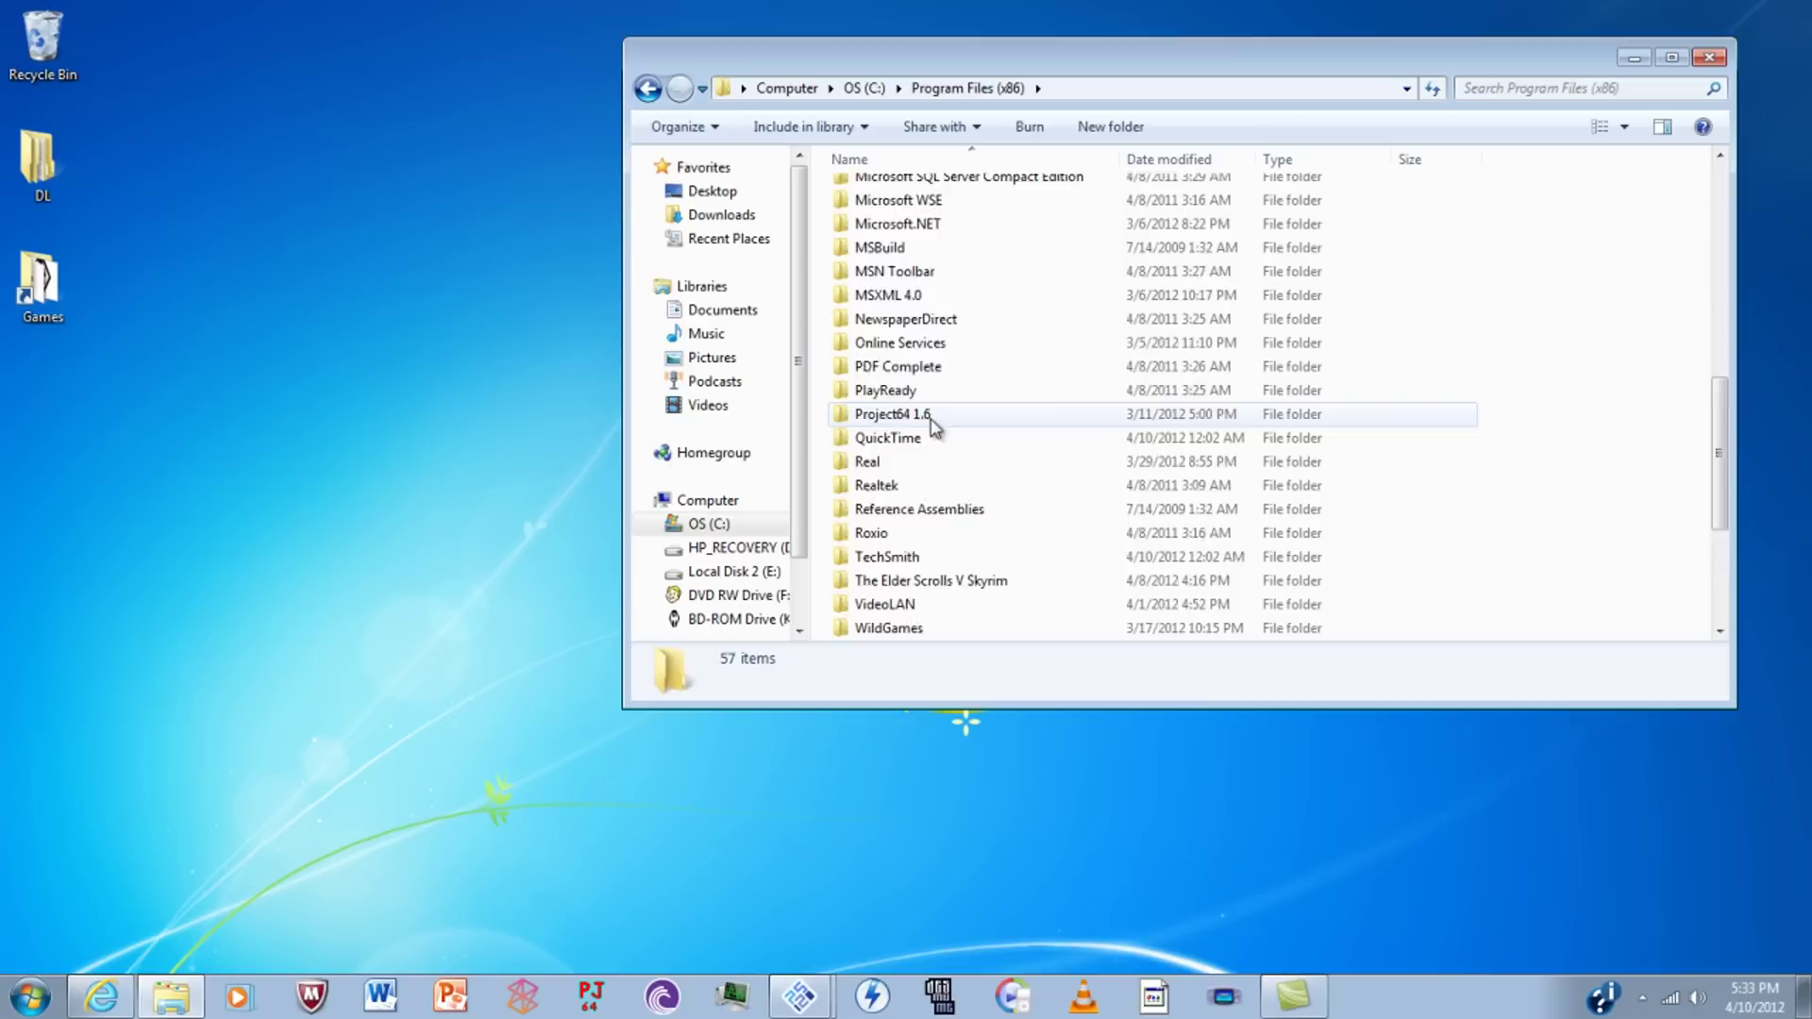
{"action": "scroll", "coordinate": [934, 406], "scroll_direction": "down", "scroll_amount": 4}
{"action": "scroll", "coordinate": [1051, 437], "scroll_direction": "up", "scroll_amount": 13}
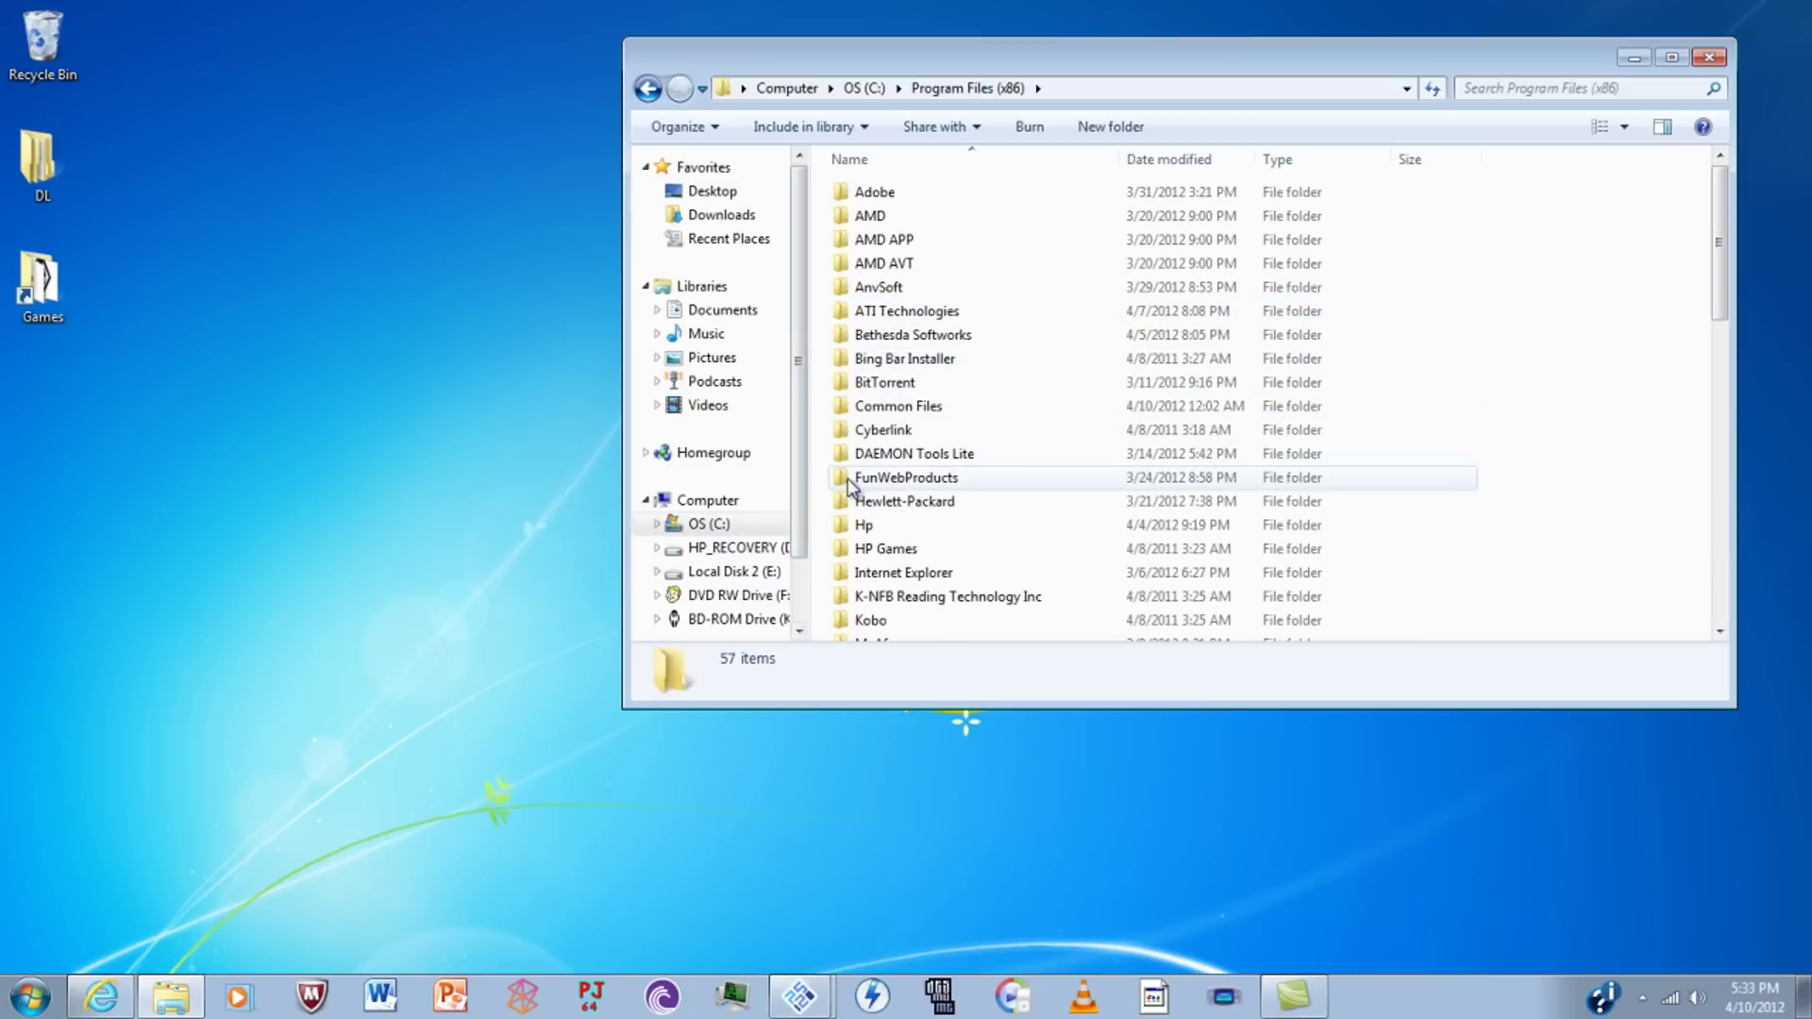
{"action": "scroll", "coordinate": [981, 444], "scroll_direction": "down", "scroll_amount": 12}
{"action": "scroll", "coordinate": [971, 420], "scroll_direction": "up", "scroll_amount": 2}
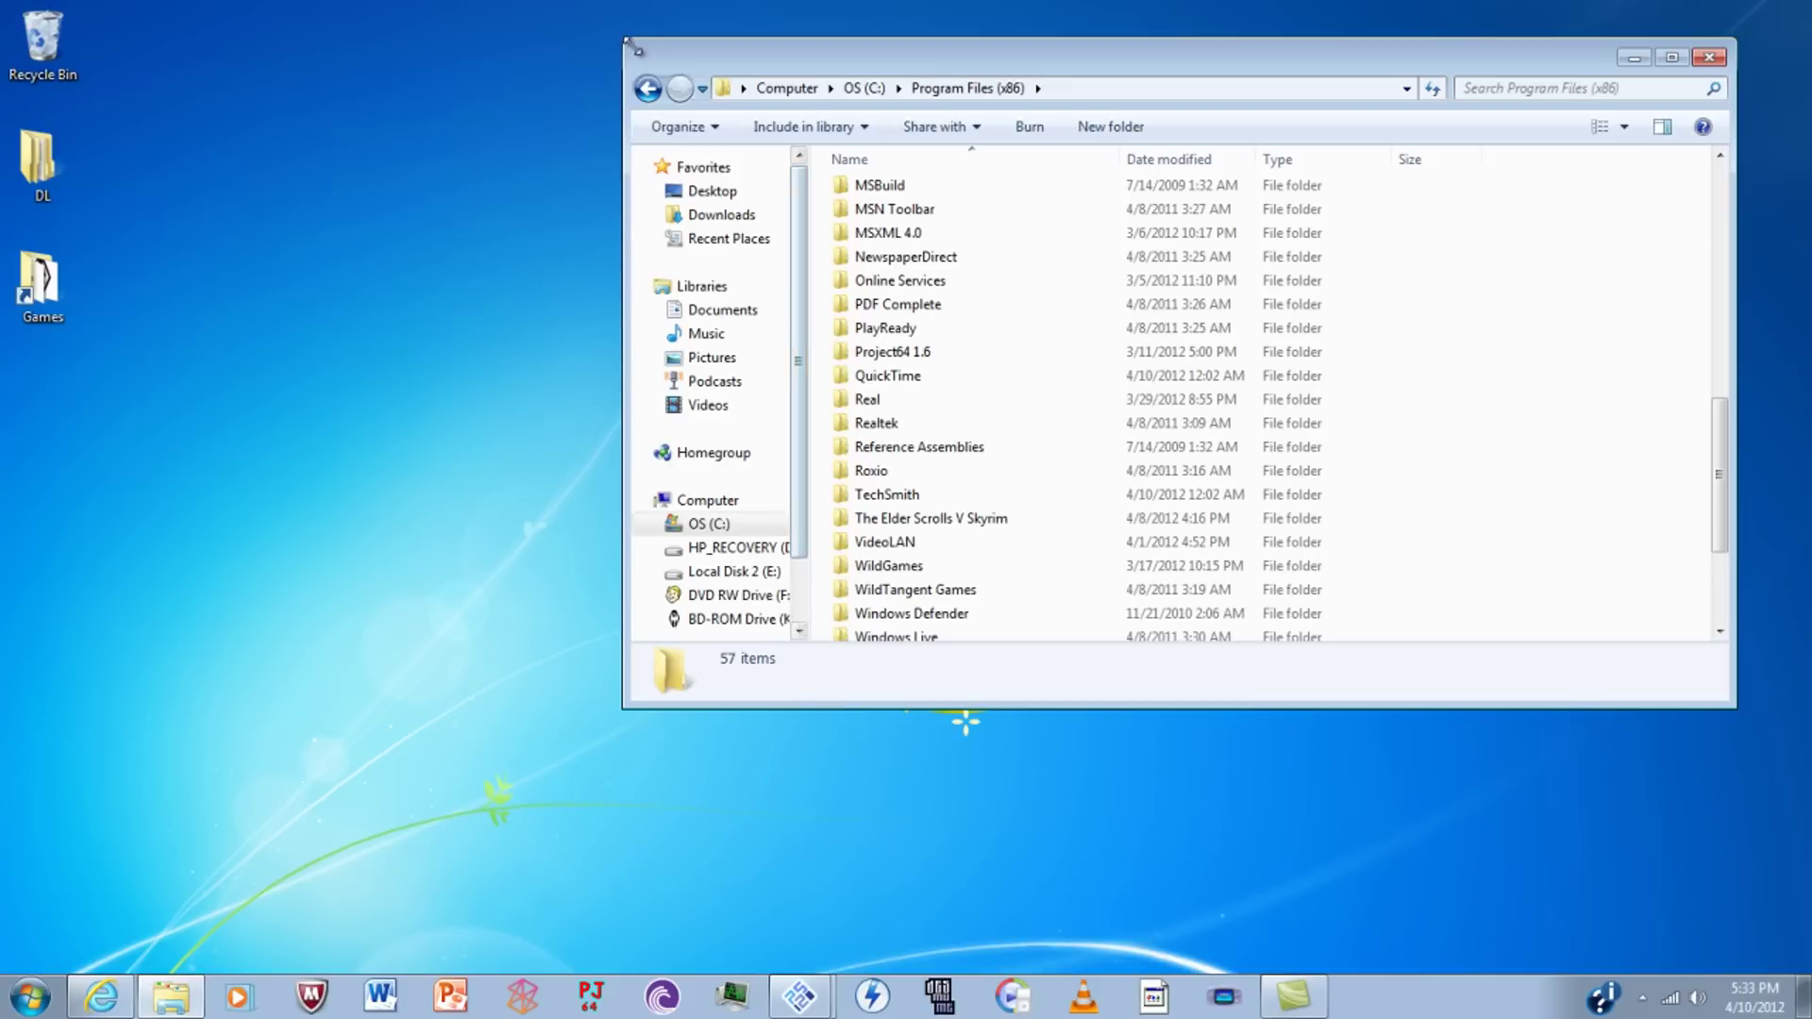
Go back to drive C: and open the bios folder inside Program Files\PCSX2 0.9.8.
{"action": "left_click", "coordinate": [647, 88]}
{"action": "double_click", "coordinate": [872, 243]}
{"action": "scroll", "coordinate": [1080, 421], "scroll_direction": "down", "scroll_amount": 5}
{"action": "double_click", "coordinate": [938, 349]}
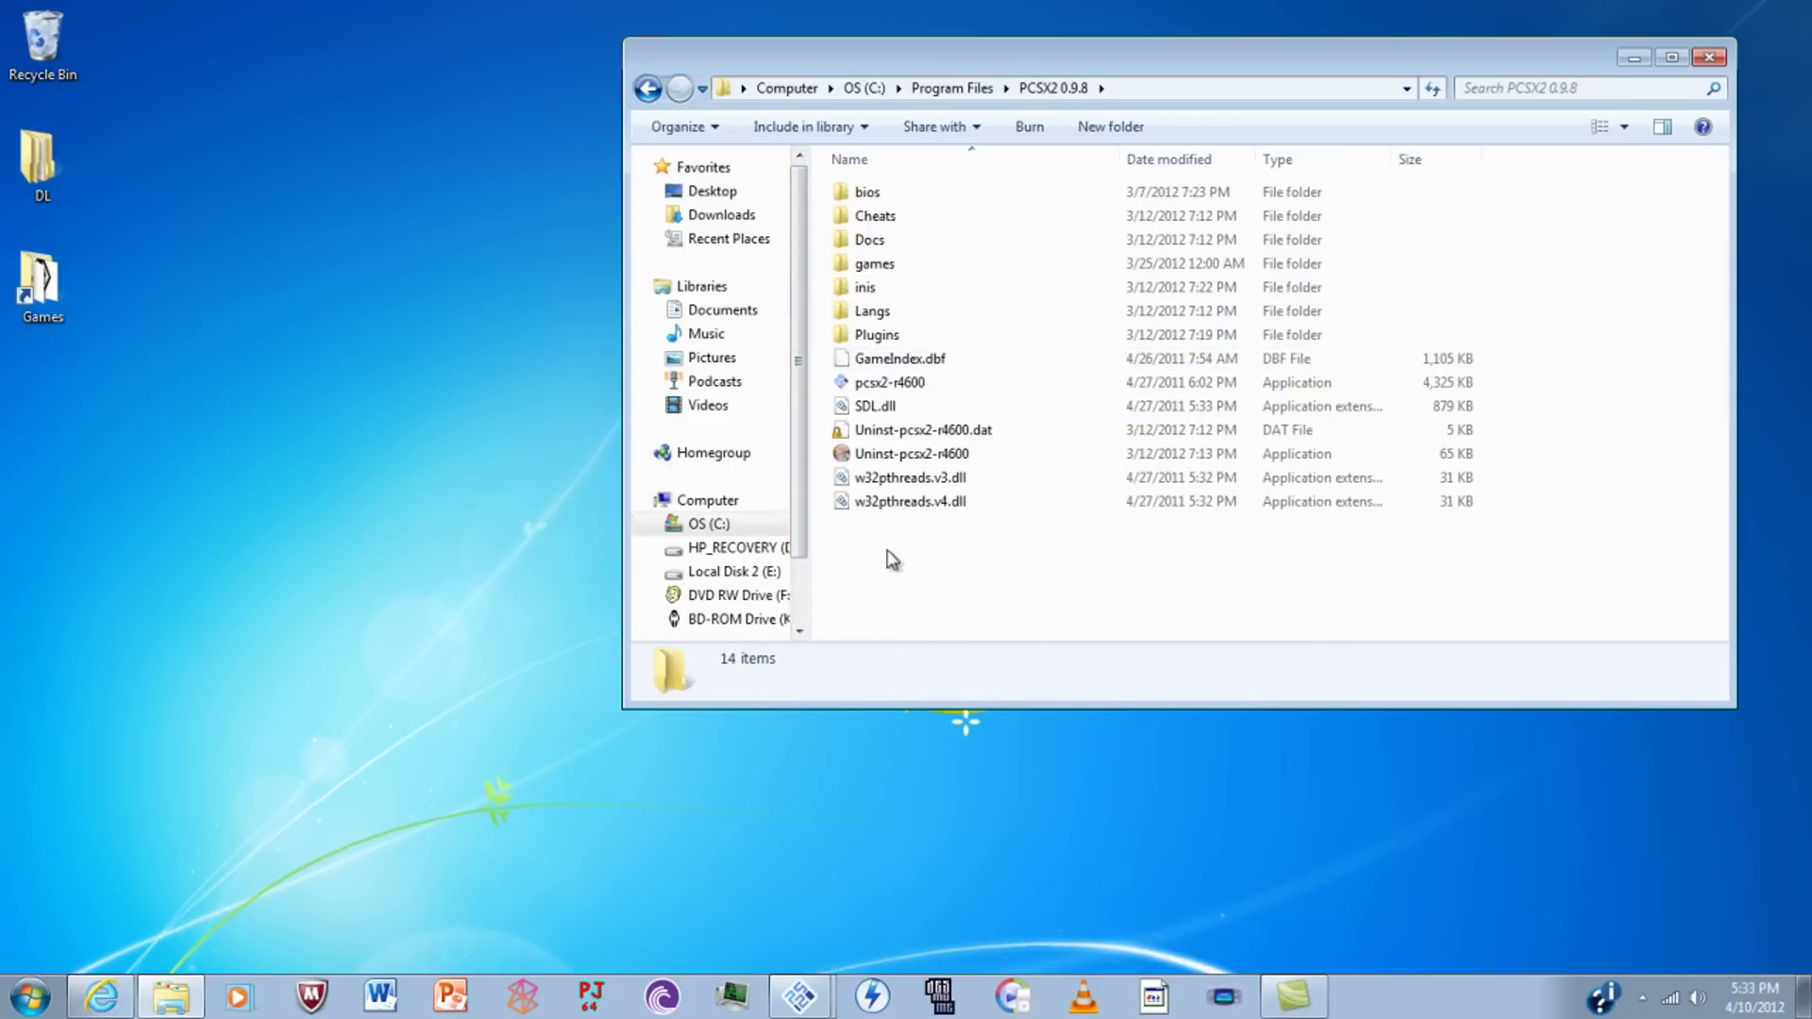
{"action": "left_click", "coordinate": [870, 196]}
{"action": "double_click", "coordinate": [869, 195]}
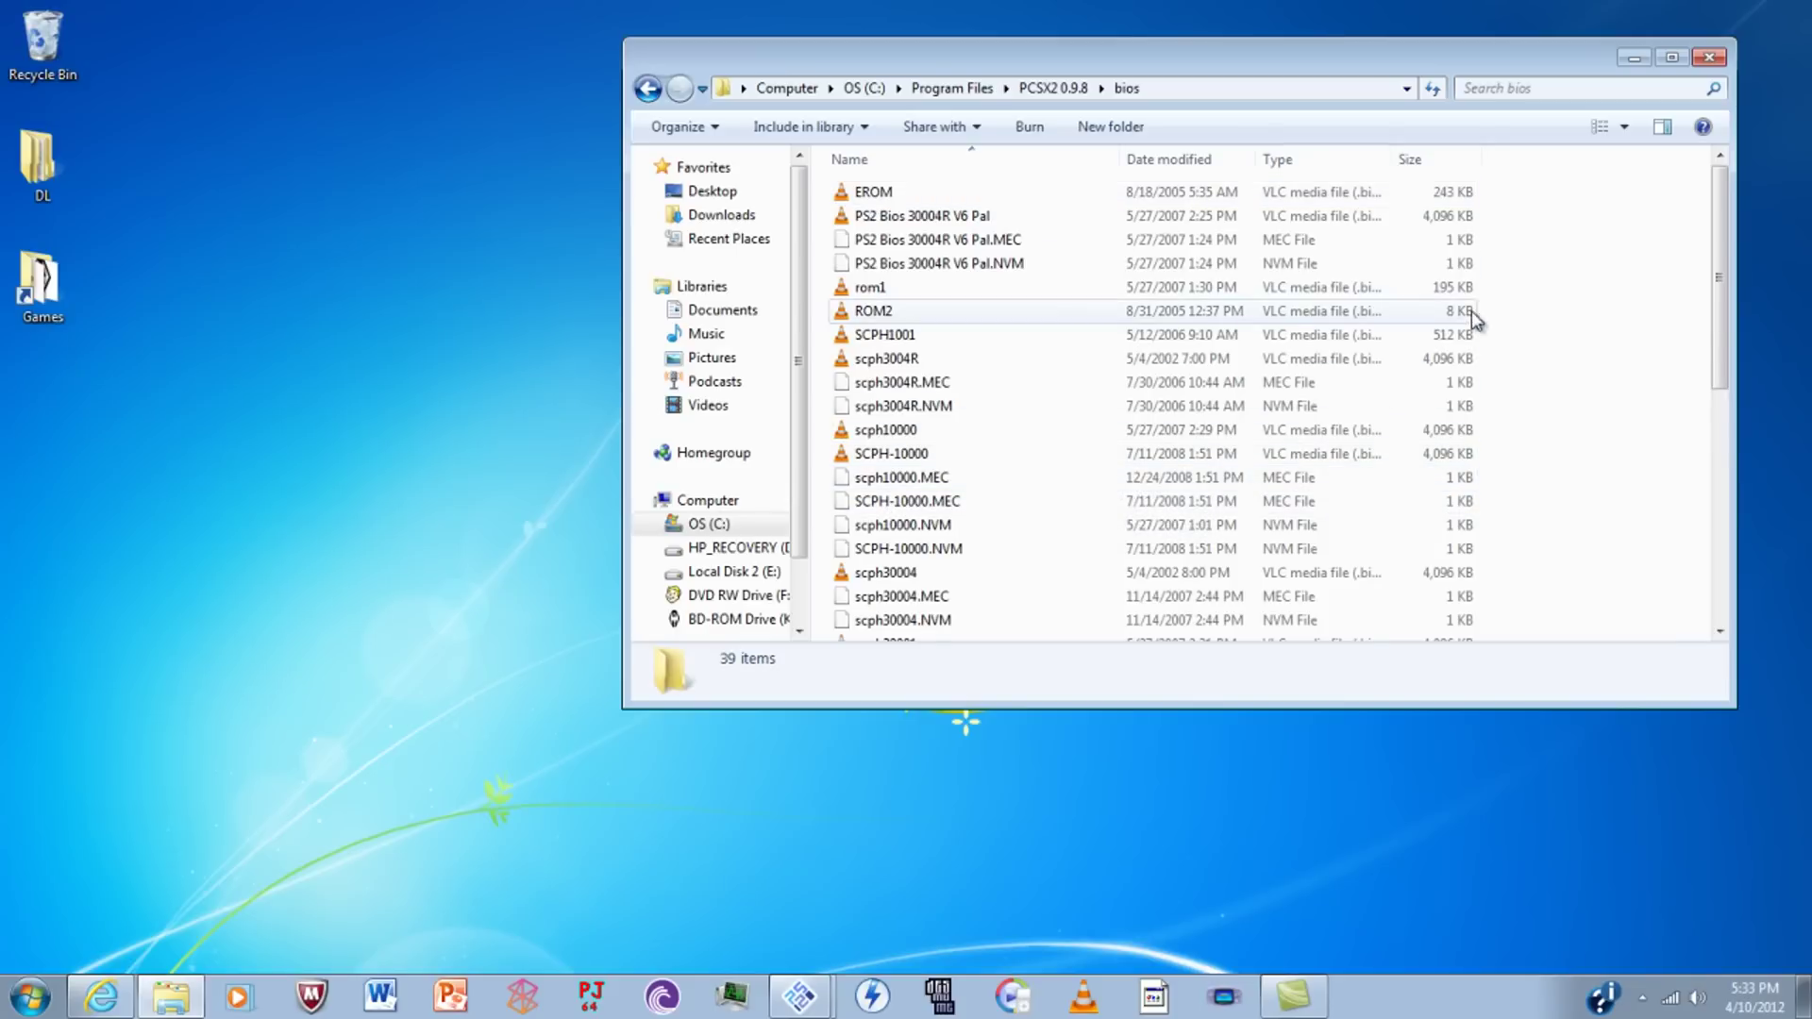
Examine the paste option and files in the bios folder, return to PCSX2 0.9.8 and select the Plugins folder.
{"action": "right_click", "coordinate": [1602, 238]}
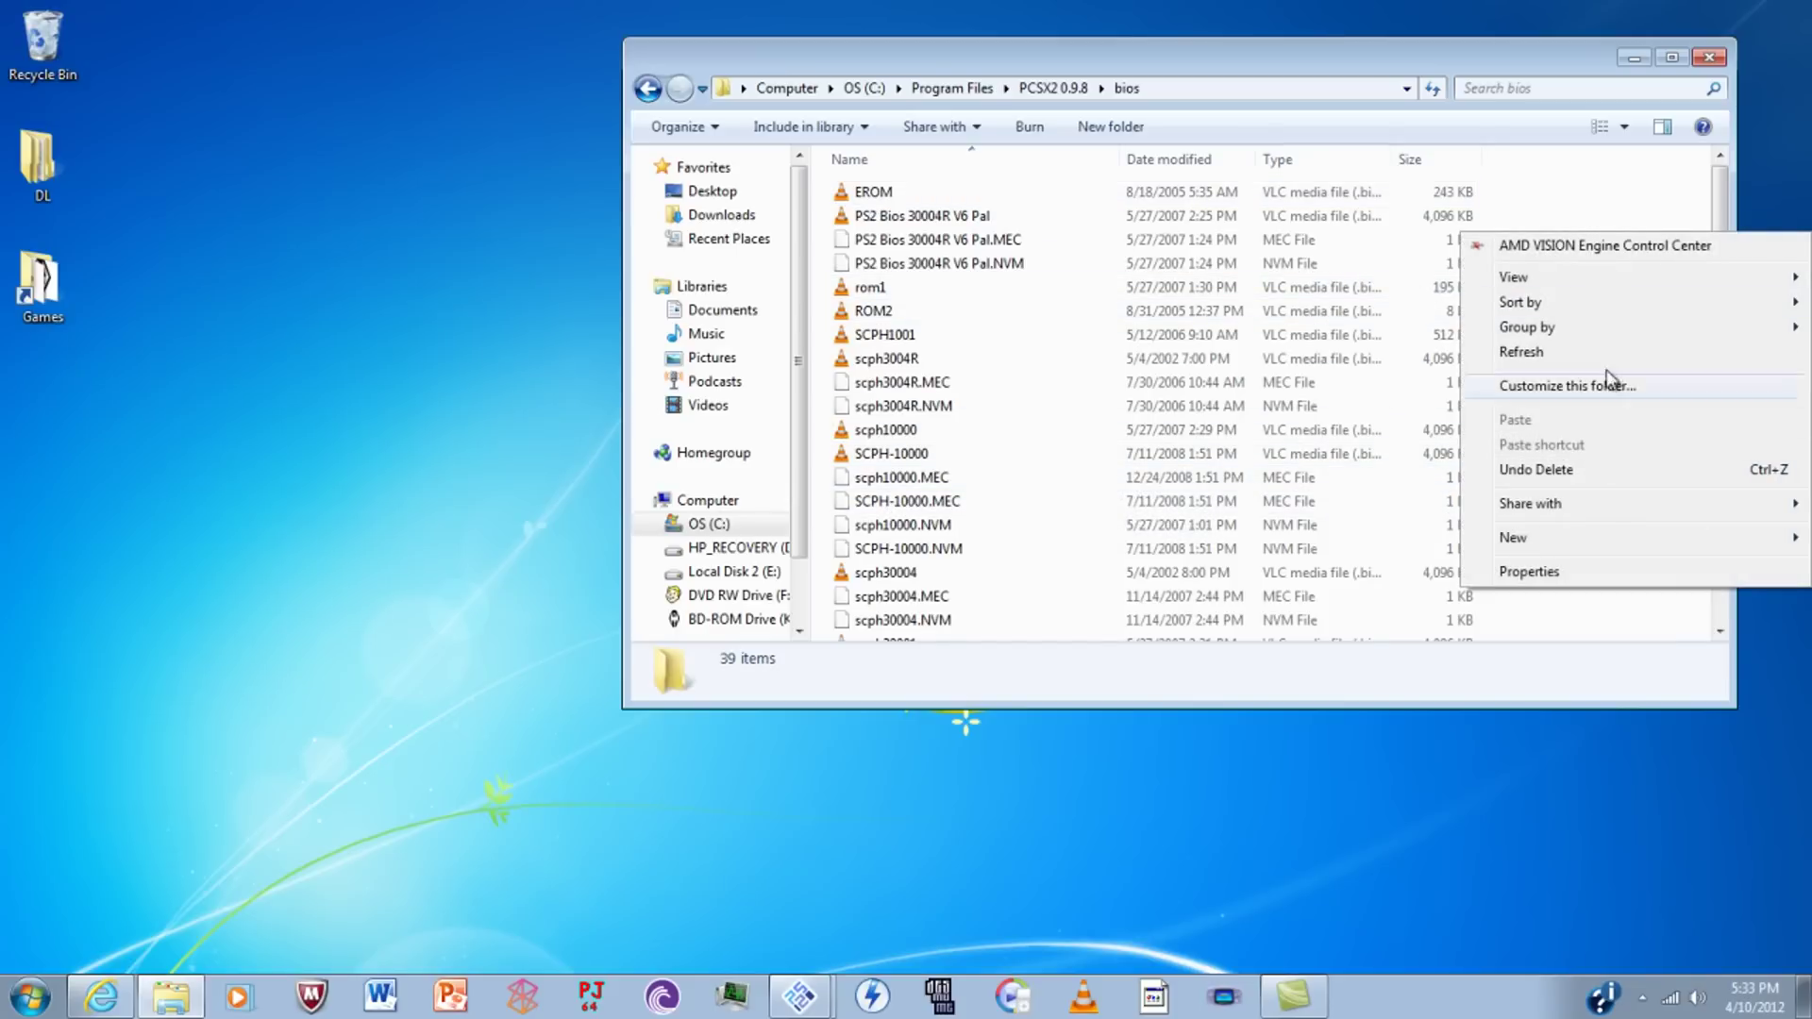
{"action": "left_click", "coordinate": [904, 312]}
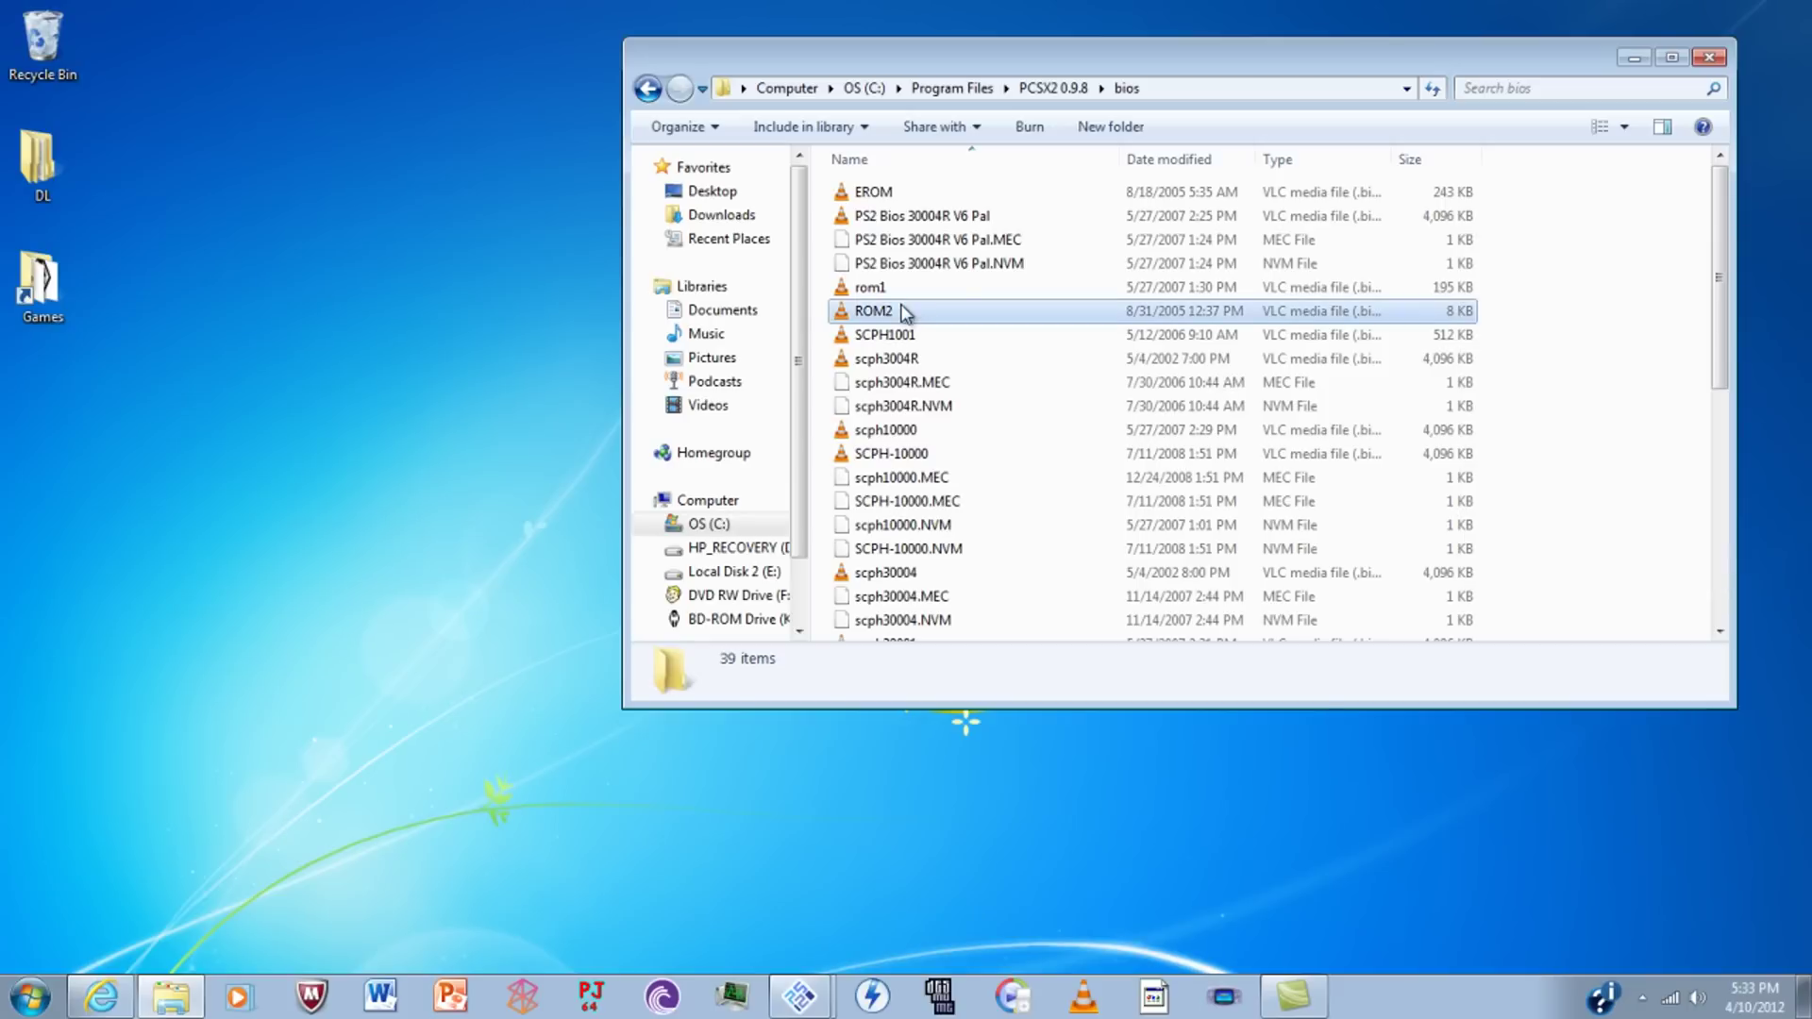
{"action": "left_click", "coordinate": [1561, 196]}
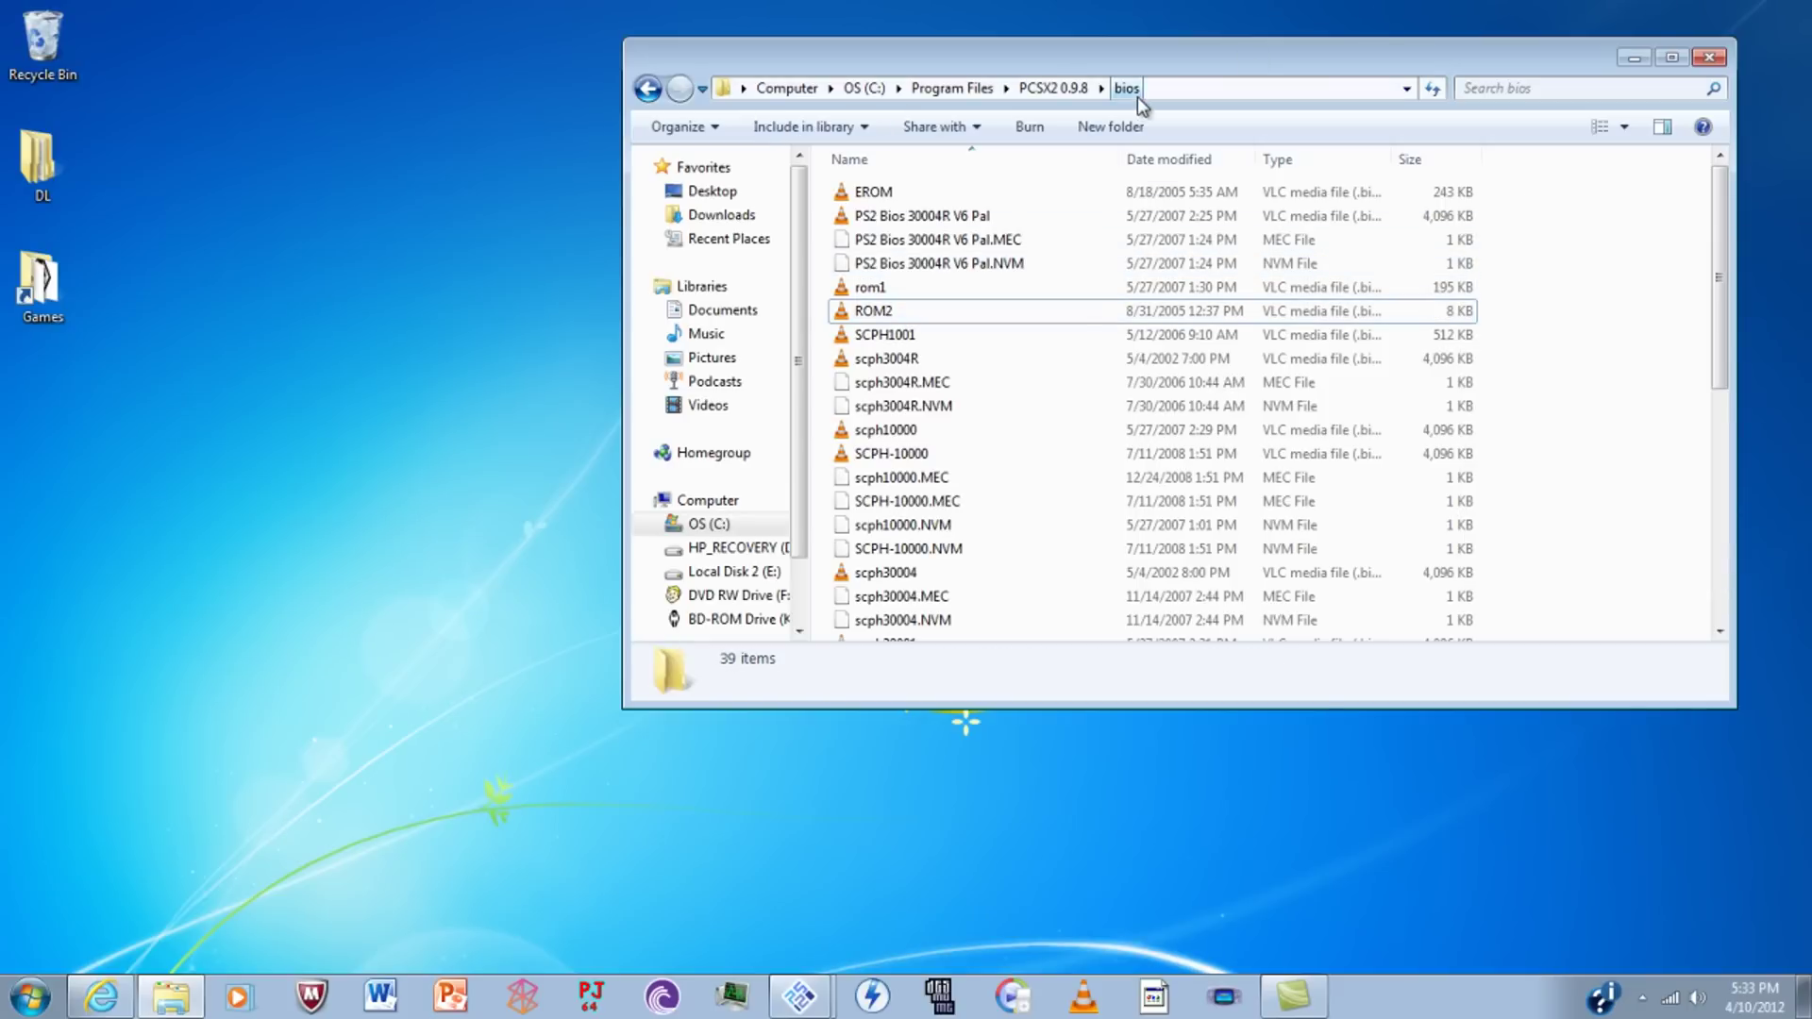
{"action": "left_click", "coordinate": [645, 88]}
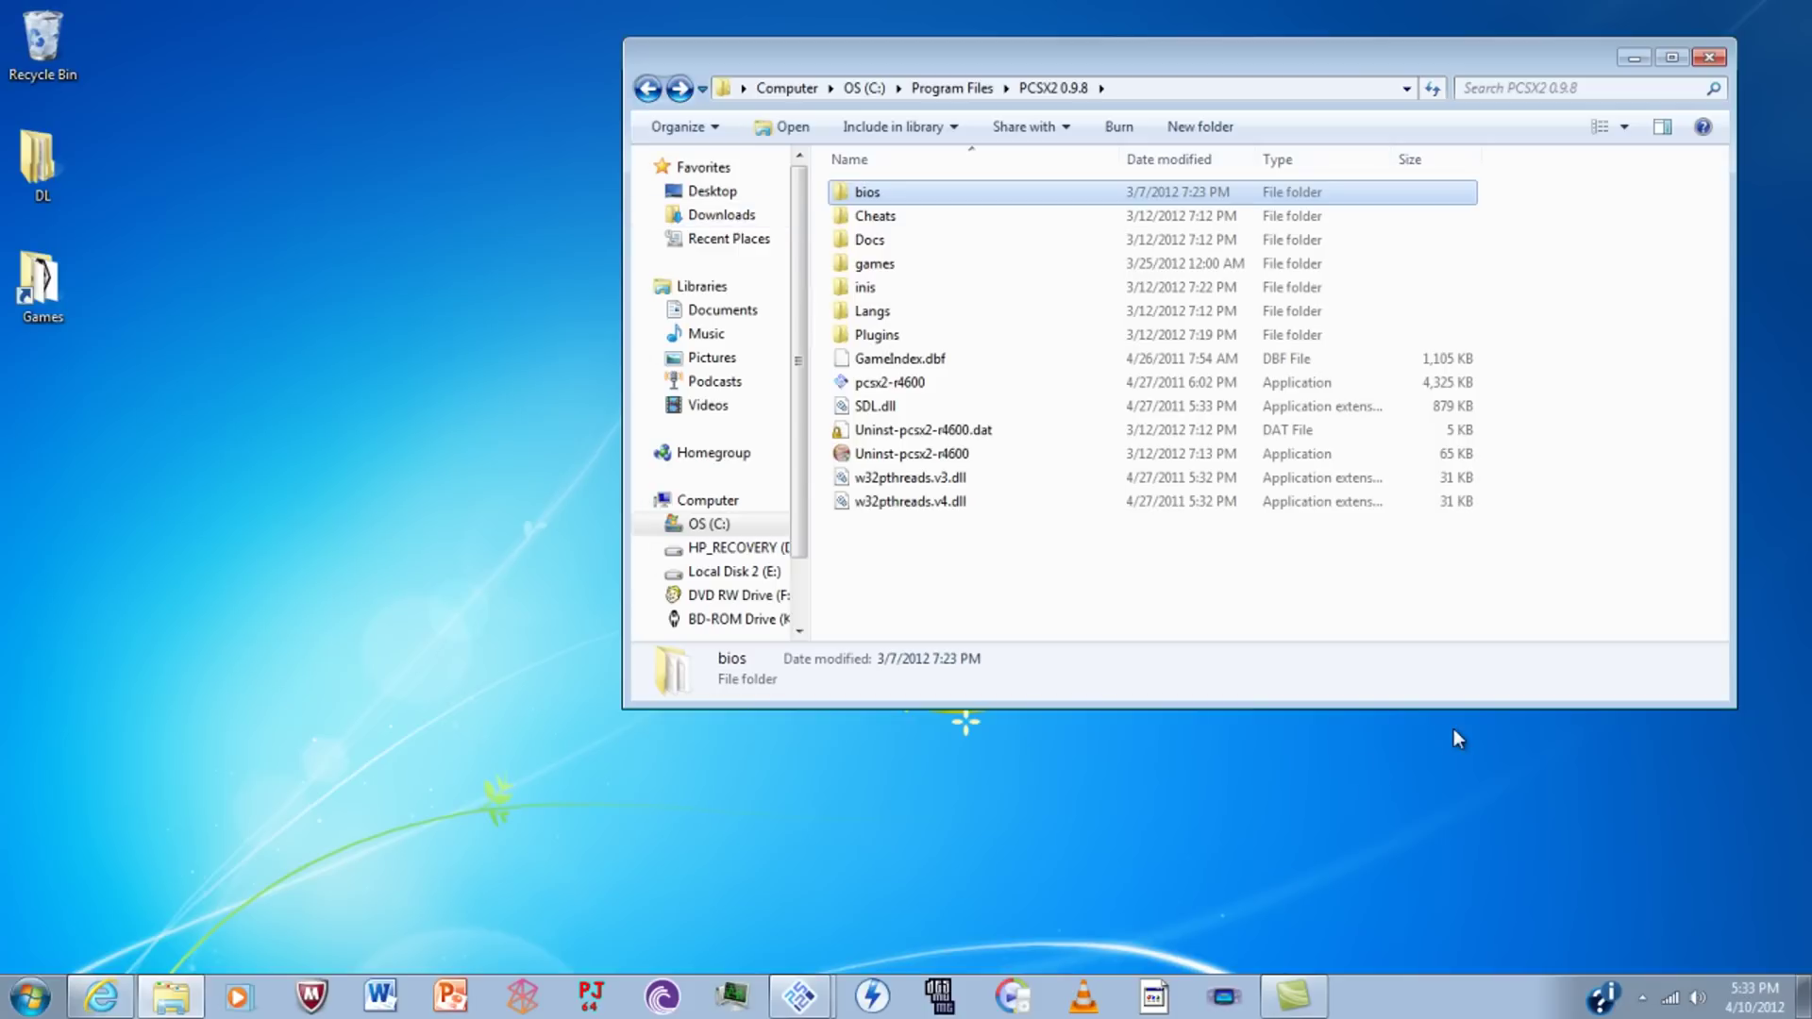
{"action": "left_click", "coordinate": [949, 616]}
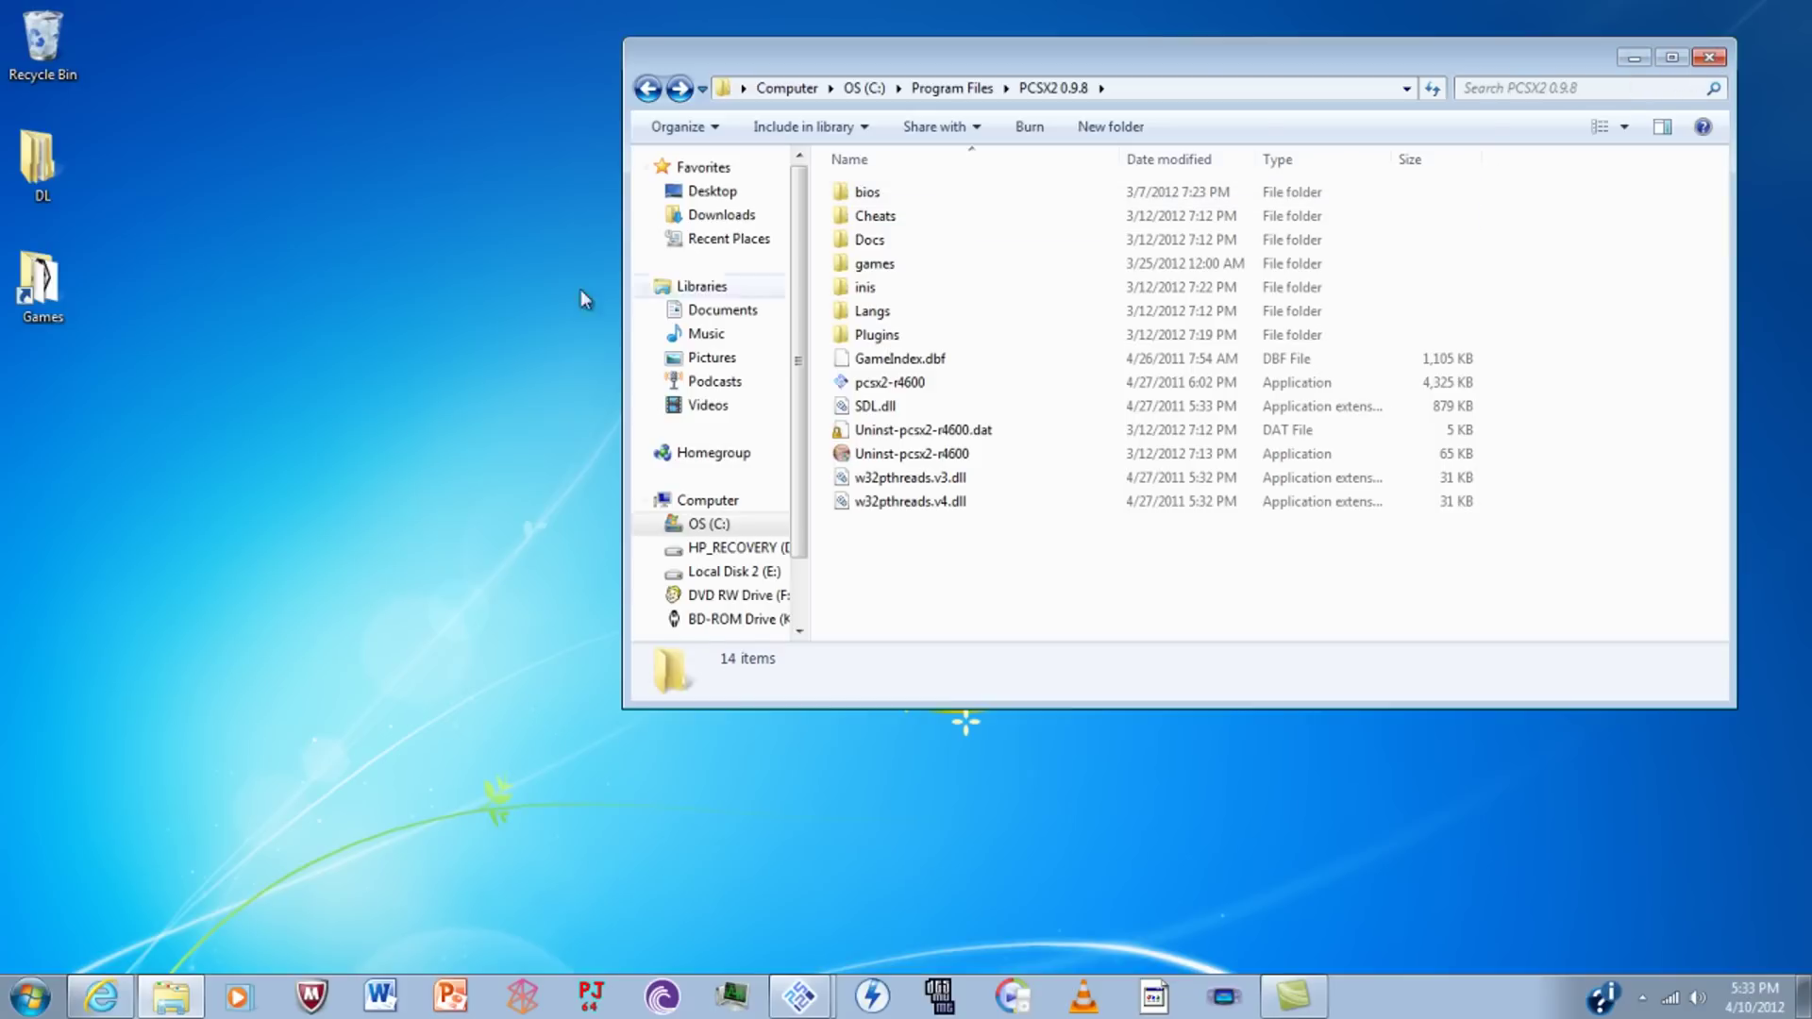
{"action": "left_click", "coordinate": [877, 338]}
Switch to Internet Explorer and open The Emulation Realm - Downloads page from the favorites.
{"action": "left_click", "coordinate": [101, 1000]}
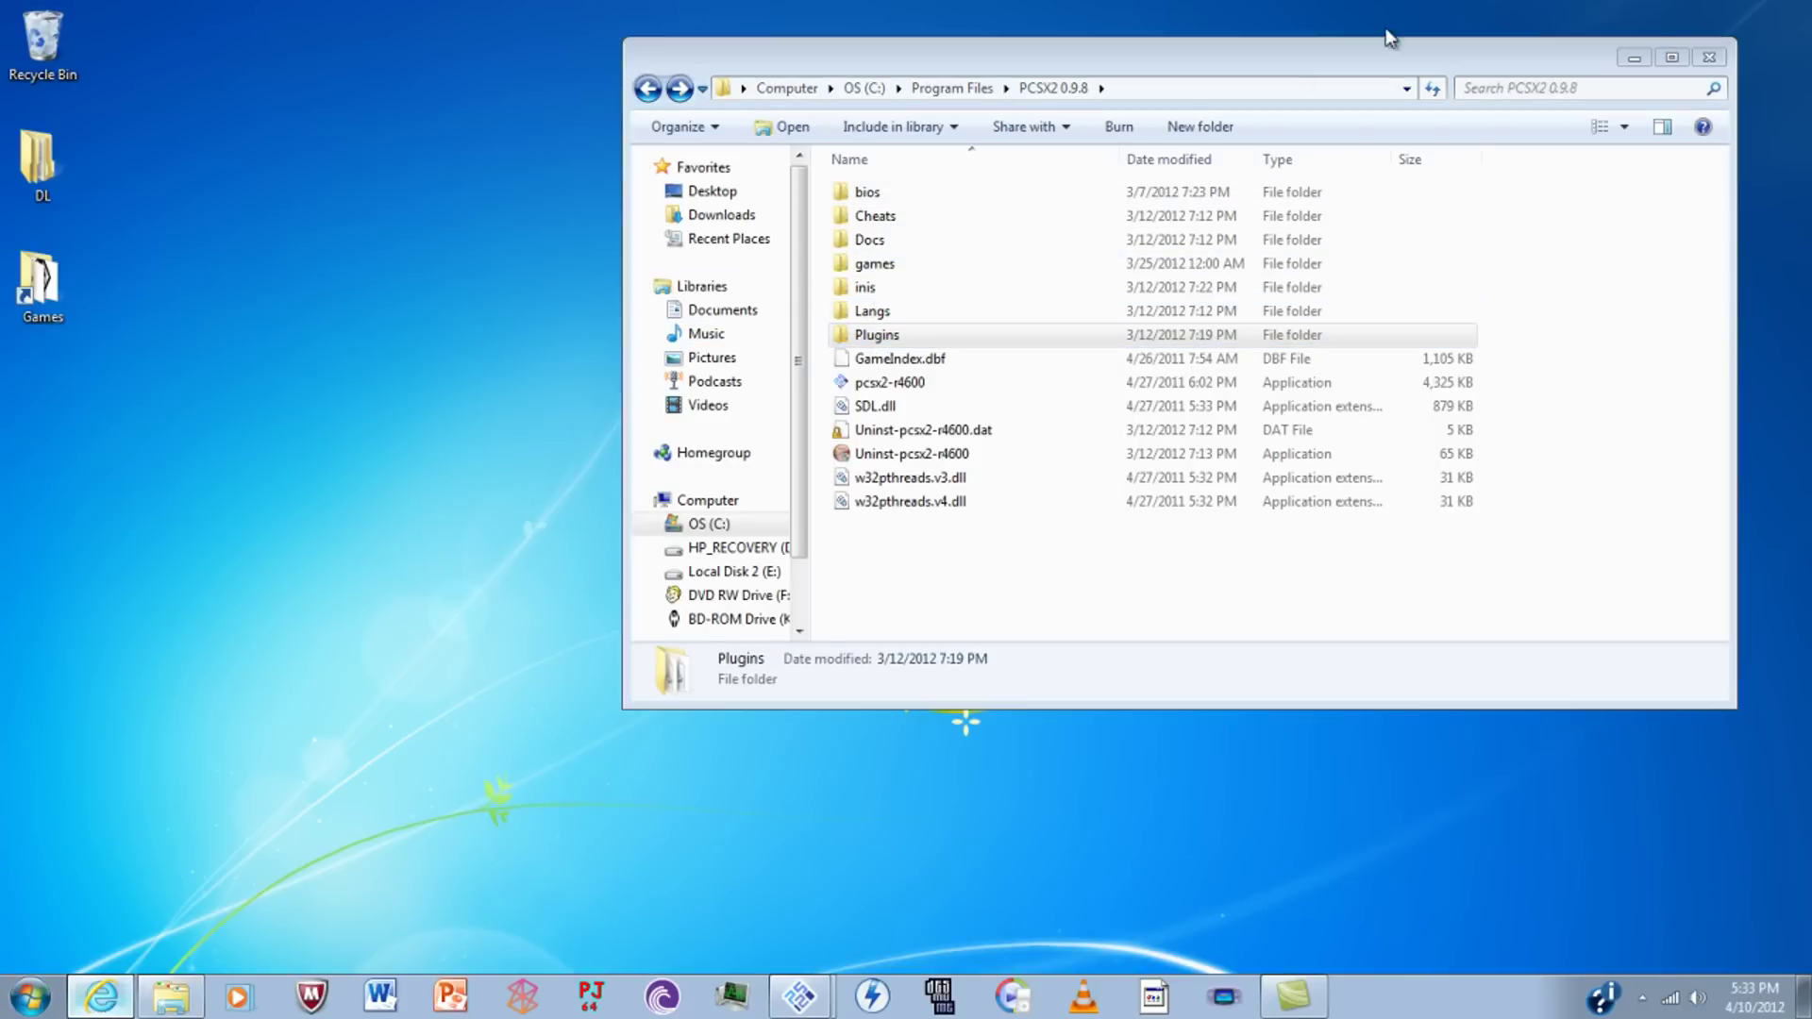
{"action": "left_click", "coordinate": [1767, 44]}
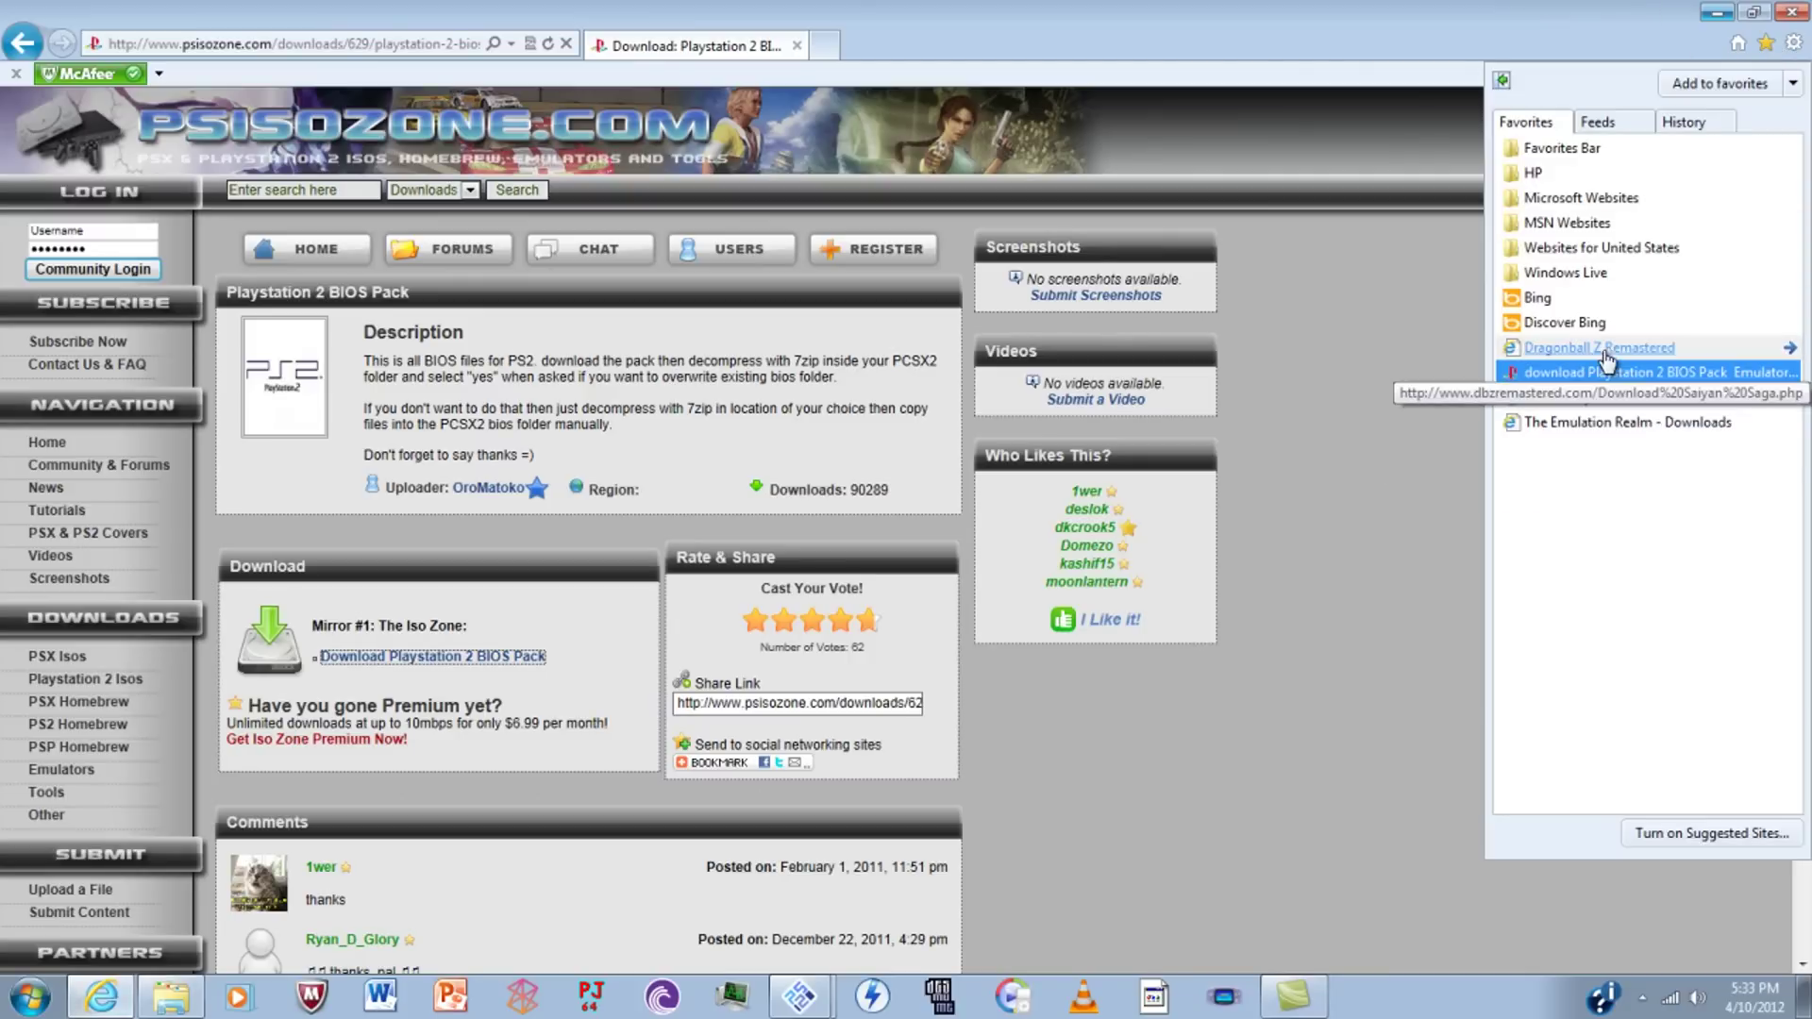
{"action": "left_click", "coordinate": [1612, 422]}
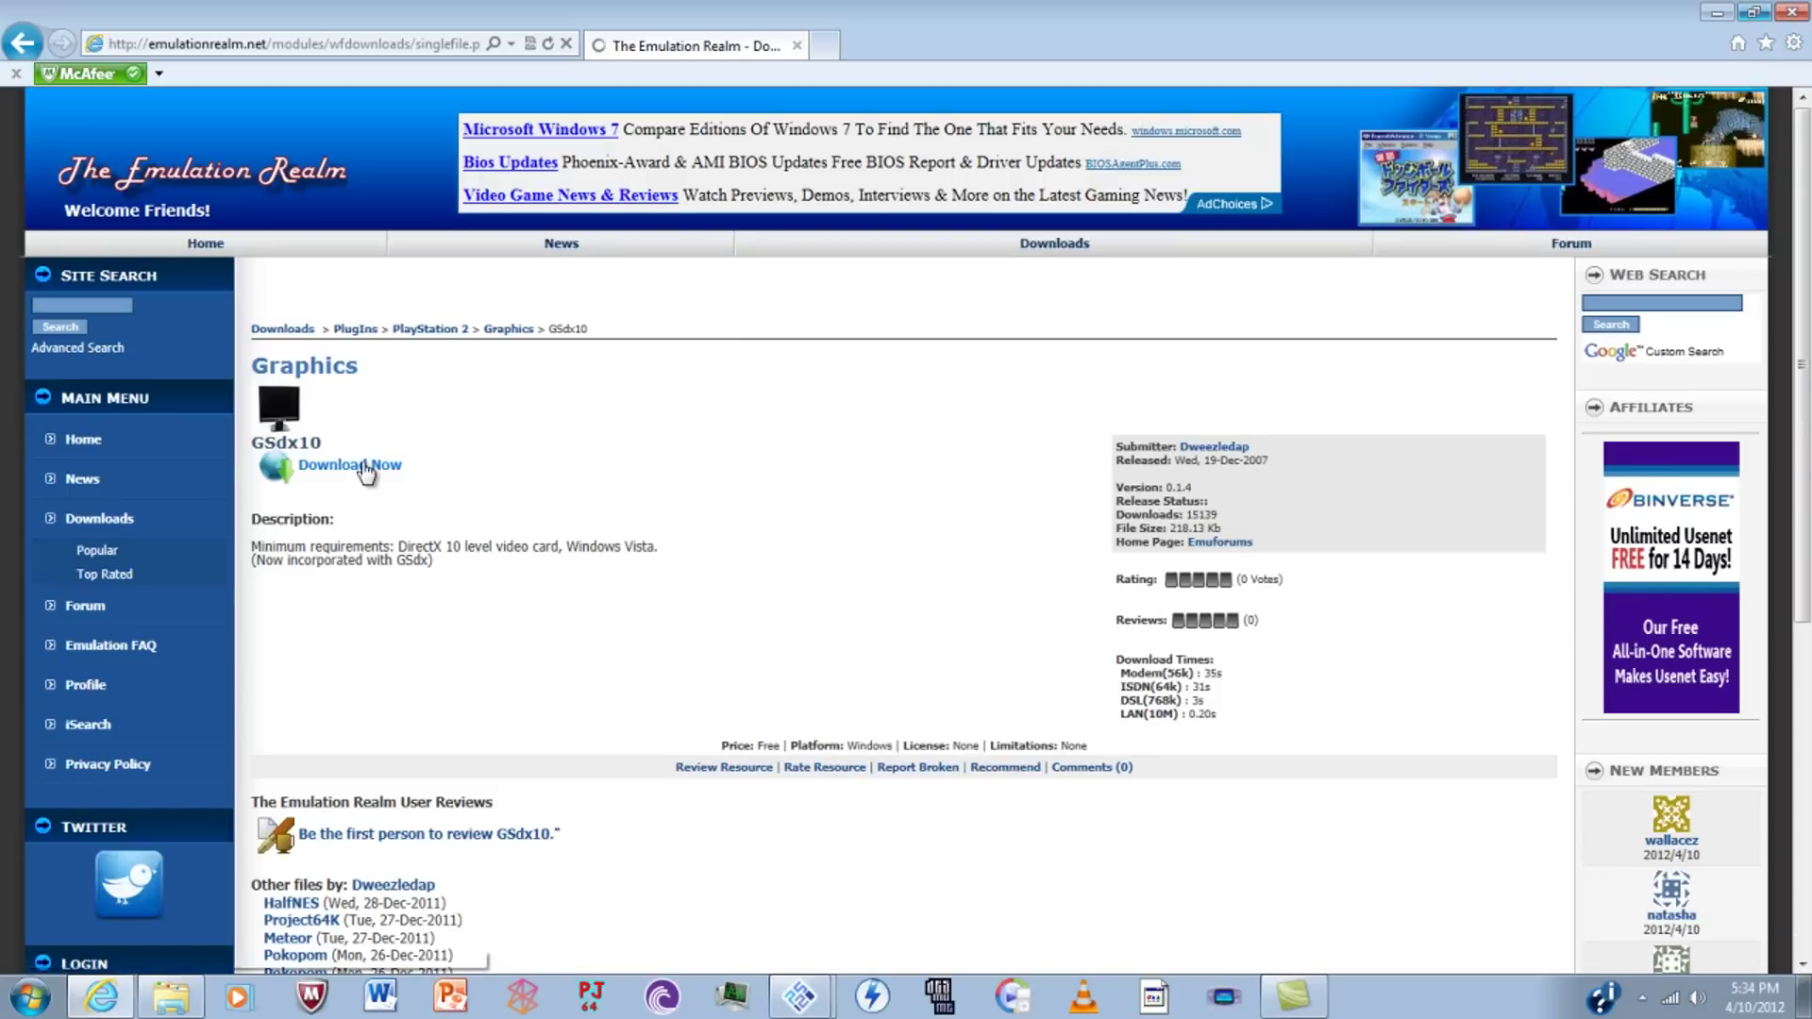
Download and save the GSdx10 plugin archive gsdx10v1-4.zip, dismiss the download notice and minimize the browser.
{"action": "left_click", "coordinate": [363, 467]}
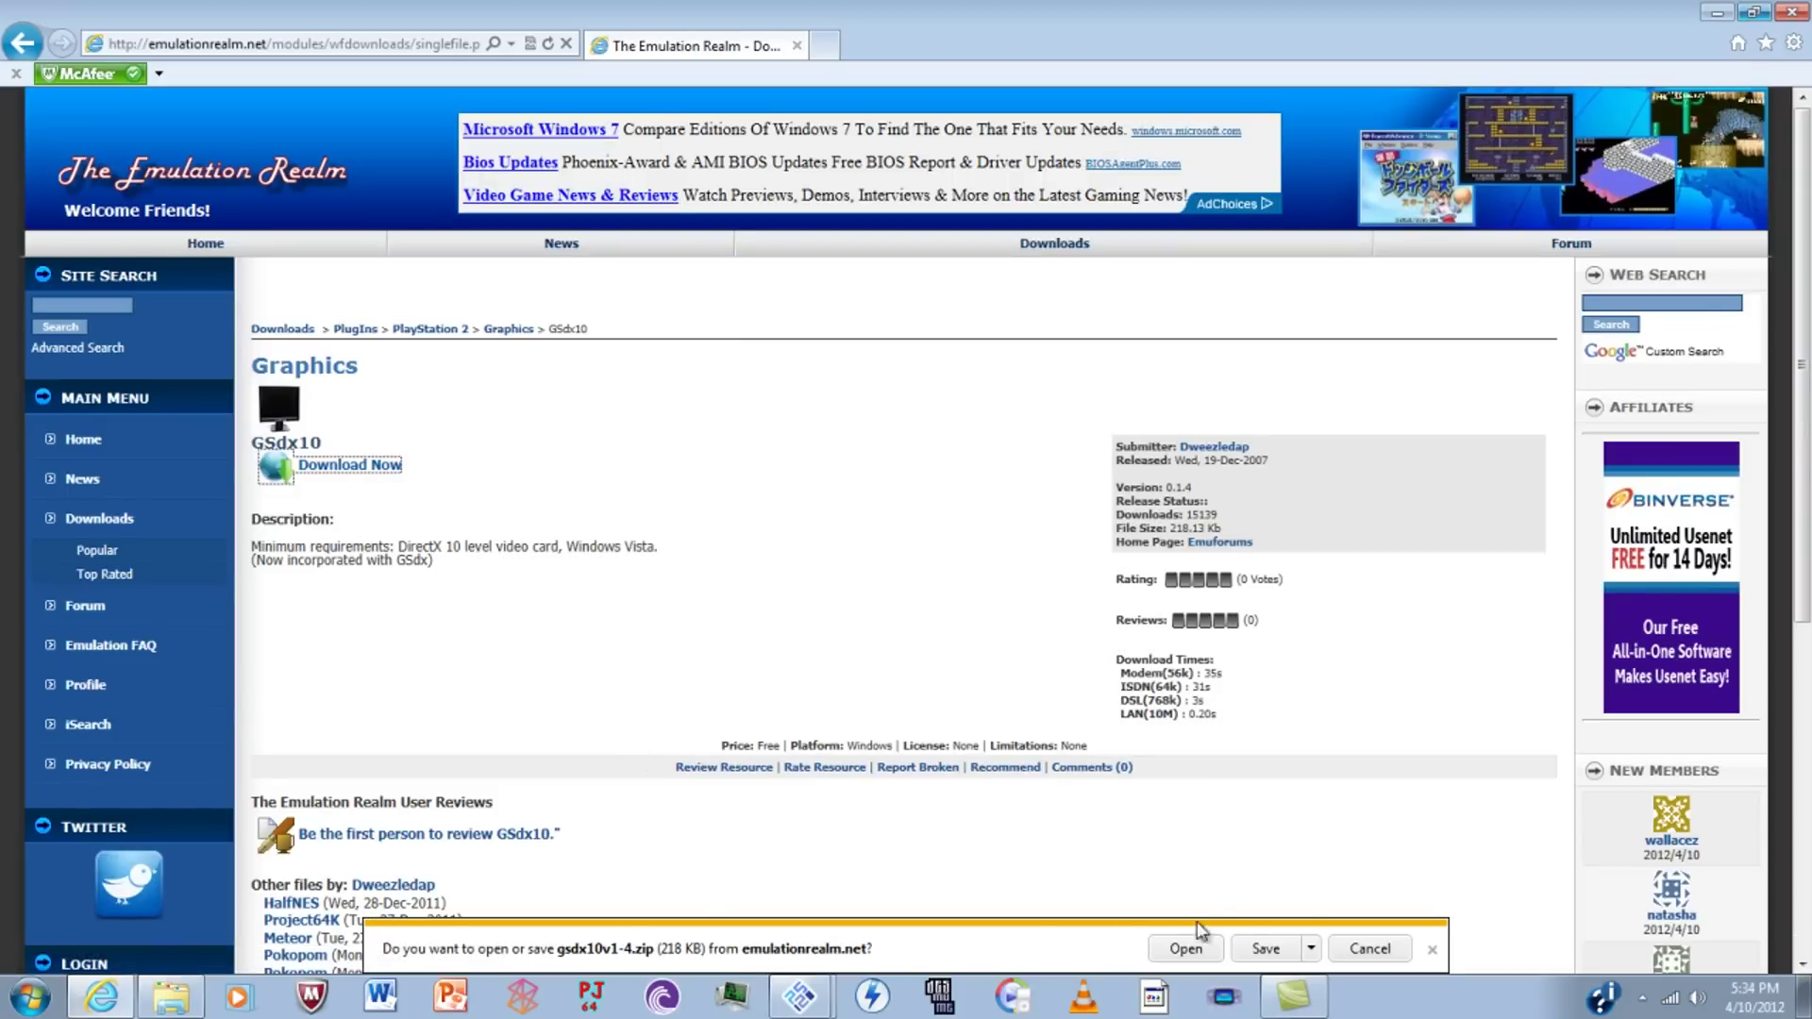
{"action": "left_click", "coordinate": [1265, 950]}
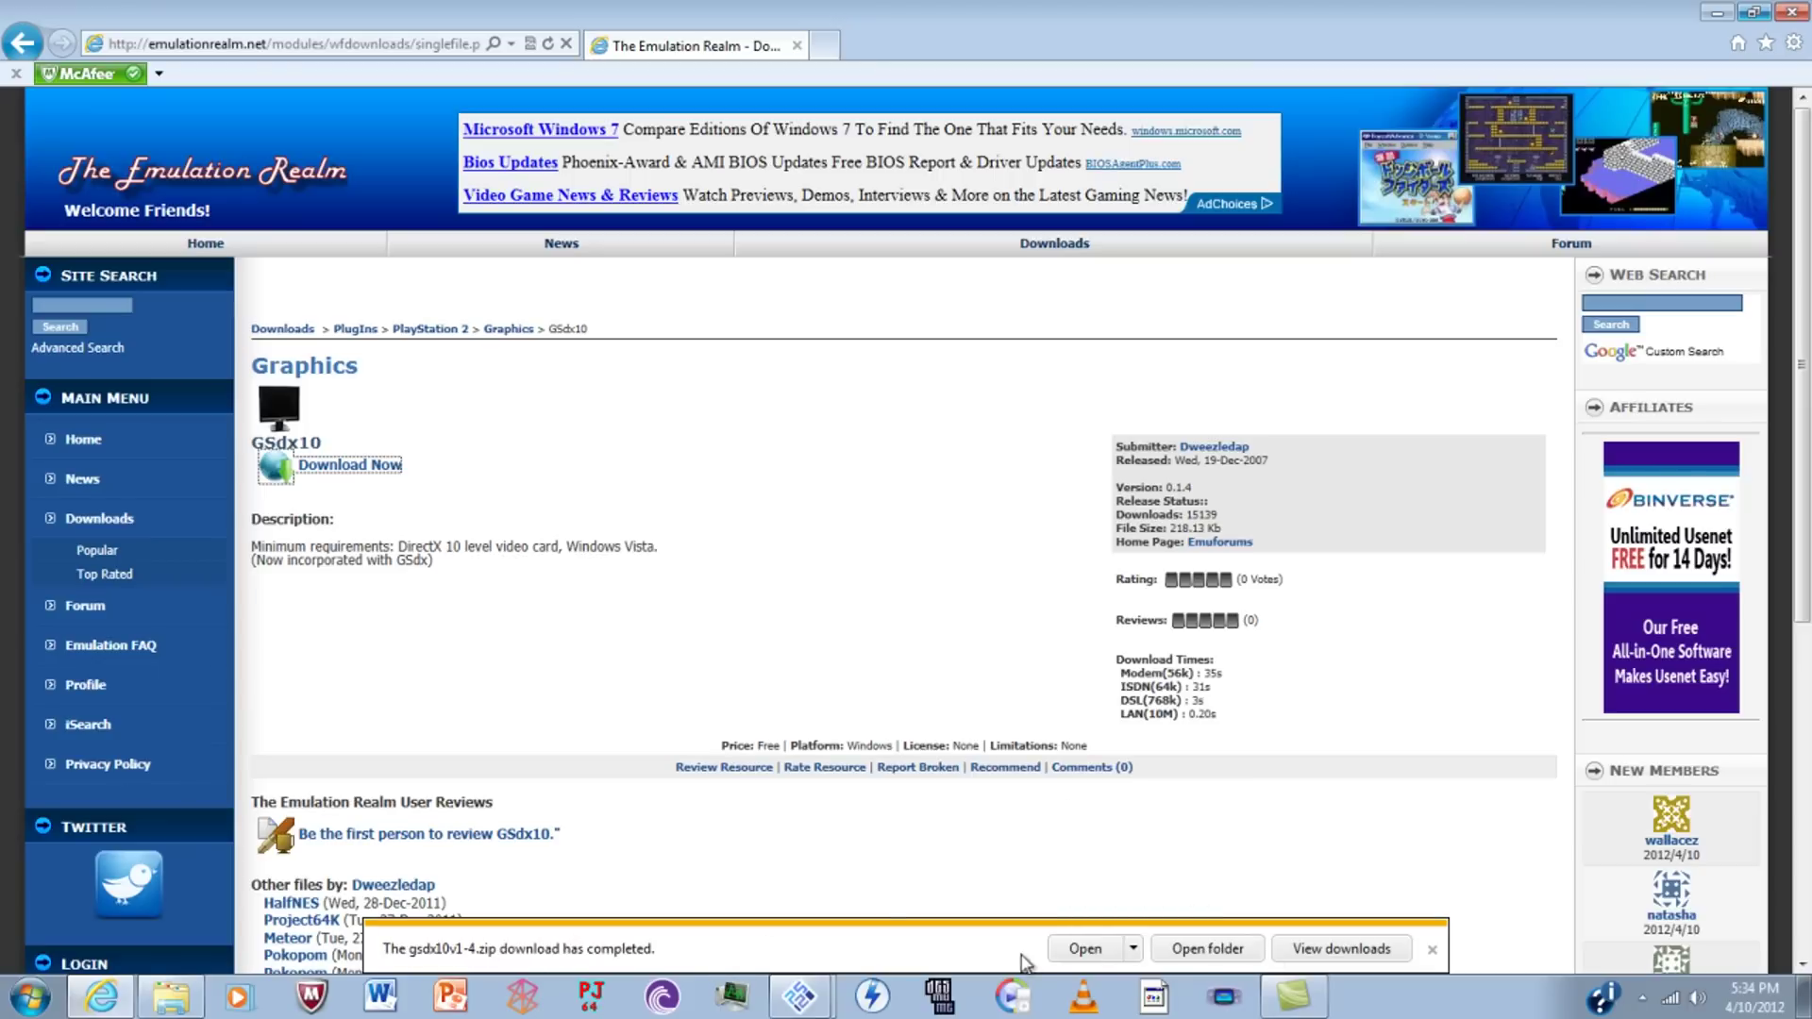
{"action": "left_click", "coordinate": [1431, 950]}
{"action": "left_click", "coordinate": [1717, 13]}
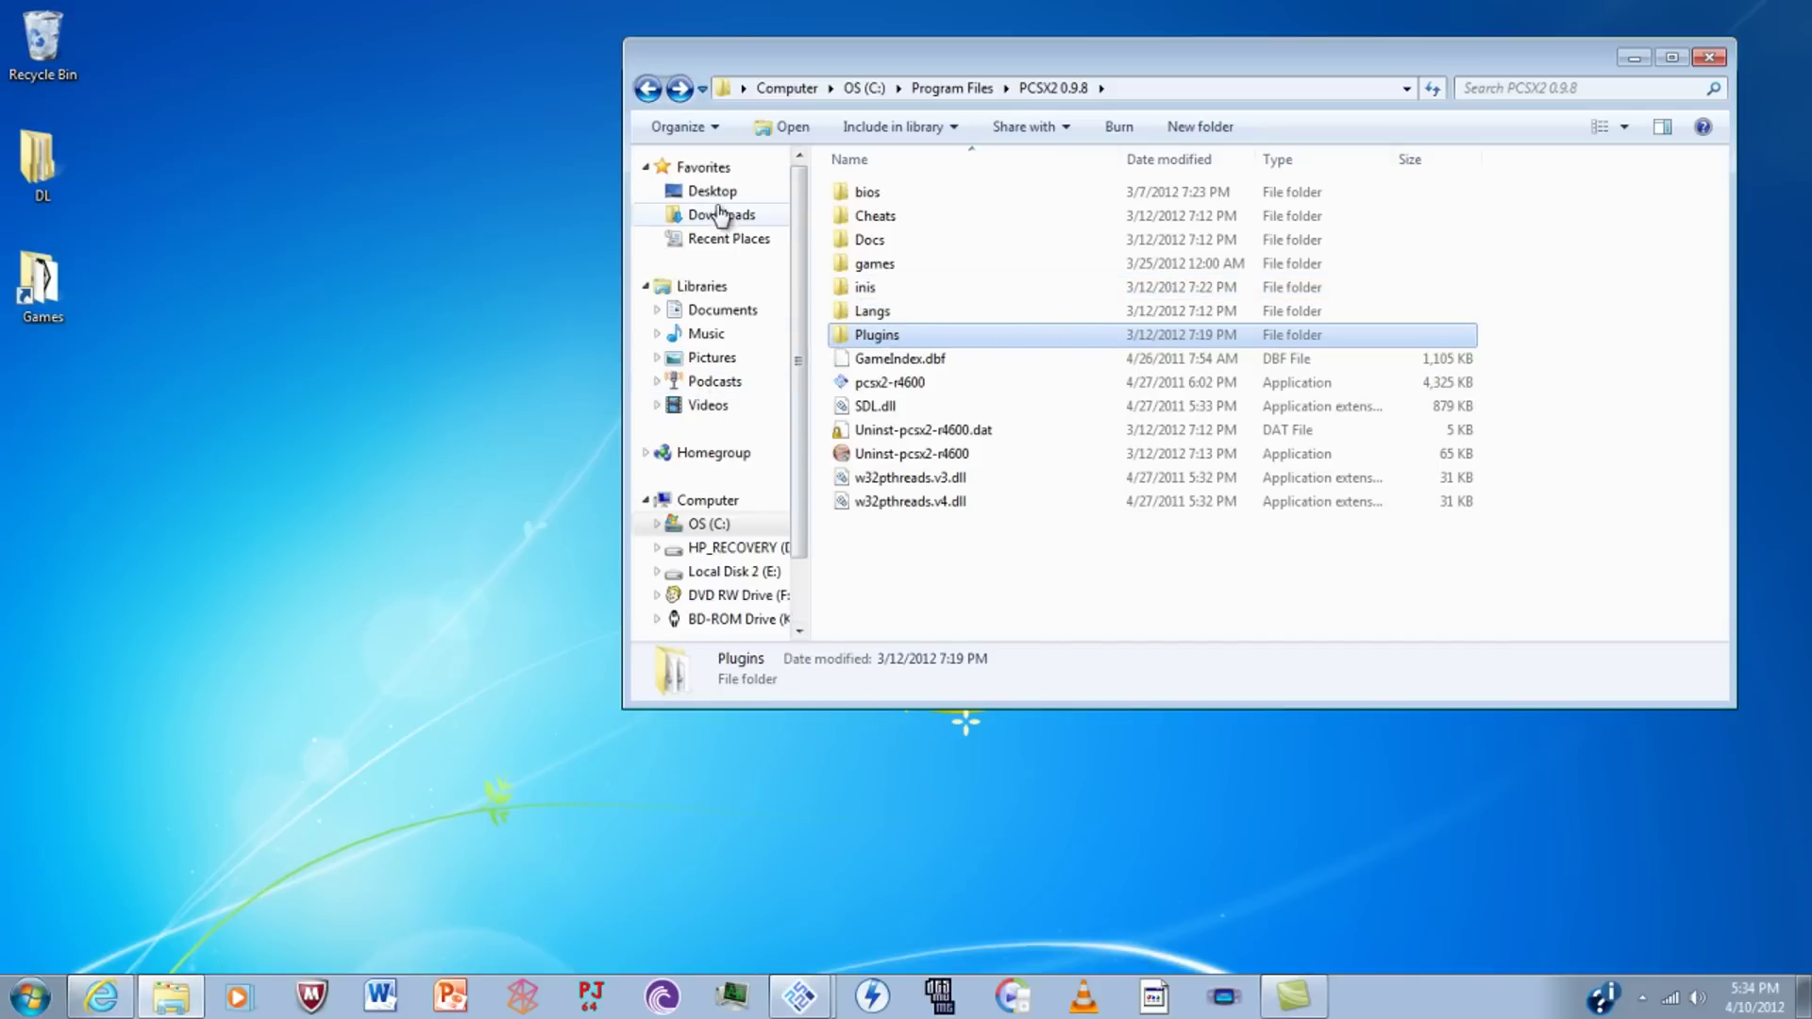
Extract the gsdx10v1-4 archive directly into the Downloads folder.
{"action": "left_click", "coordinate": [715, 216]}
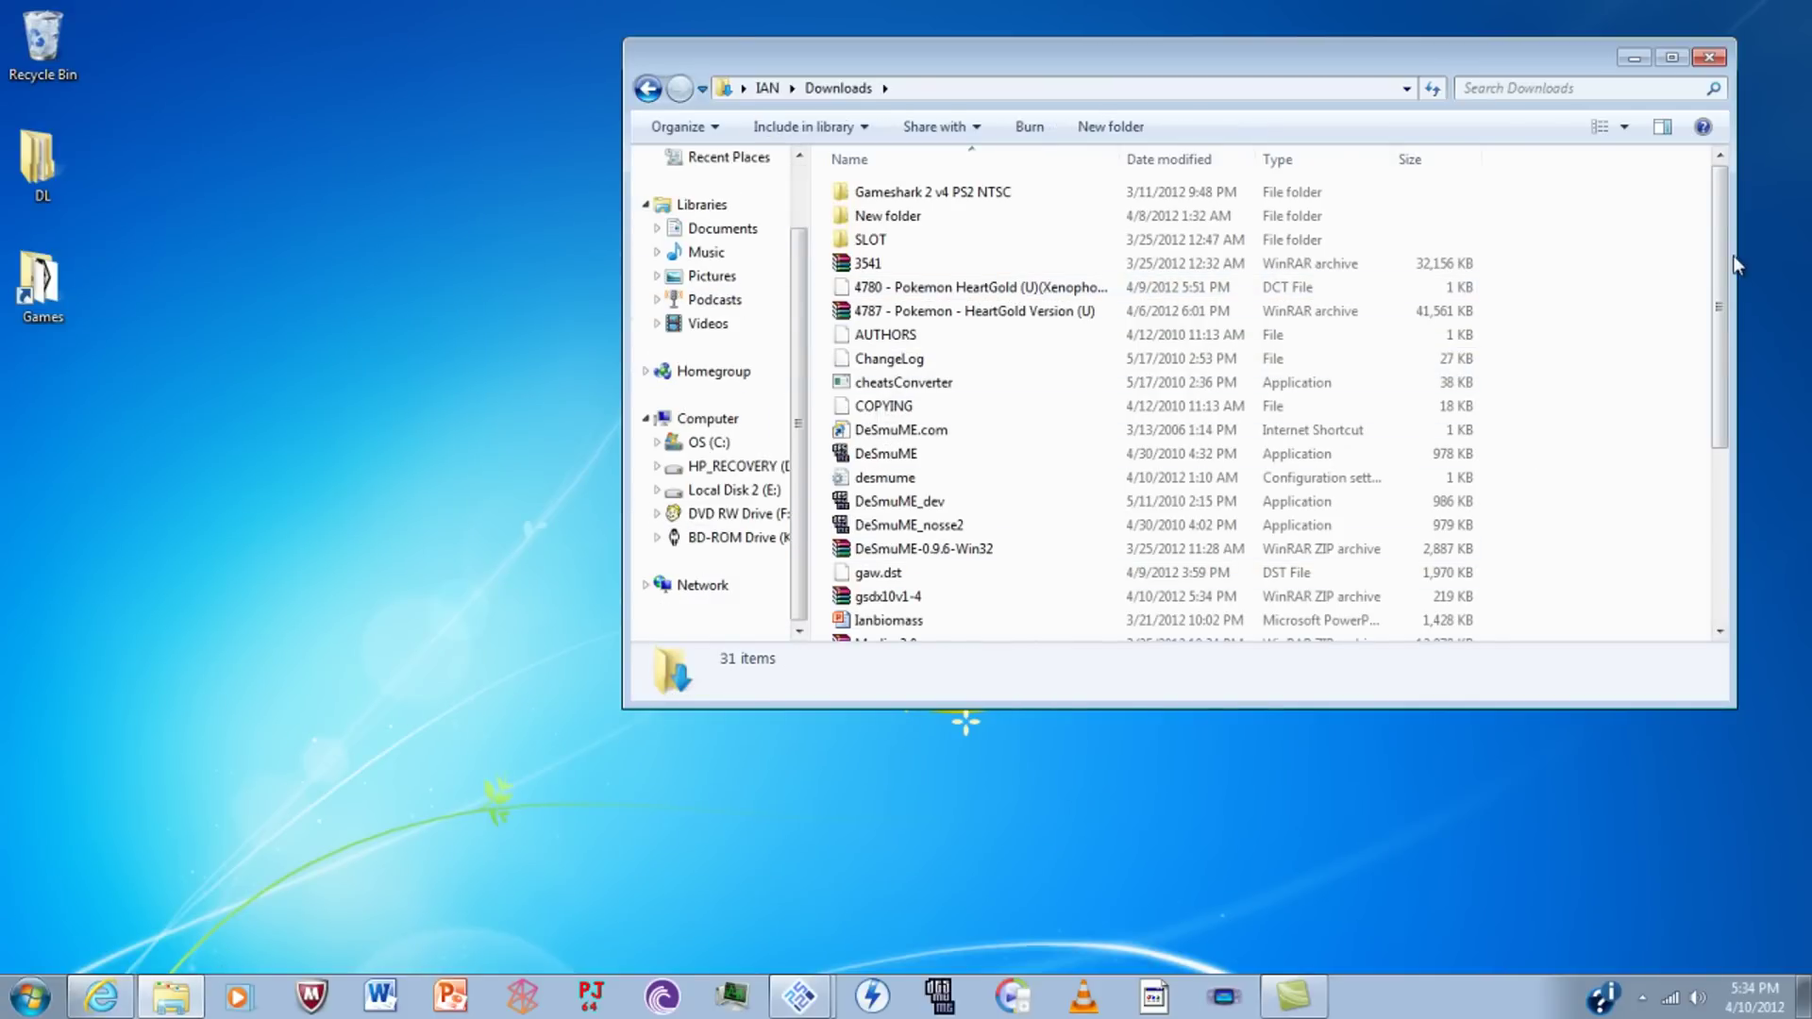
{"action": "left_click_drag", "start_coordinate": [1719, 248], "coordinate": [1717, 481]}
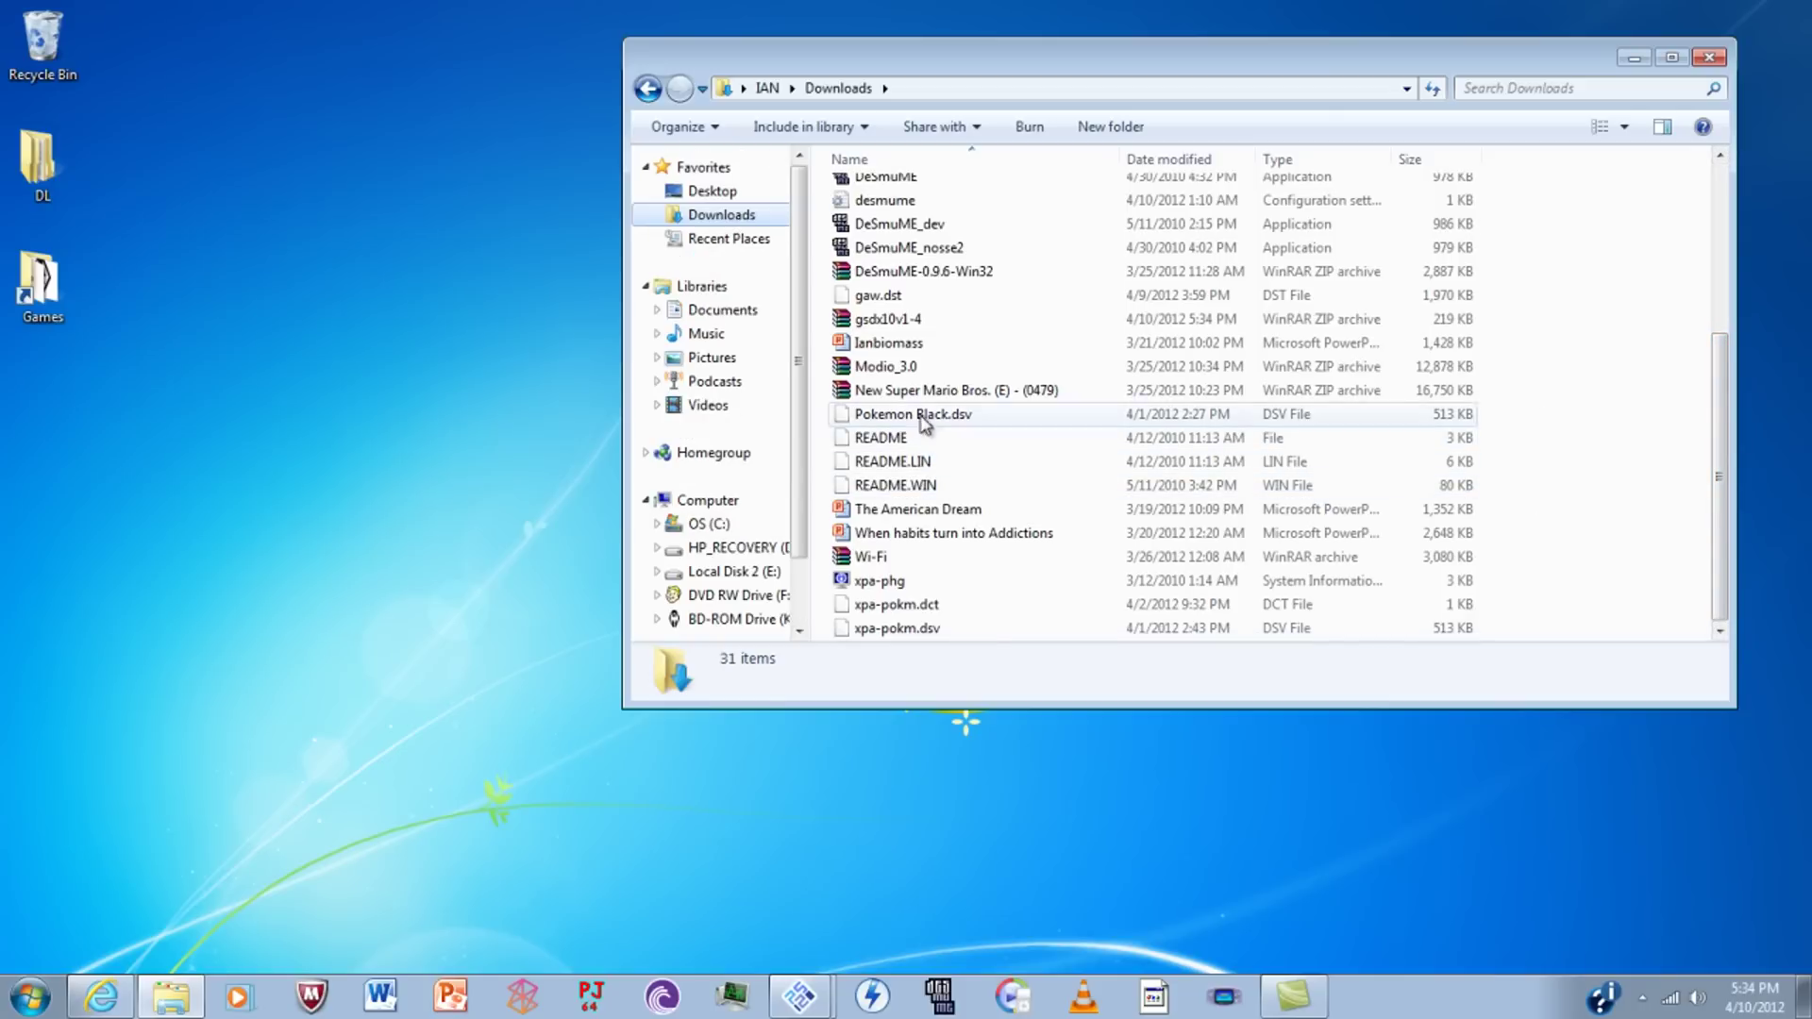
{"action": "left_click", "coordinate": [894, 320]}
{"action": "right_click", "coordinate": [894, 321]}
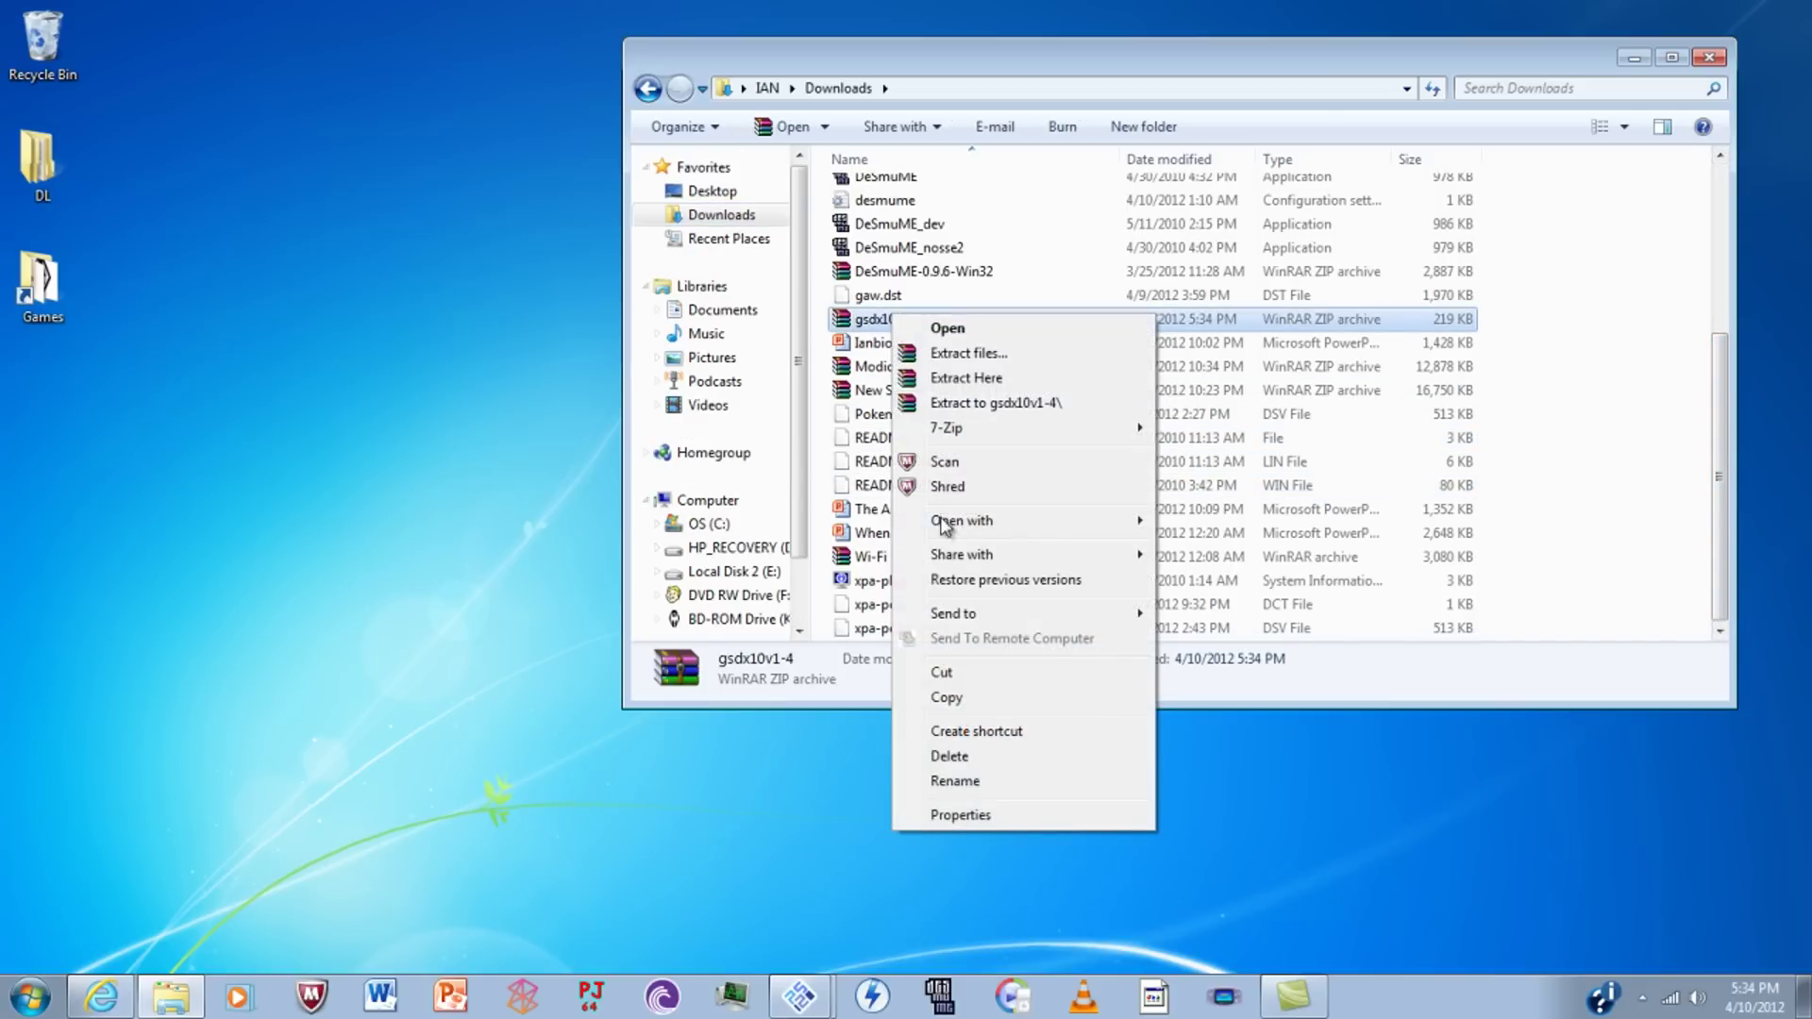
{"action": "left_click", "coordinate": [1066, 386]}
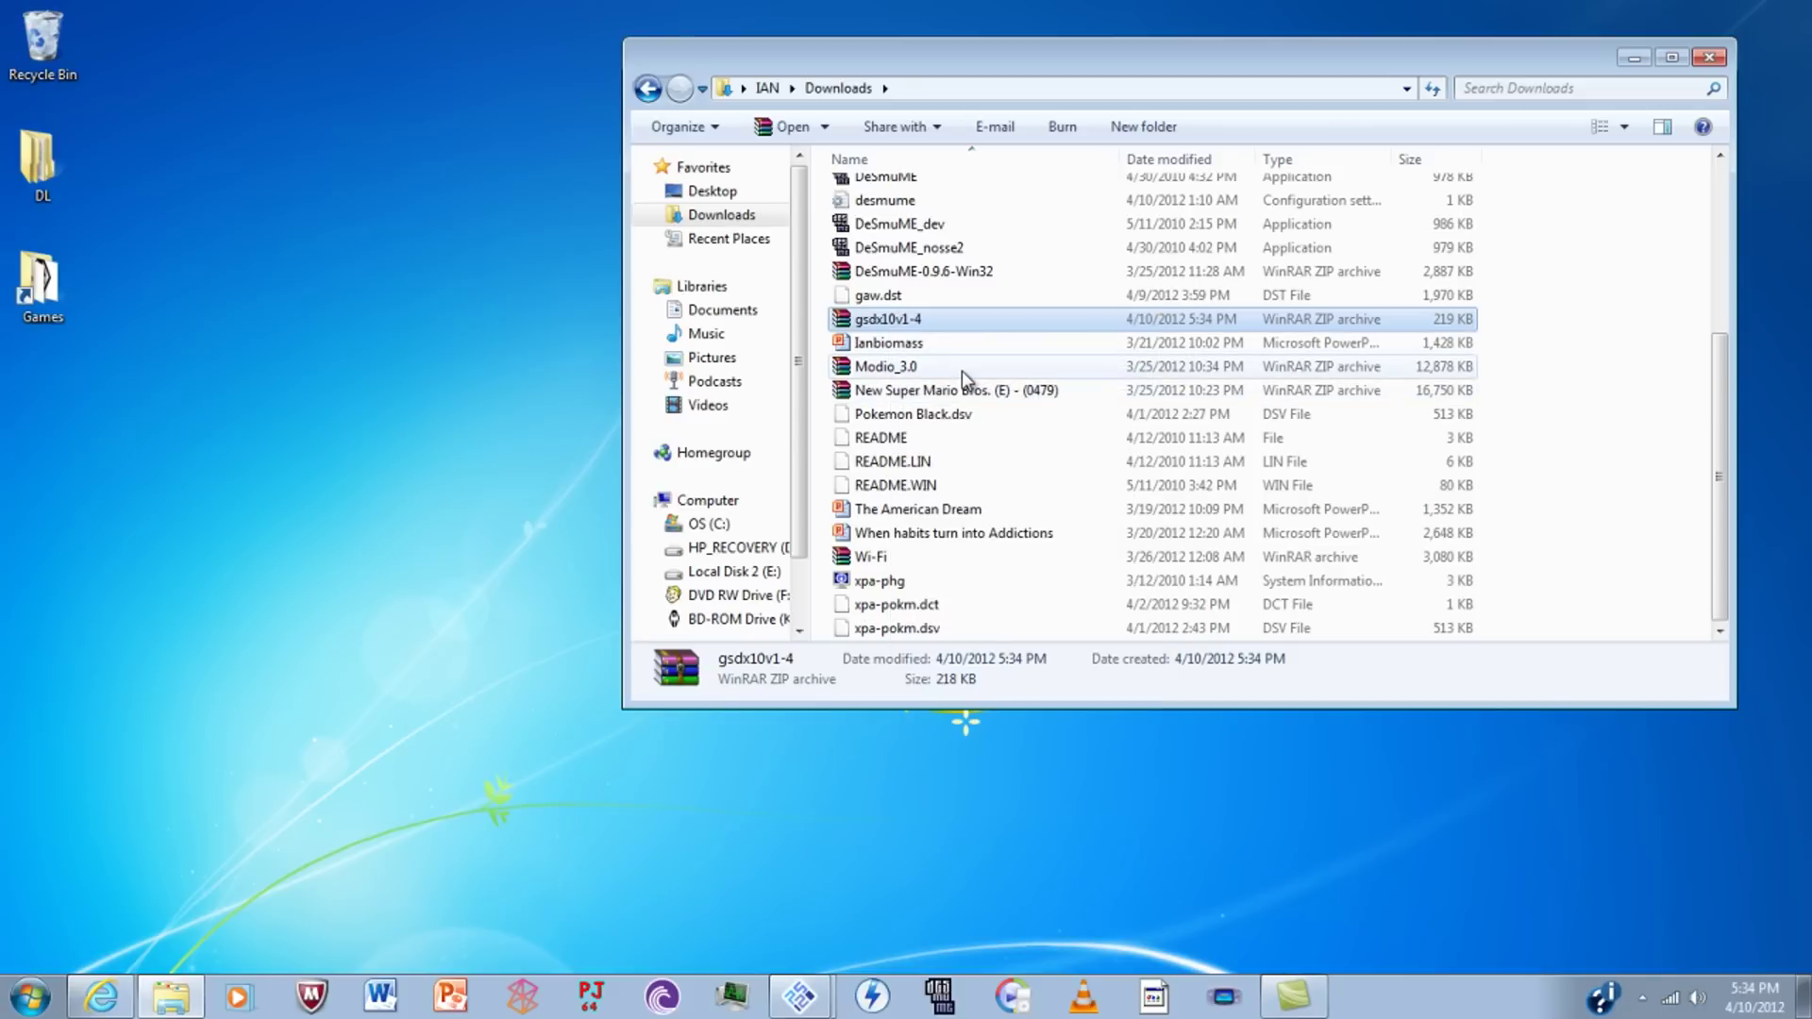
Copy the extracted GSdx10.dll file from the Downloads folder.
{"action": "left_click", "coordinate": [920, 295]}
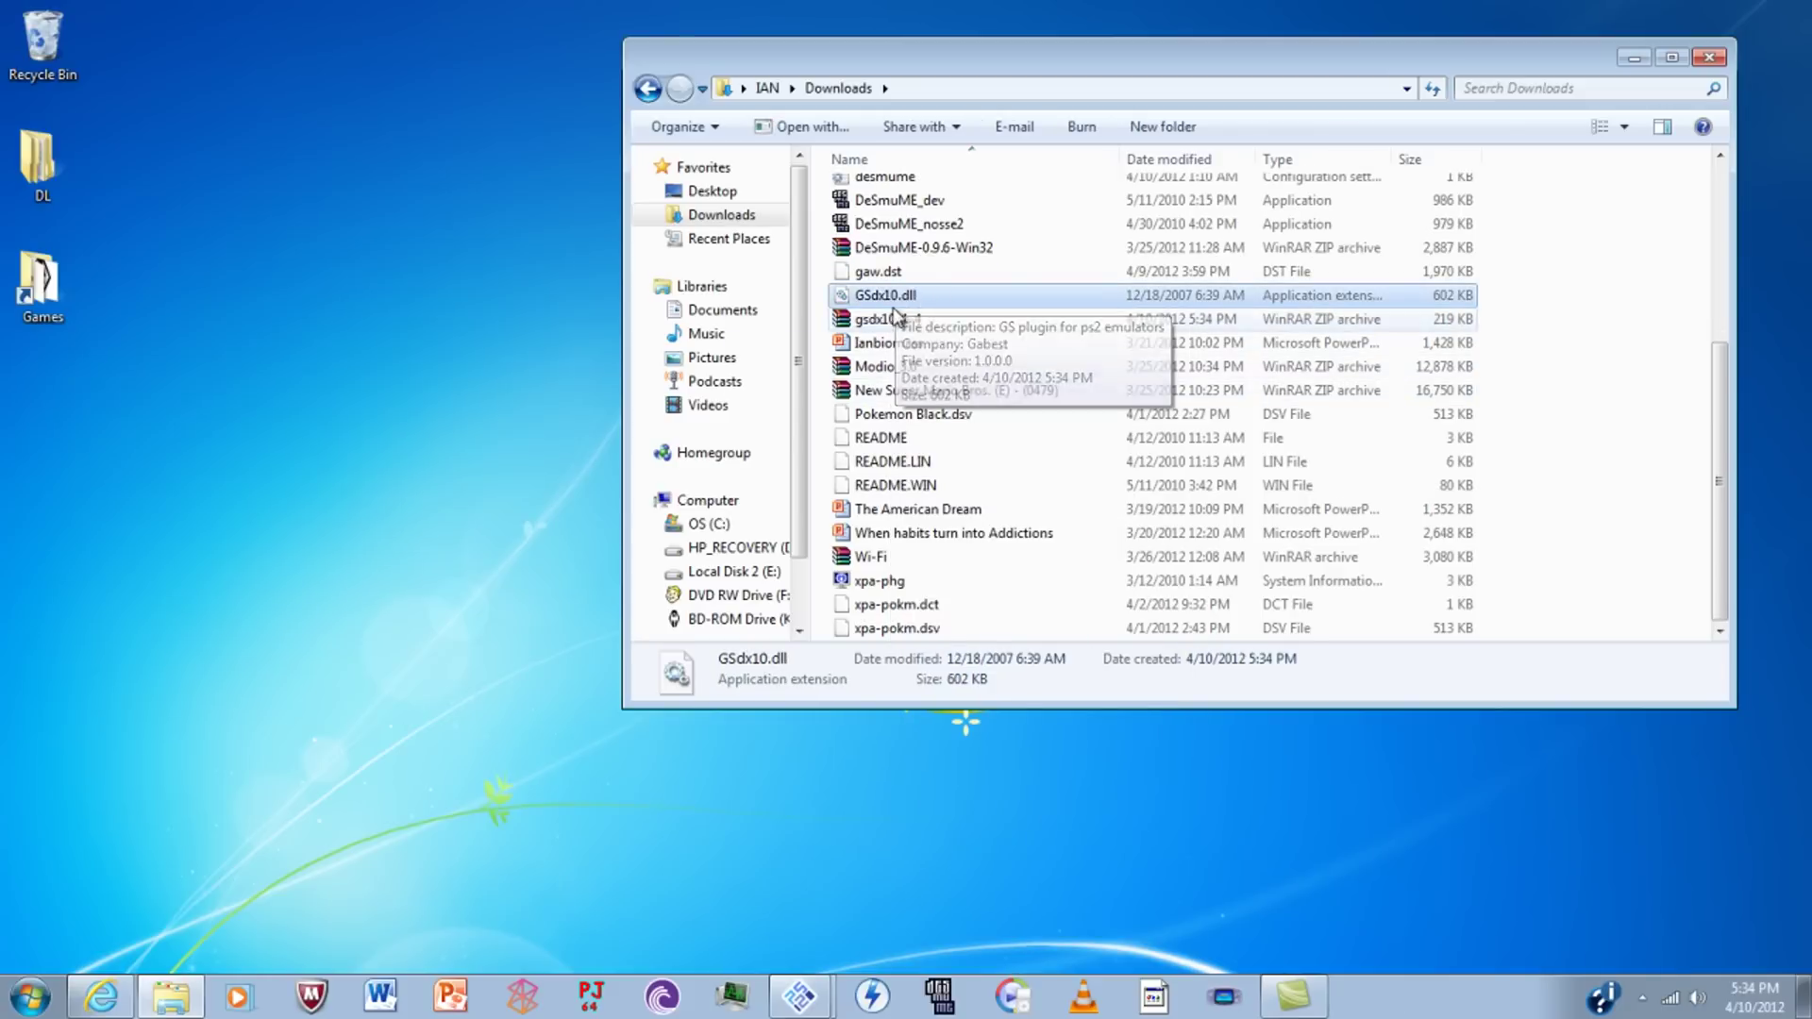
{"action": "right_click", "coordinate": [904, 298]}
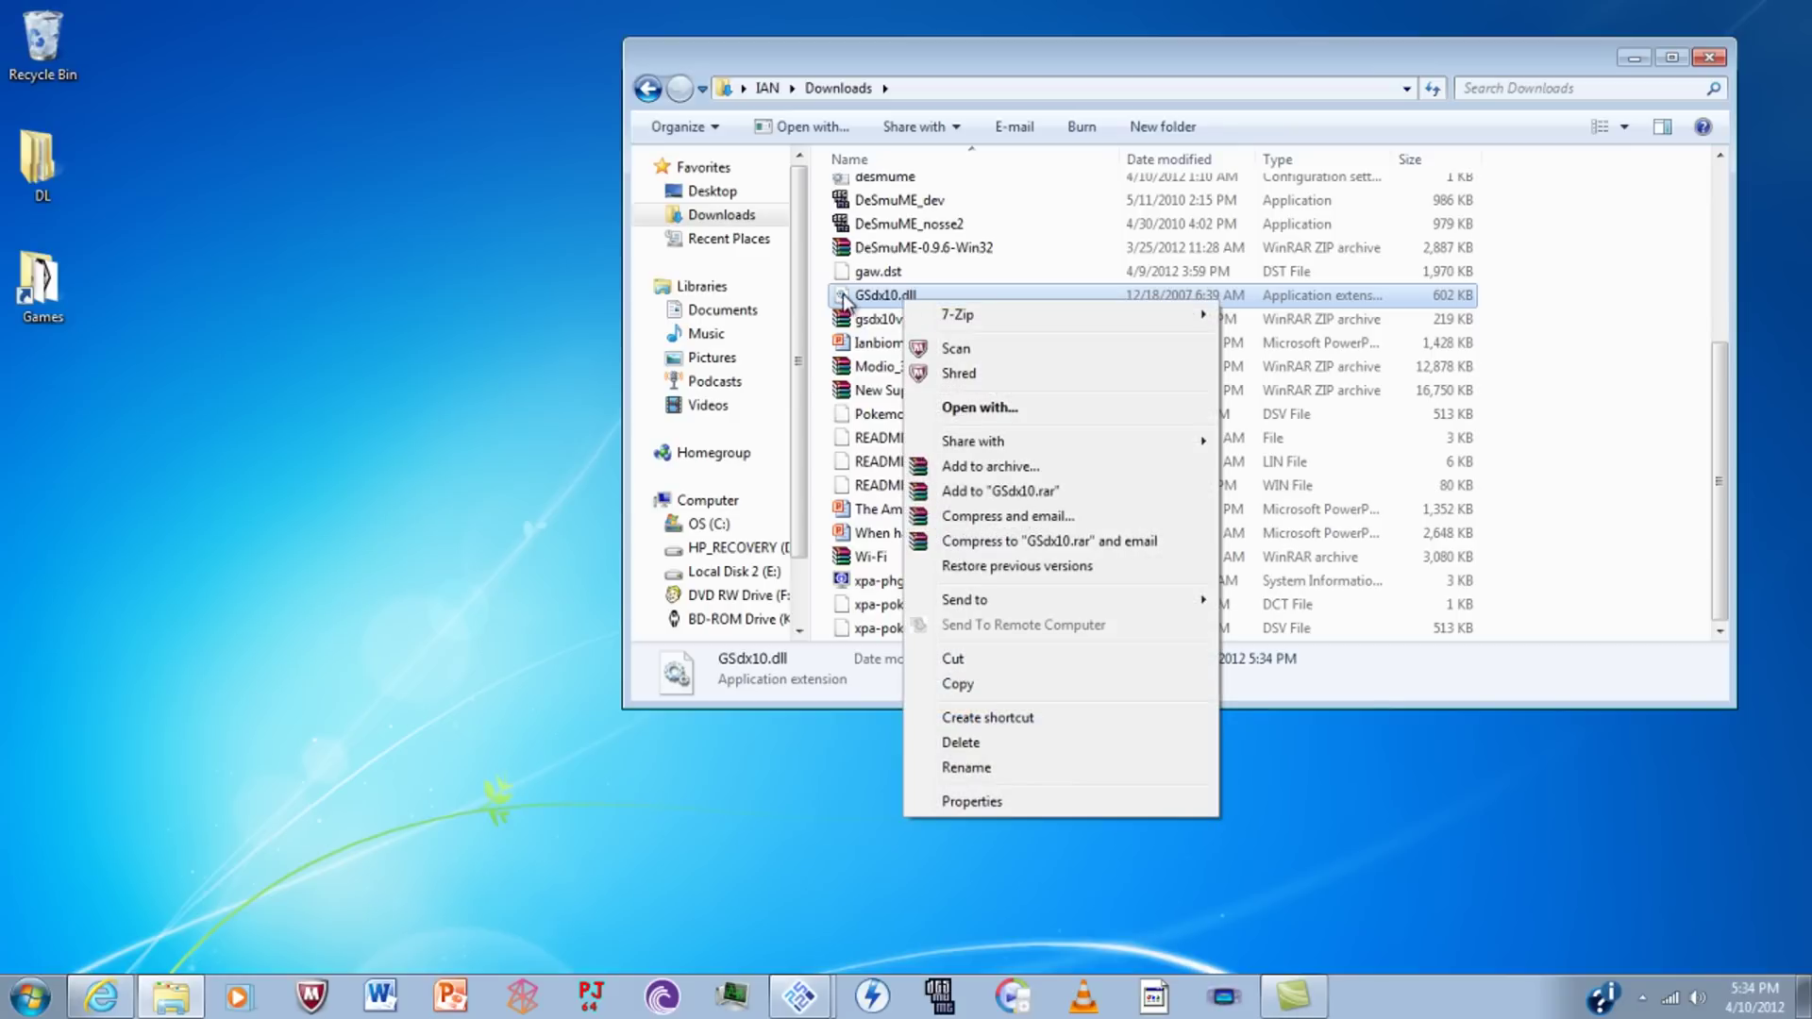
{"action": "left_click", "coordinate": [972, 680]}
Open the Plugins folder inside C:\Program Files\PCSX2 0.9.8.
{"action": "scroll", "coordinate": [798, 490], "scroll_direction": "down", "scroll_amount": 1}
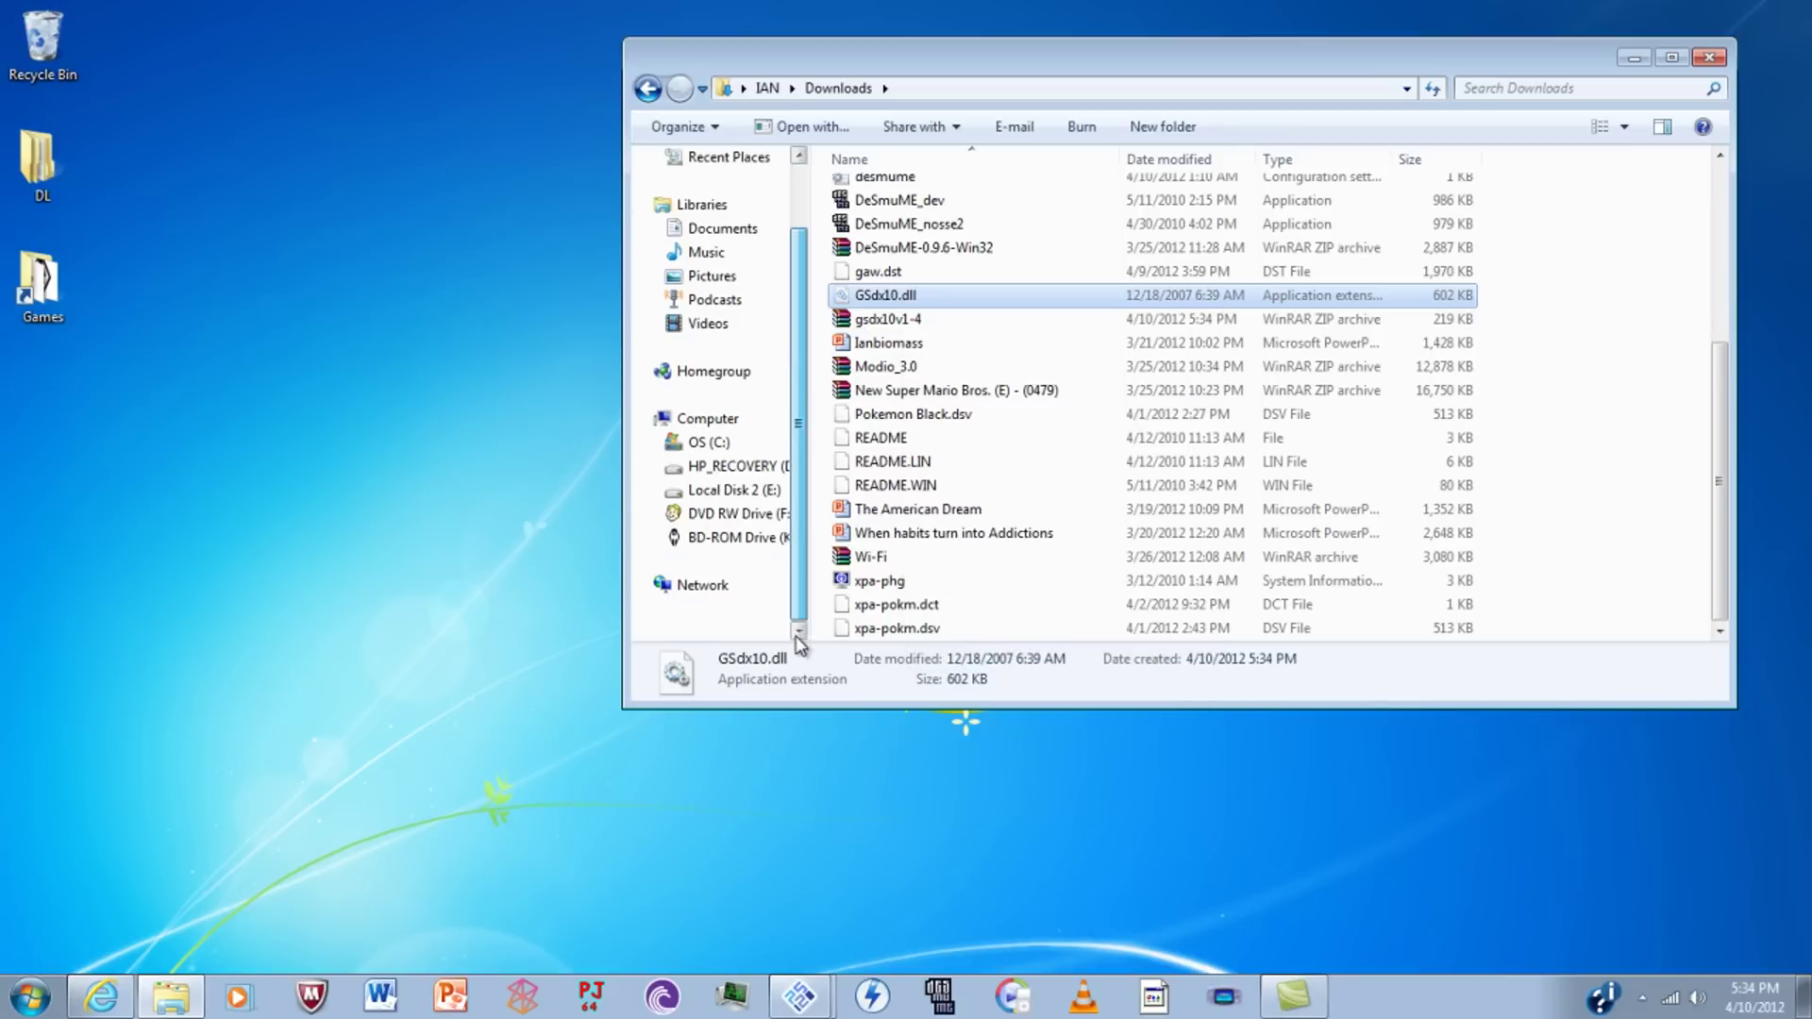
{"action": "left_click", "coordinate": [715, 449]}
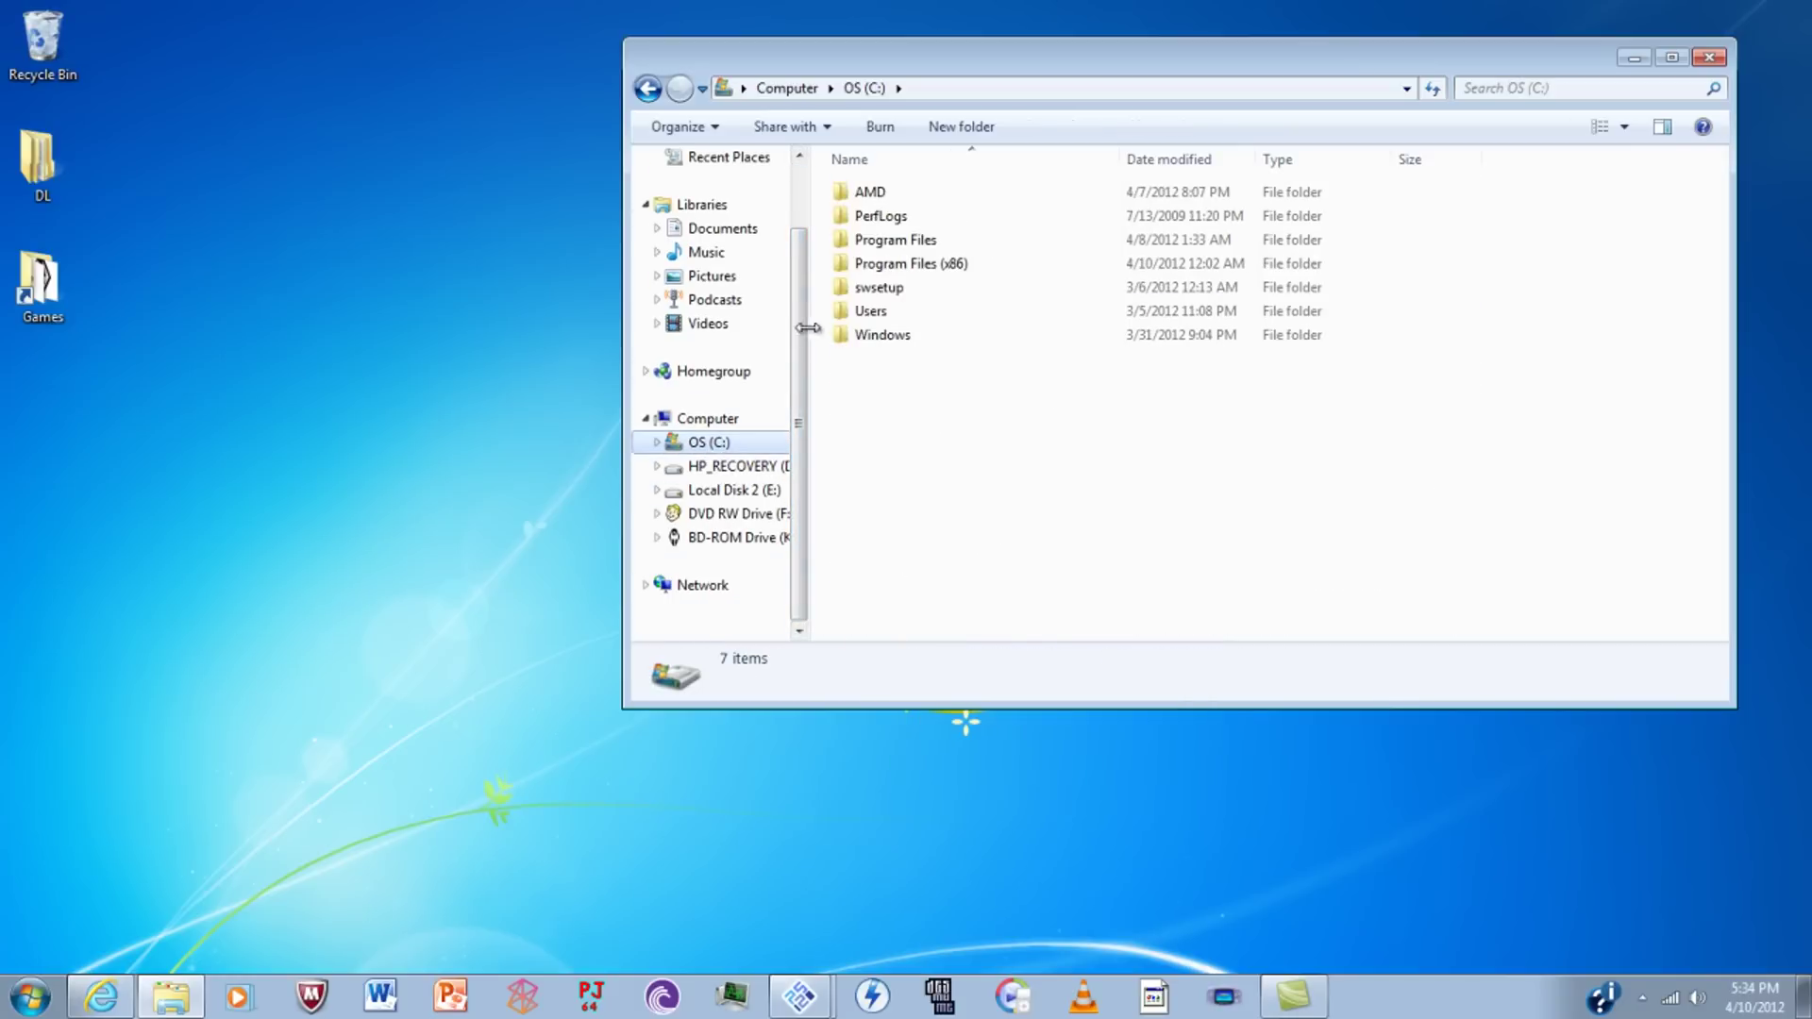
{"action": "double_click", "coordinate": [917, 240]}
{"action": "scroll", "coordinate": [1065, 480], "scroll_direction": "down", "scroll_amount": 2}
{"action": "scroll", "coordinate": [1064, 479], "scroll_direction": "down", "scroll_amount": 2}
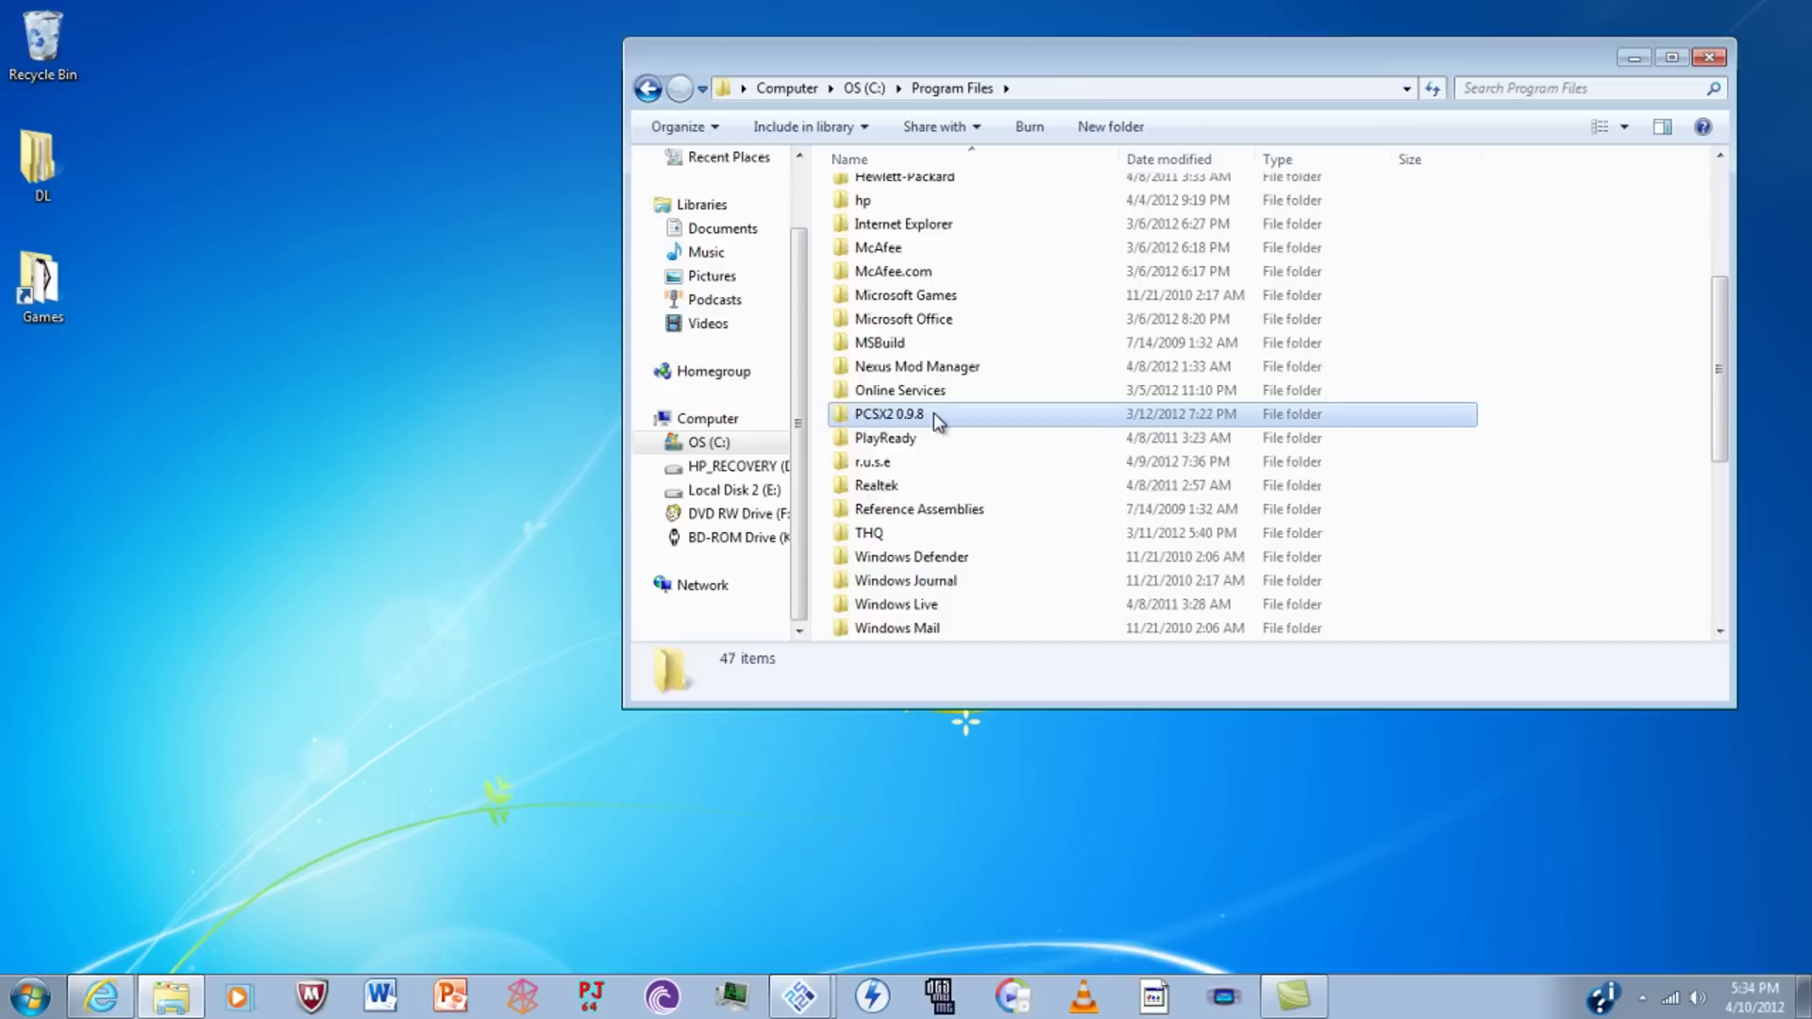
{"action": "double_click", "coordinate": [932, 412]}
{"action": "double_click", "coordinate": [877, 334]}
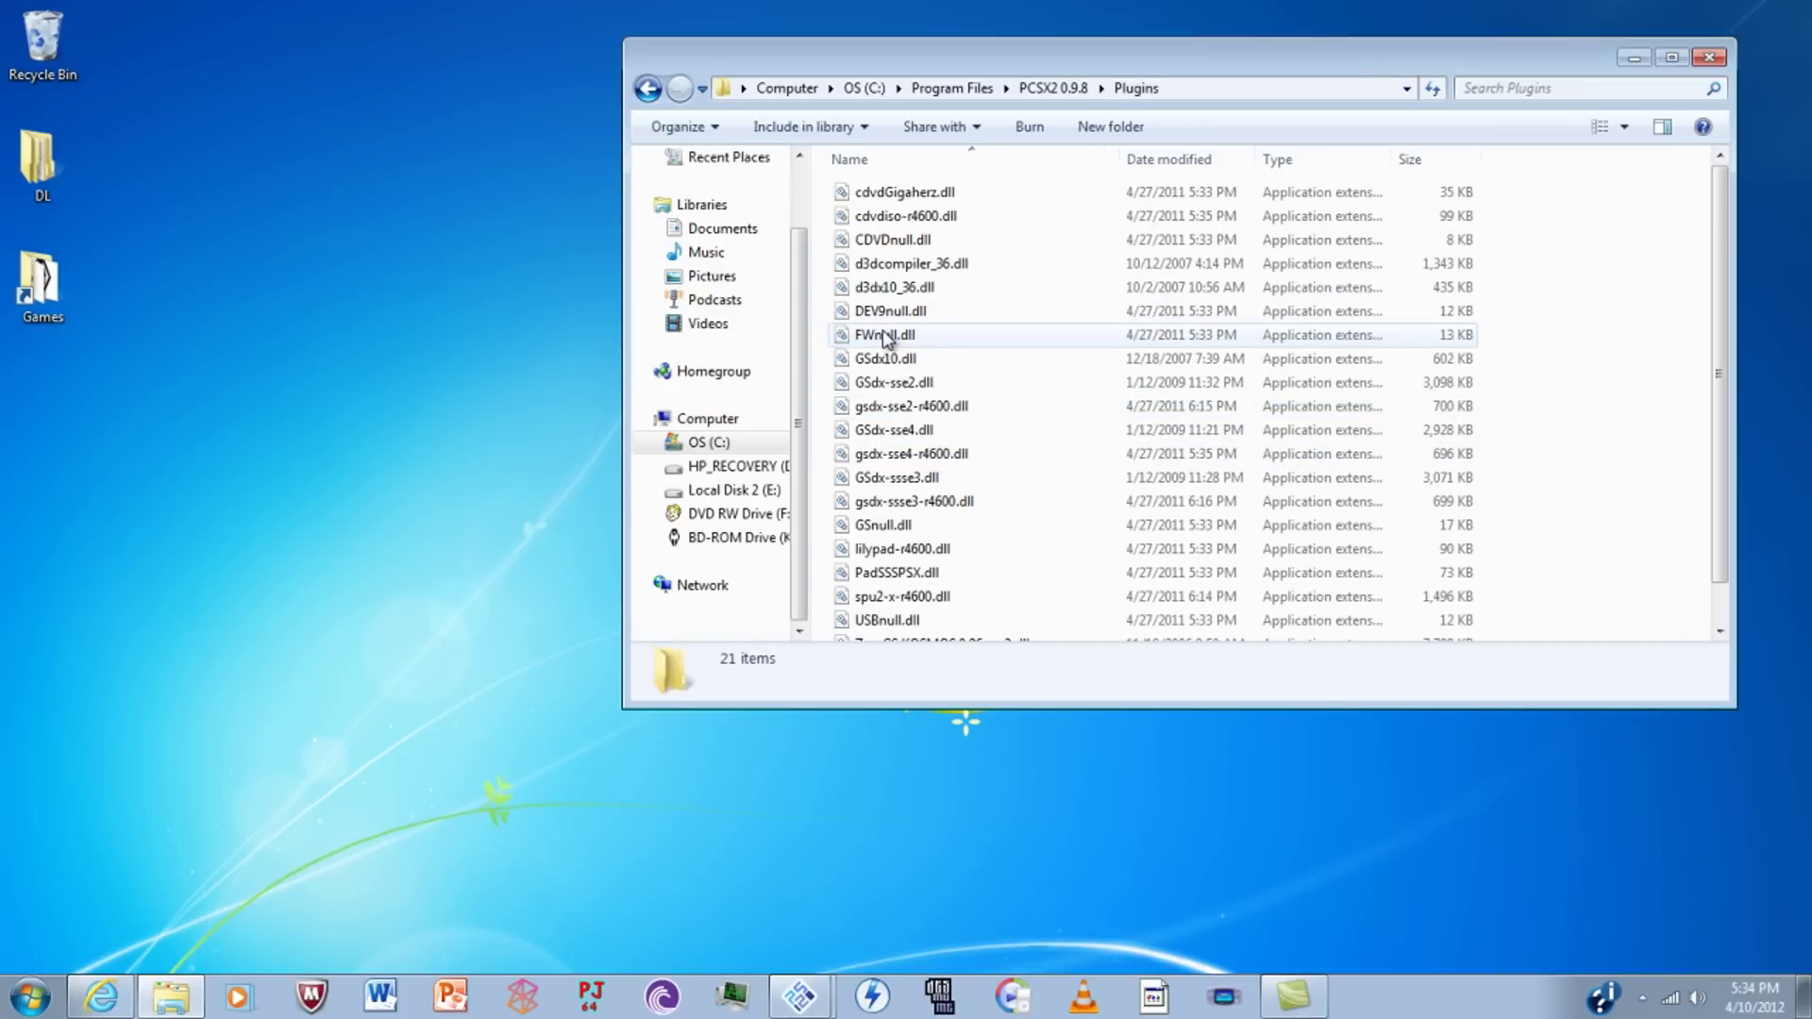
{"action": "scroll", "coordinate": [1691, 358], "scroll_direction": "down", "scroll_amount": 1}
Check the paste option in the Plugins folder, dismiss it without pasting, and close the Explorer window.
{"action": "right_click", "coordinate": [1650, 364]}
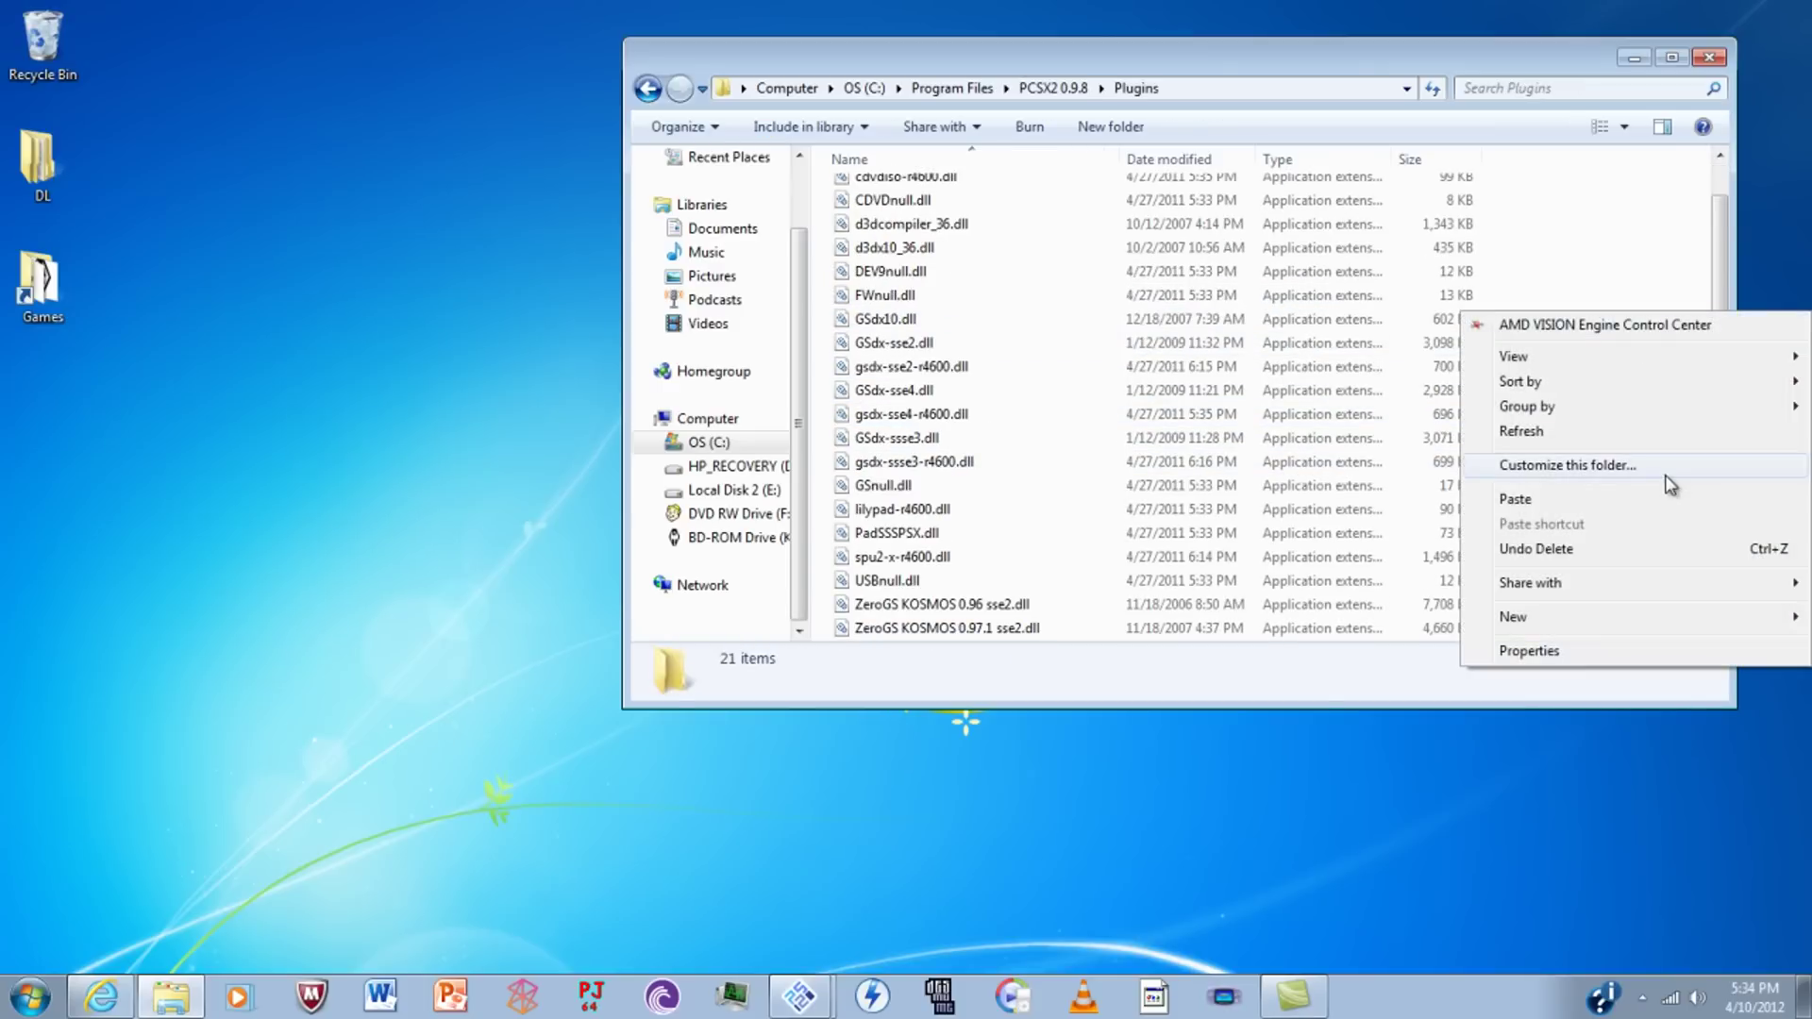
{"action": "left_click", "coordinate": [1623, 175]}
{"action": "scroll", "coordinate": [1486, 268], "scroll_direction": "up", "scroll_amount": 1}
{"action": "scroll", "coordinate": [1486, 269], "scroll_direction": "down", "scroll_amount": 1}
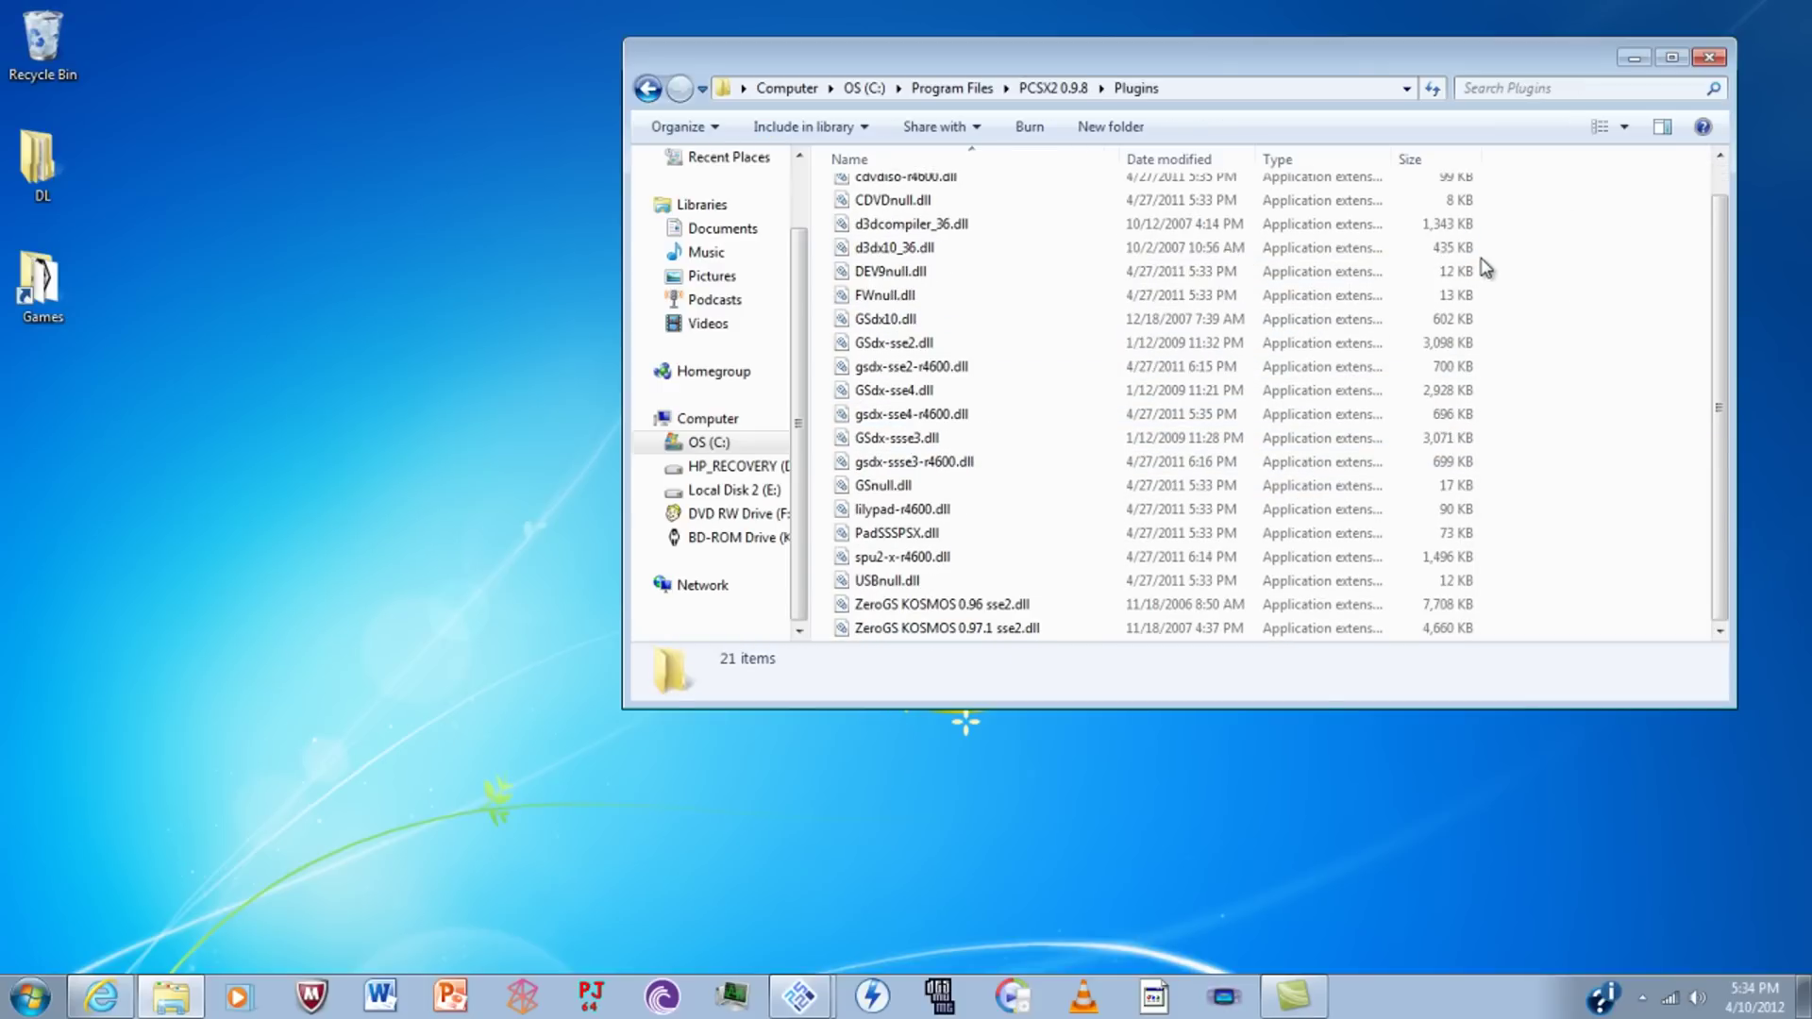
{"action": "left_click", "coordinate": [1708, 59]}
Switch to PCSX2 0.9.8 and open the plugin section of its Plugin/BIOS Selector.
{"action": "mouse_move", "coordinate": [802, 991]}
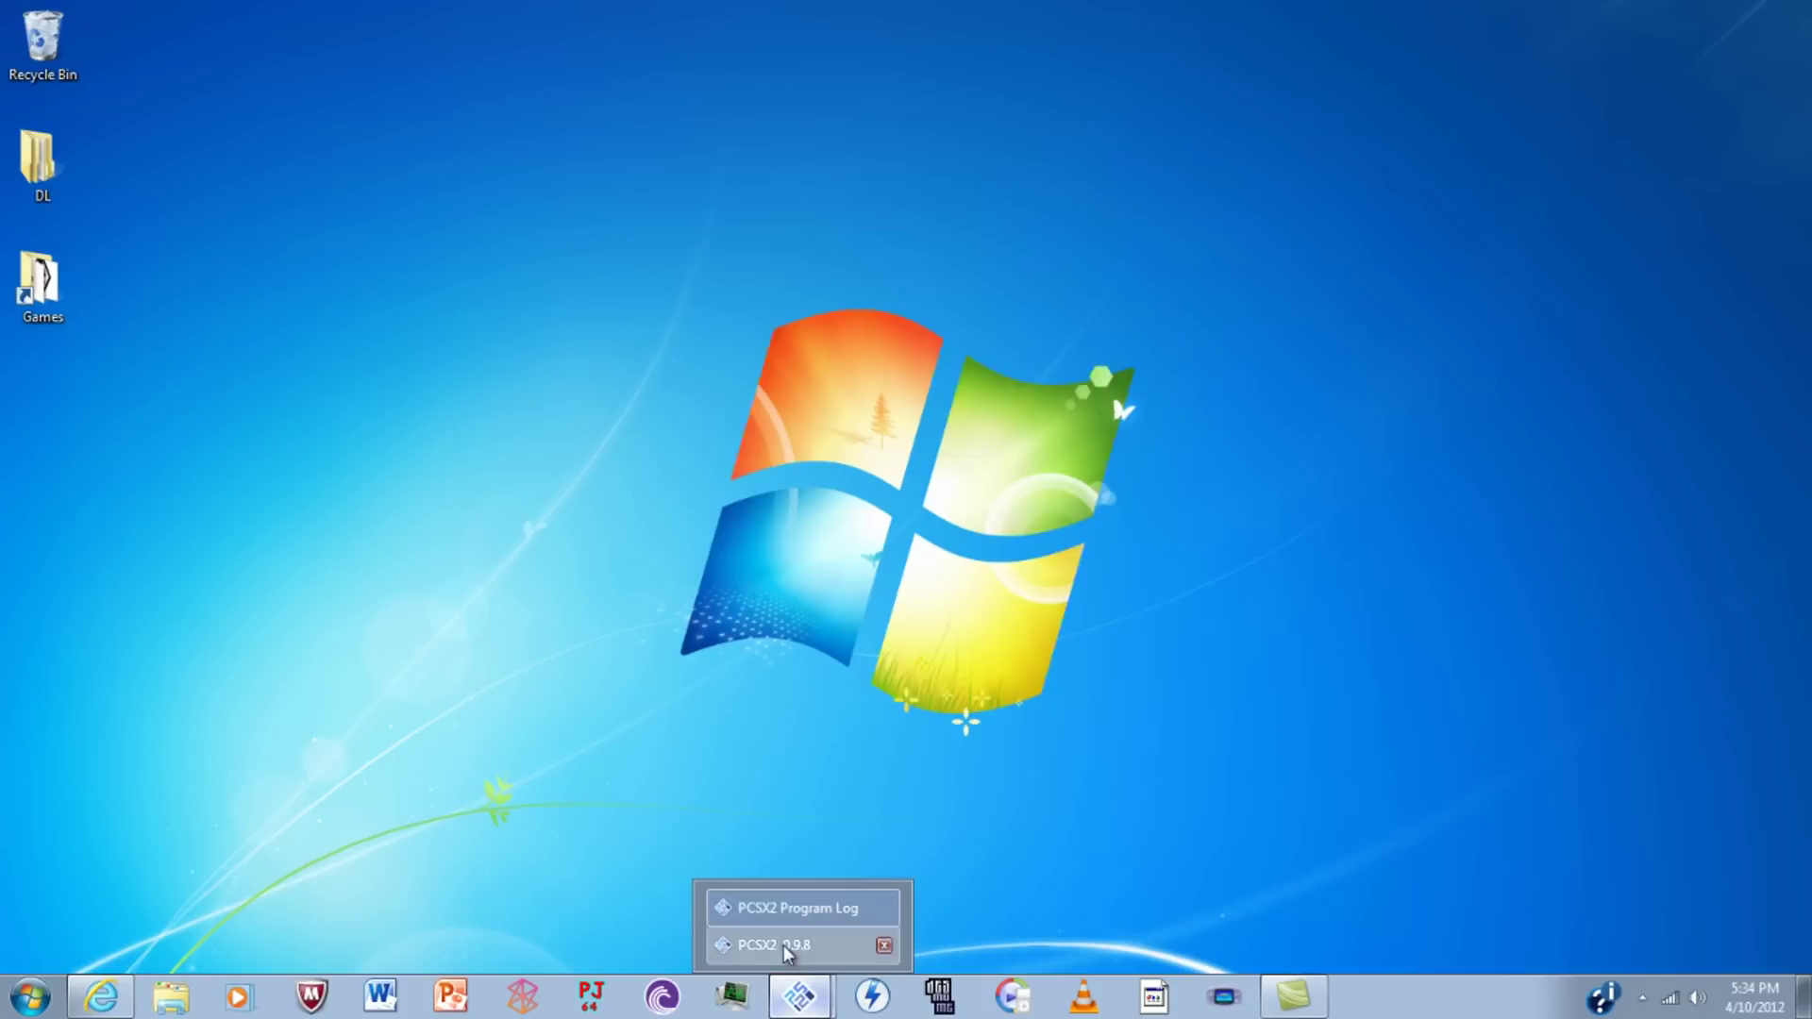
{"action": "left_click", "coordinate": [793, 944]}
{"action": "left_click", "coordinate": [351, 267]}
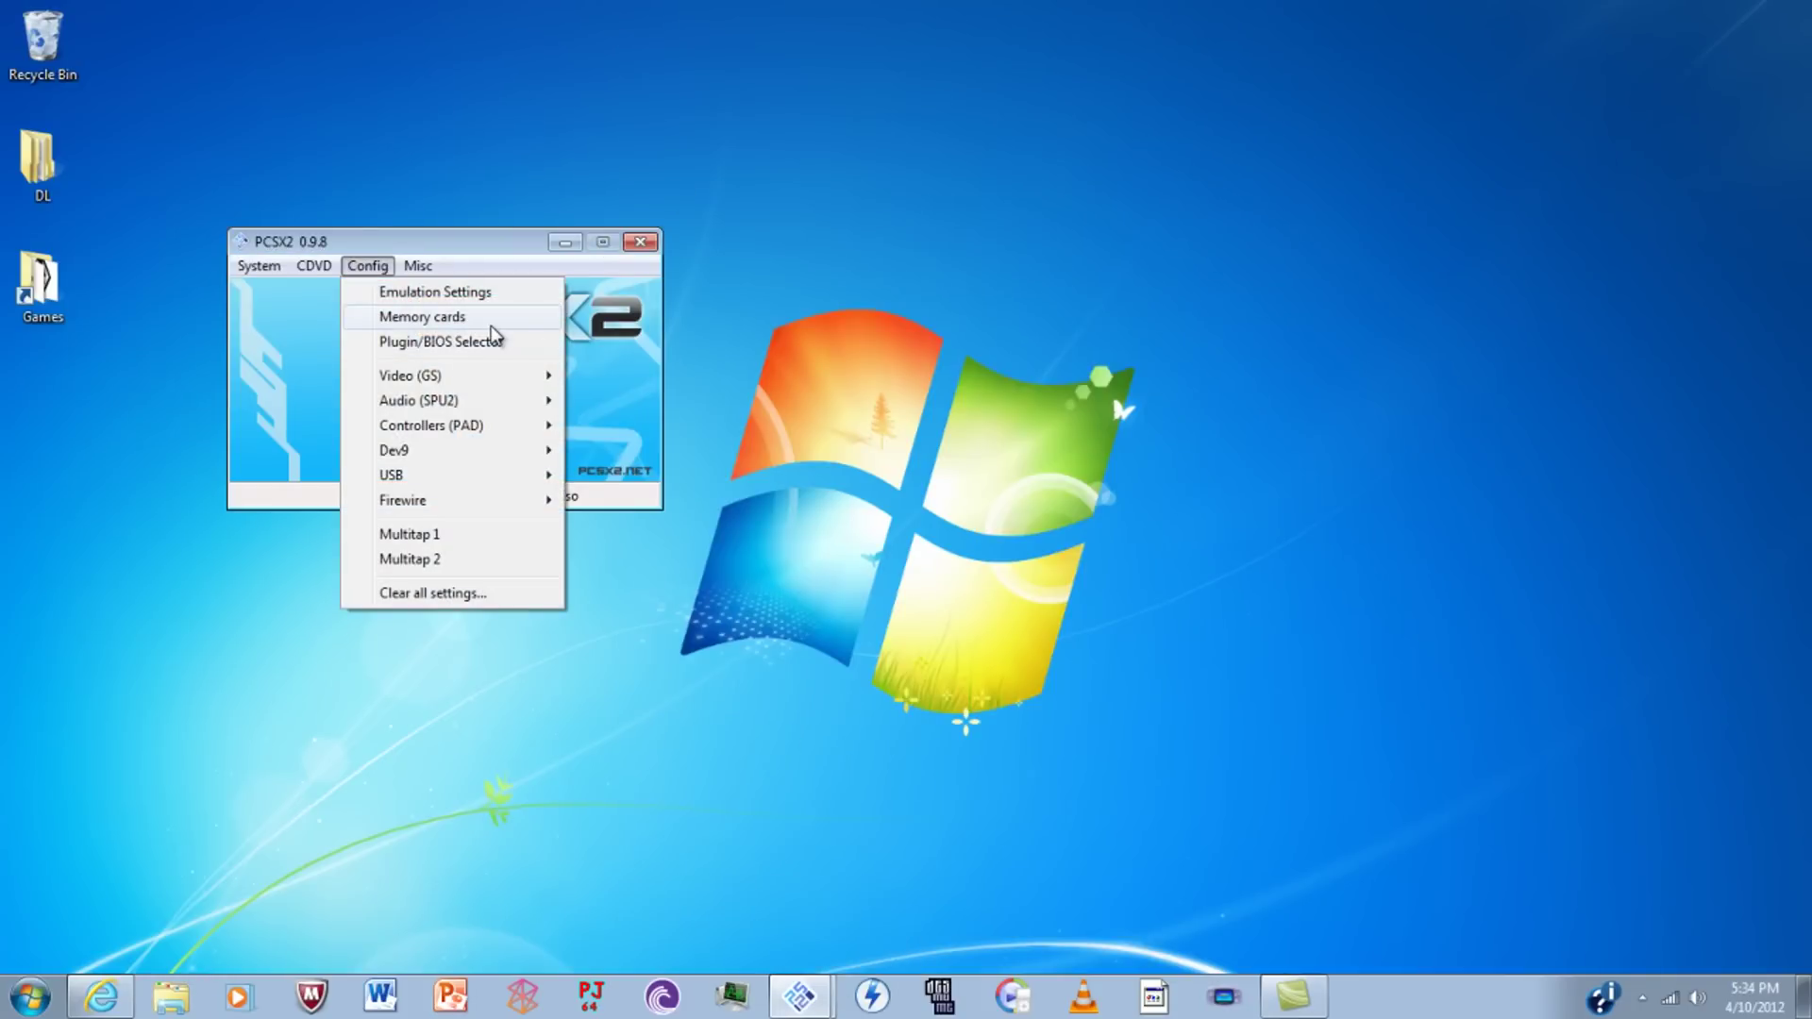
{"action": "left_click", "coordinate": [447, 345]}
{"action": "left_click", "coordinate": [689, 257]}
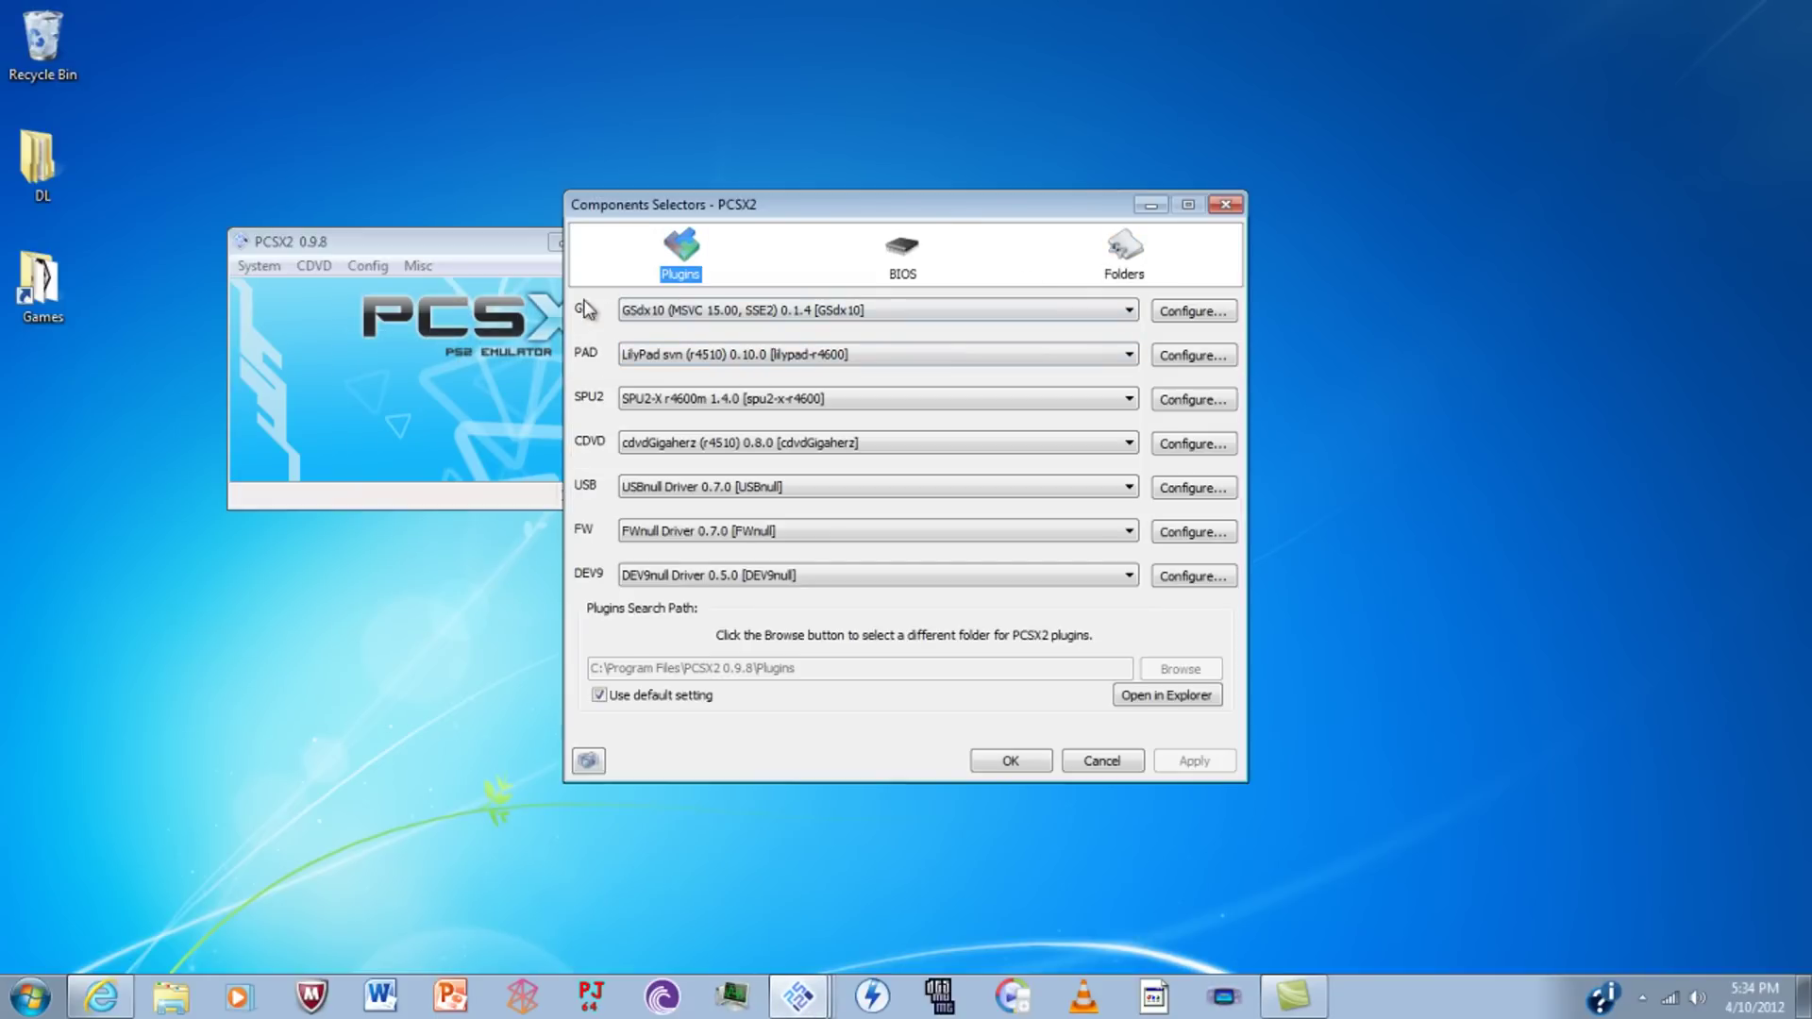
Select GSdx10 (MSVC 15.00, SSE2) 0.1.4 as the GS plugin.
{"action": "left_click", "coordinate": [795, 314]}
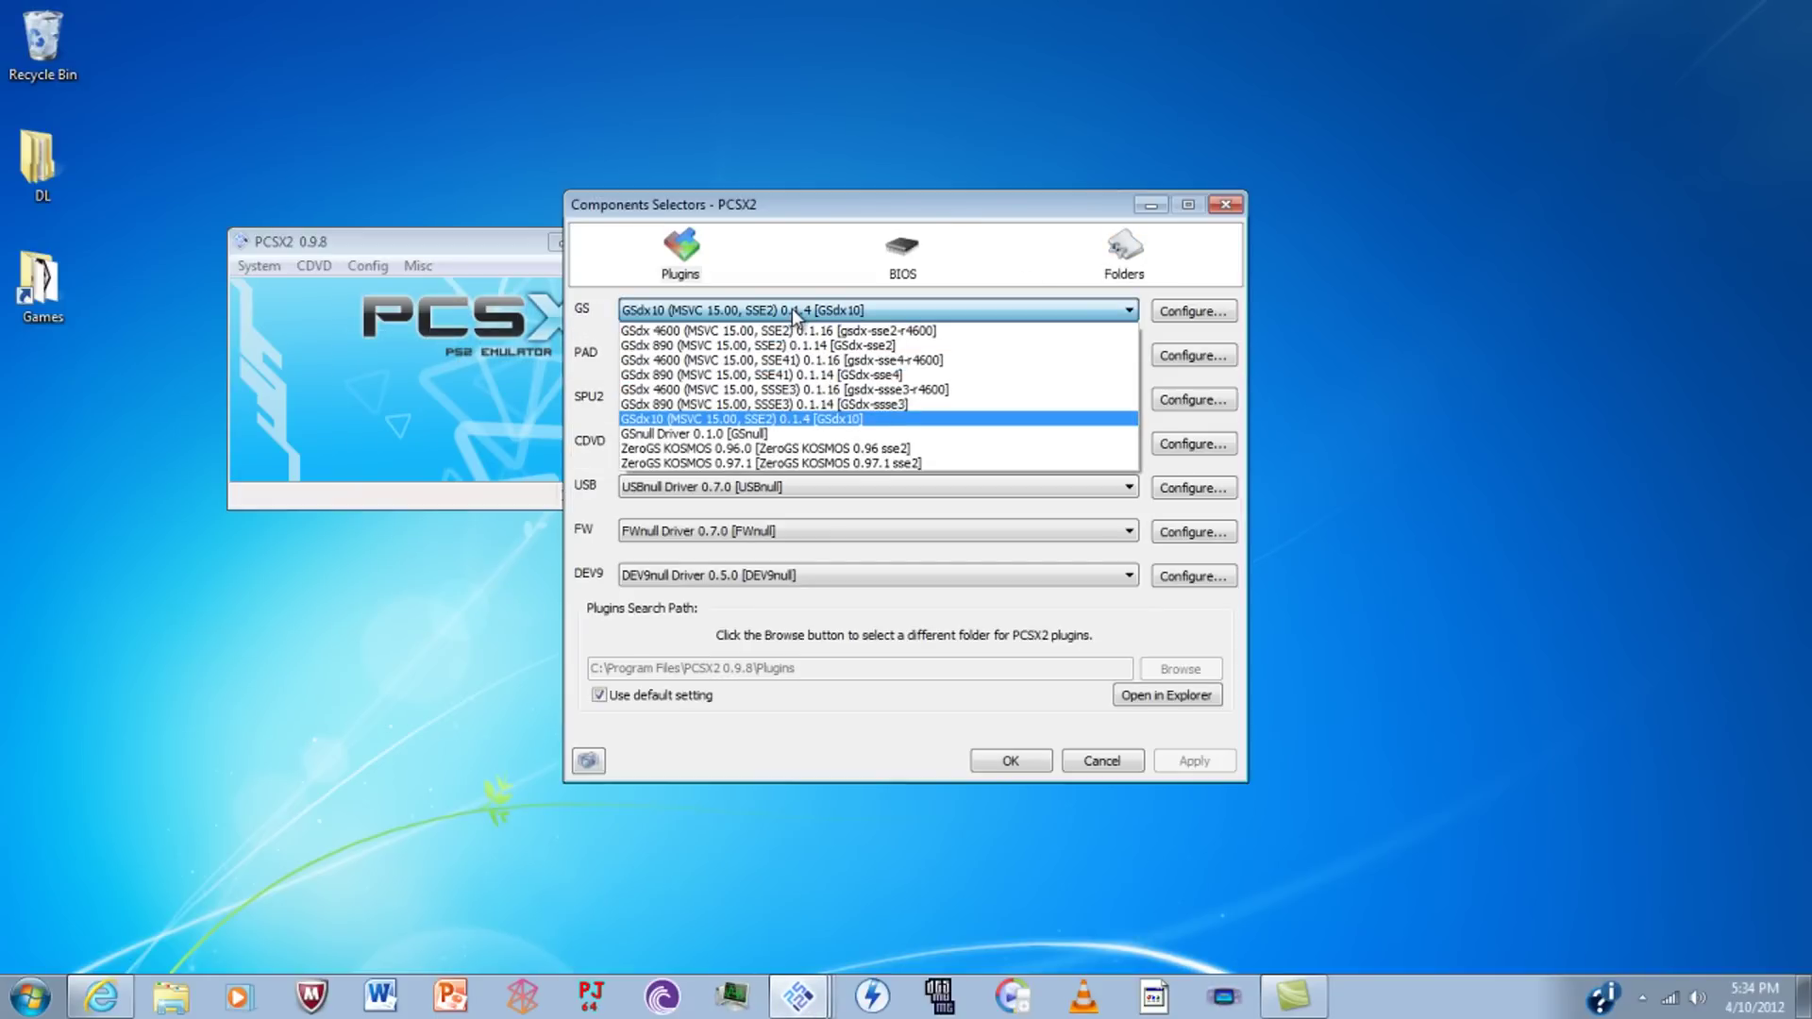
{"action": "left_click", "coordinate": [802, 419]}
{"action": "left_click", "coordinate": [740, 315]}
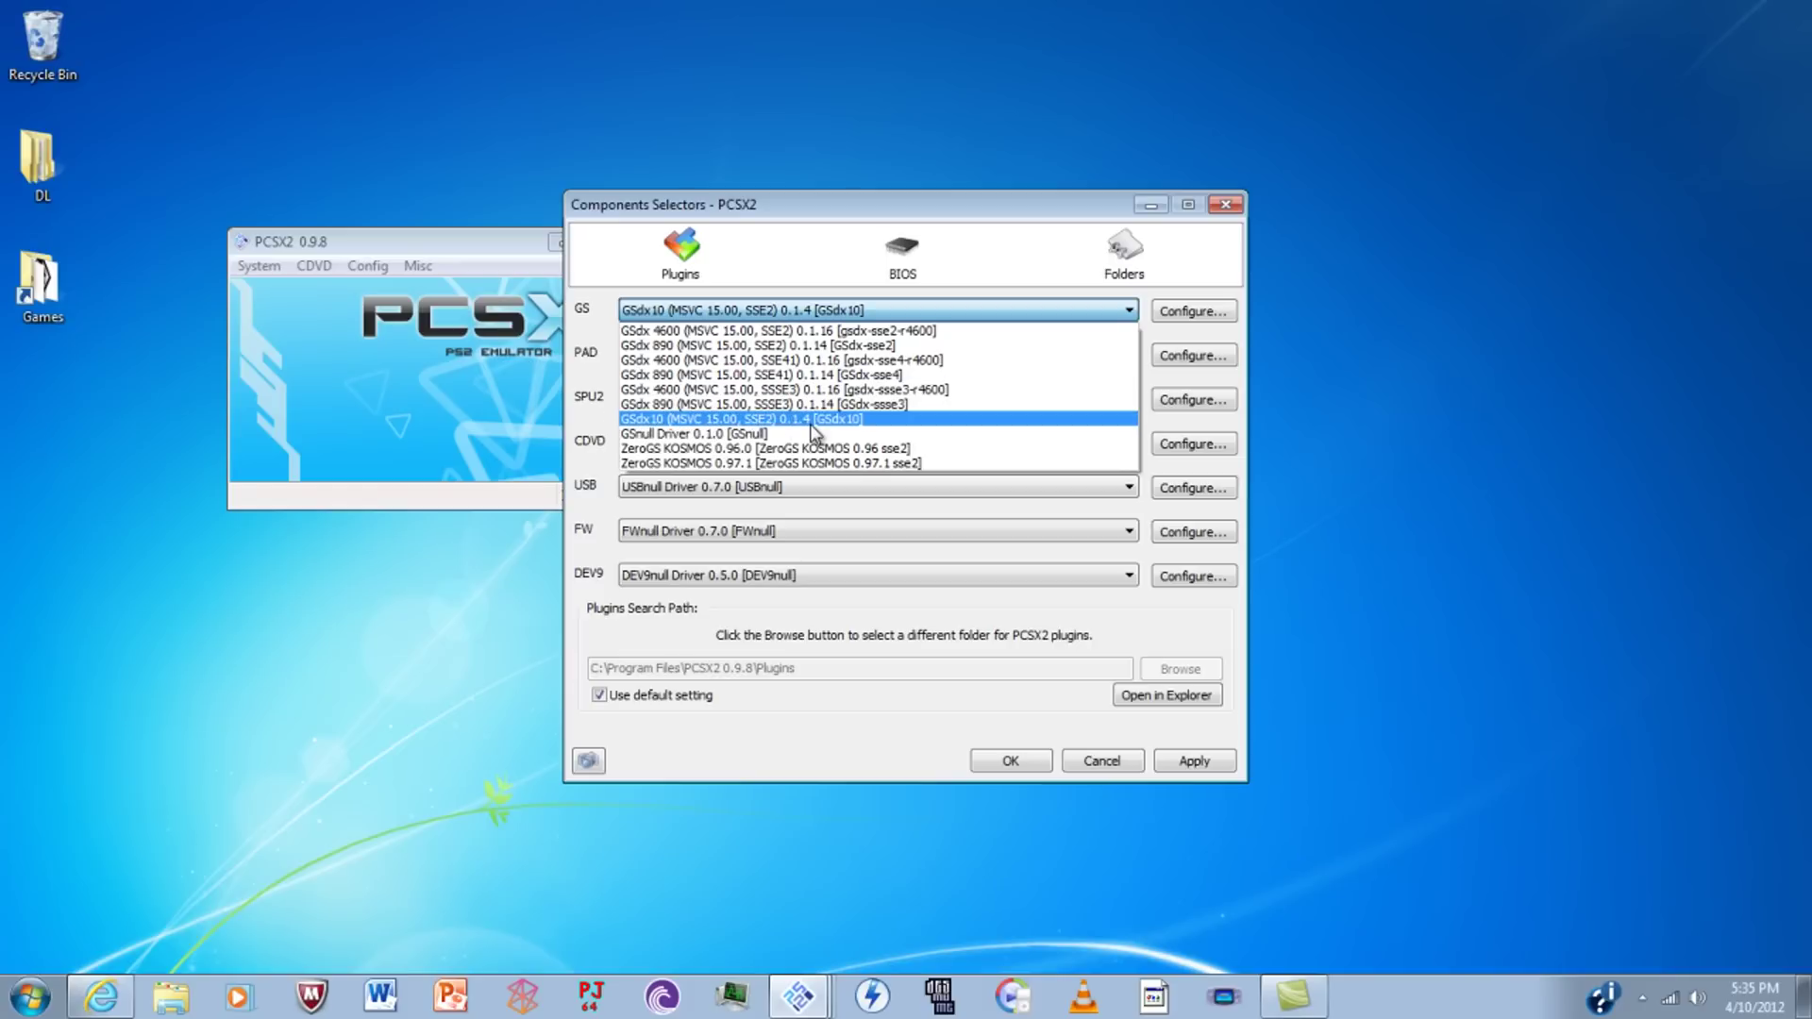
{"action": "left_click", "coordinate": [810, 423]}
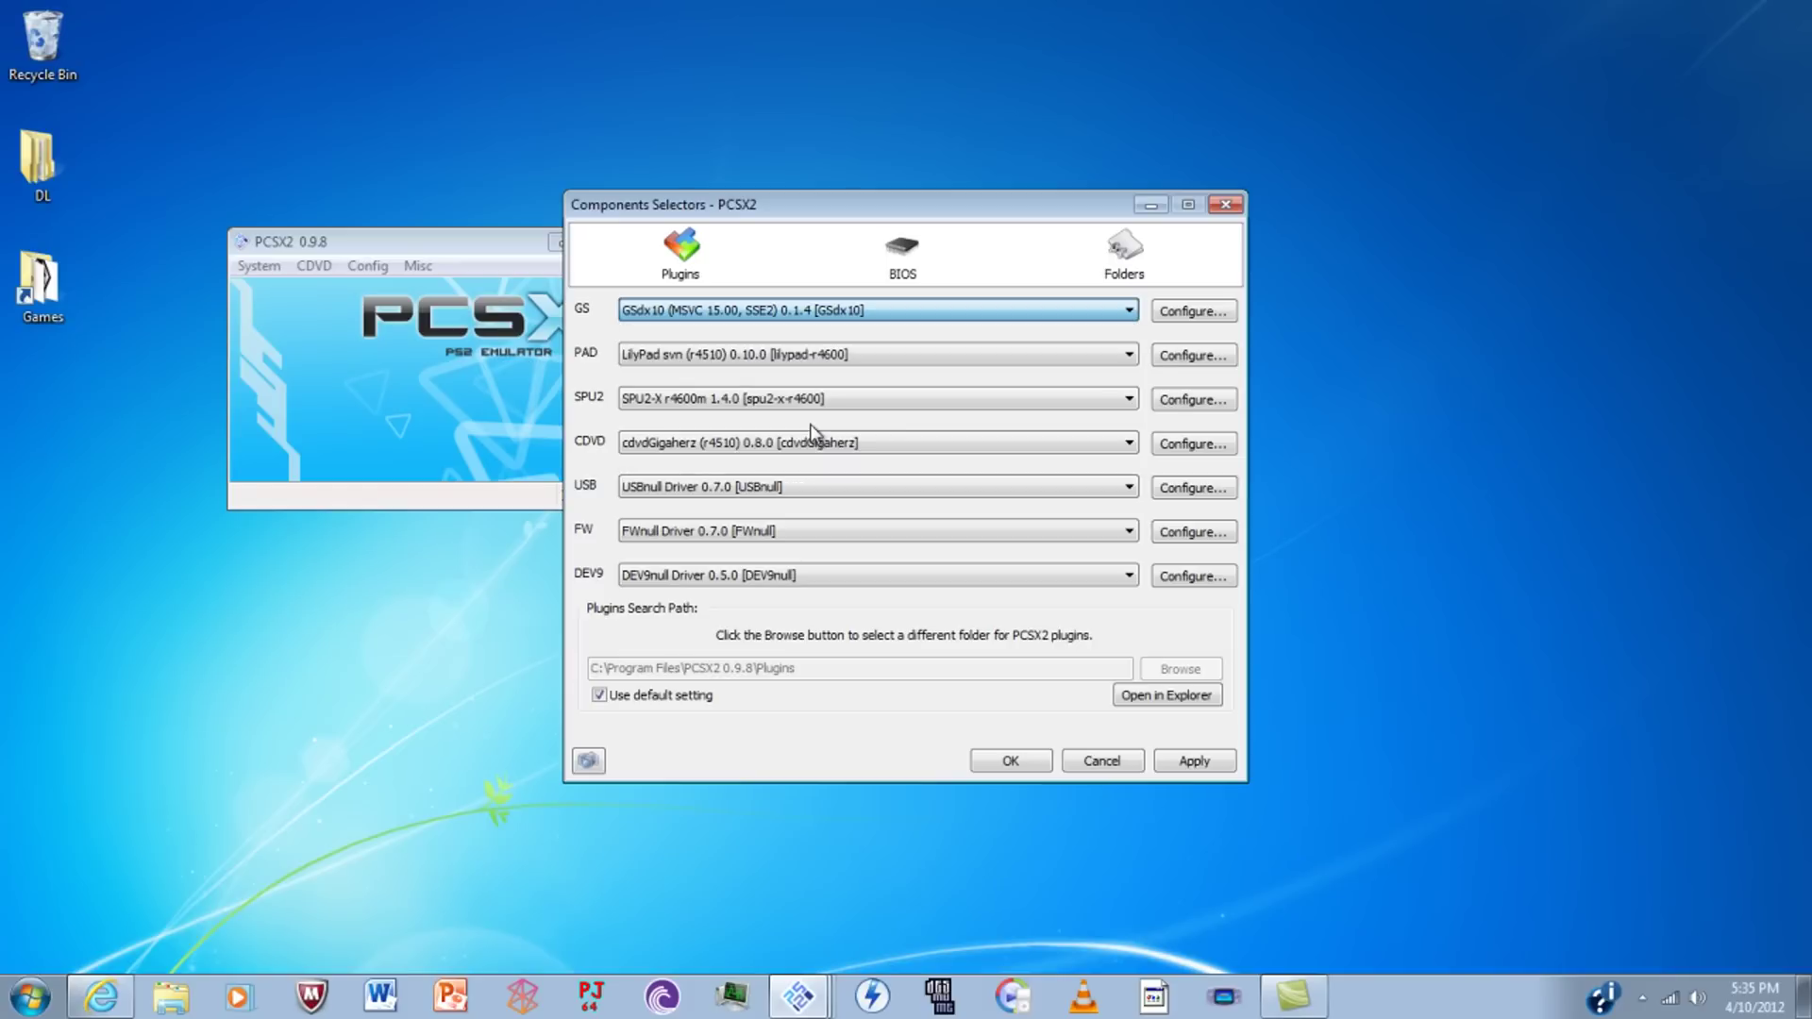
{"action": "left_click", "coordinate": [768, 313]}
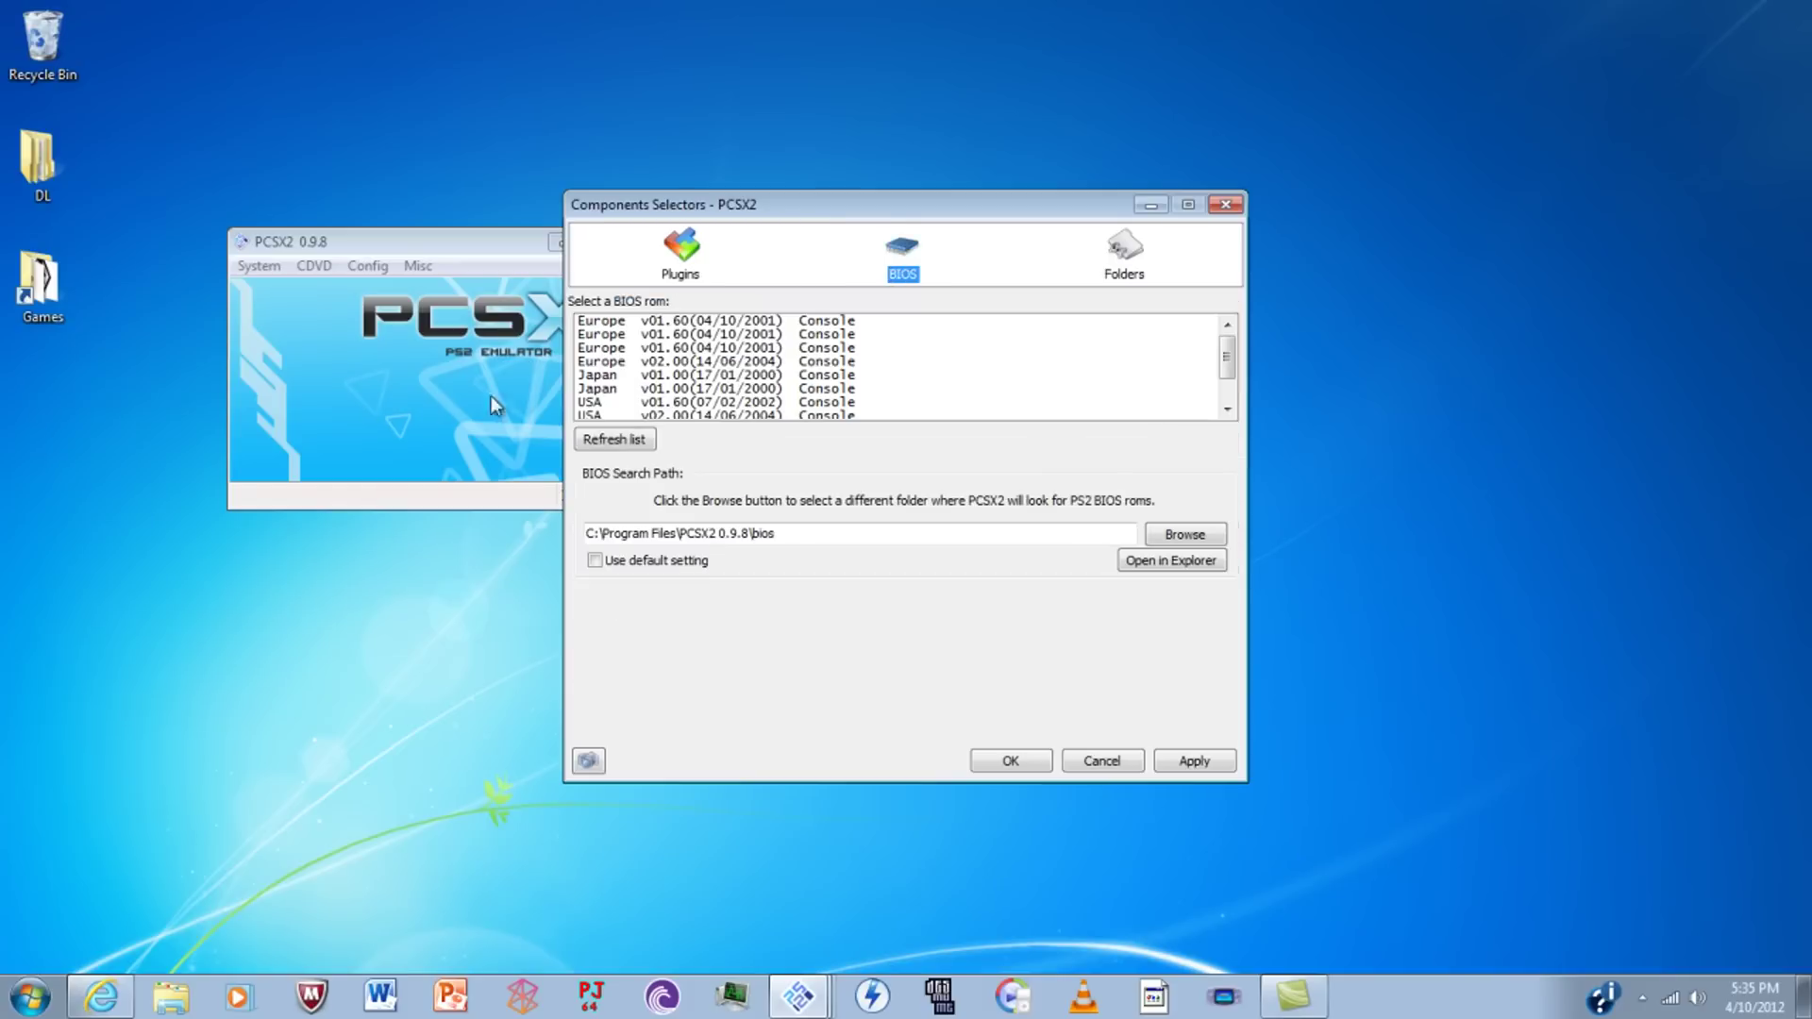
Review the BIOS rom list through the USA v02.20 entry and the folder settings, and close the Components Selectors dialog.
{"action": "scroll", "coordinate": [1226, 378], "scroll_direction": "down", "scroll_amount": 3}
{"action": "left_click", "coordinate": [1215, 403]}
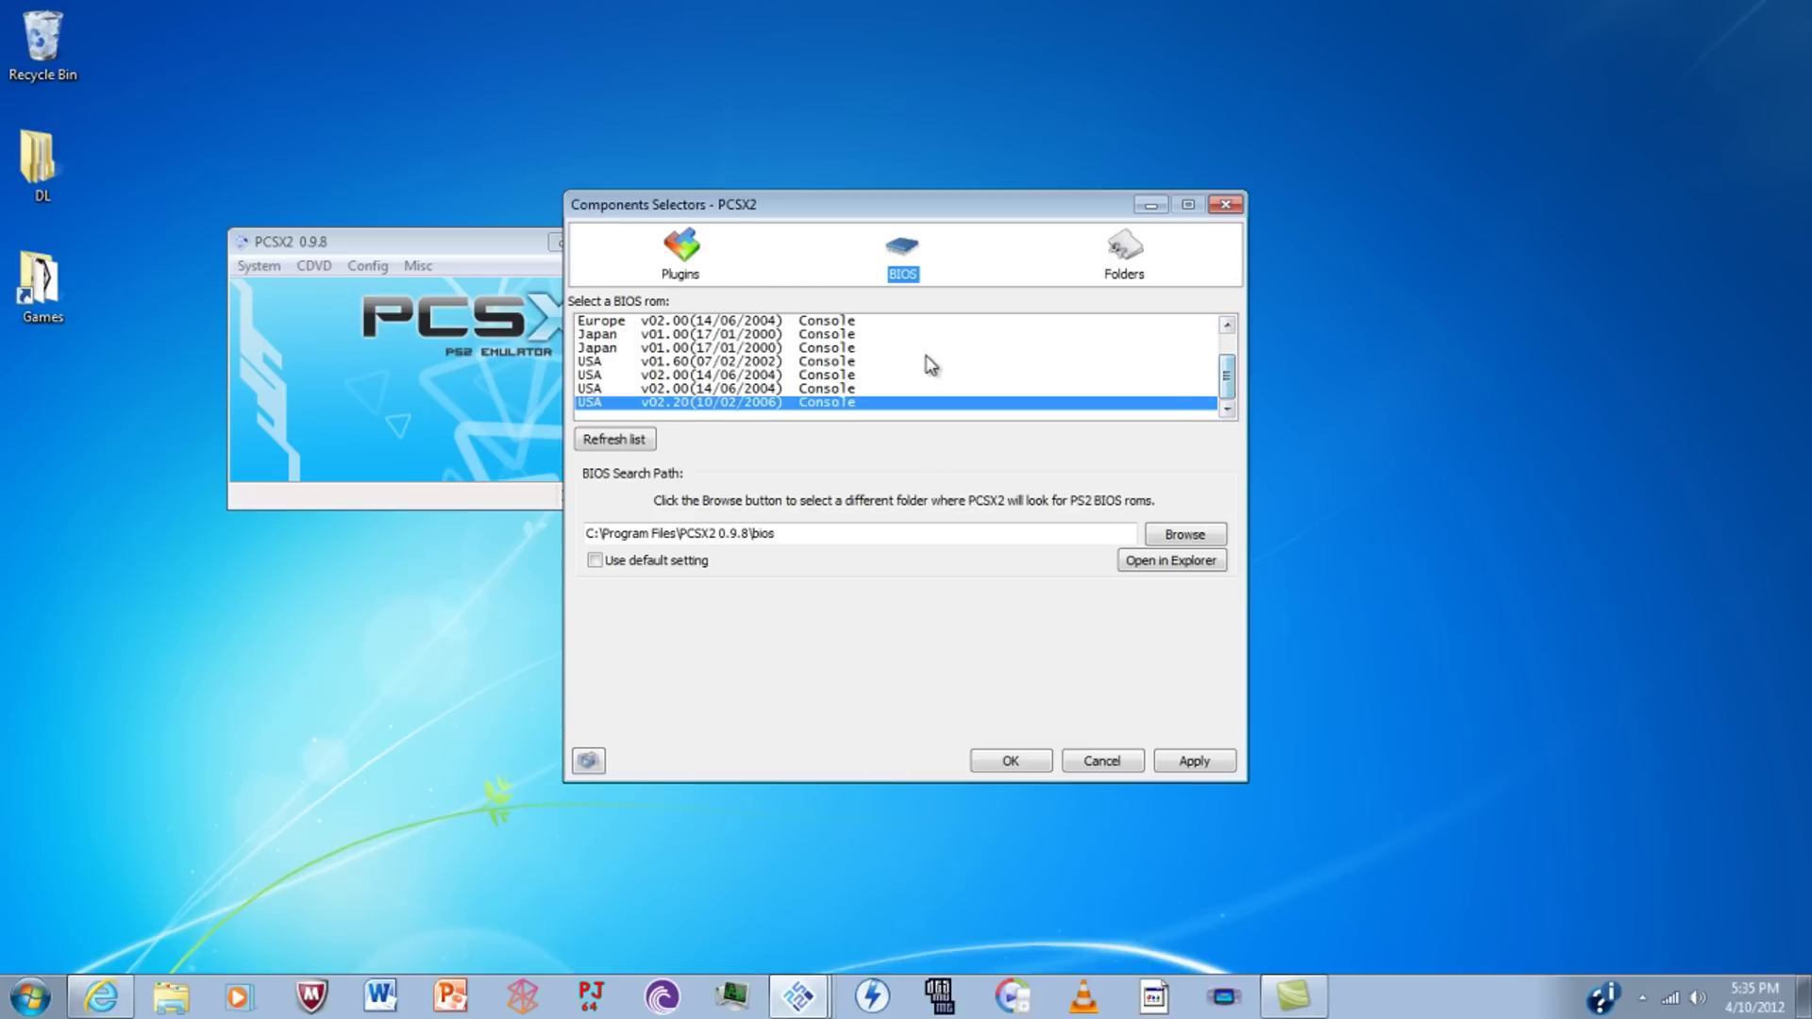
{"action": "left_click", "coordinate": [1121, 251]}
{"action": "left_click", "coordinate": [1137, 764]}
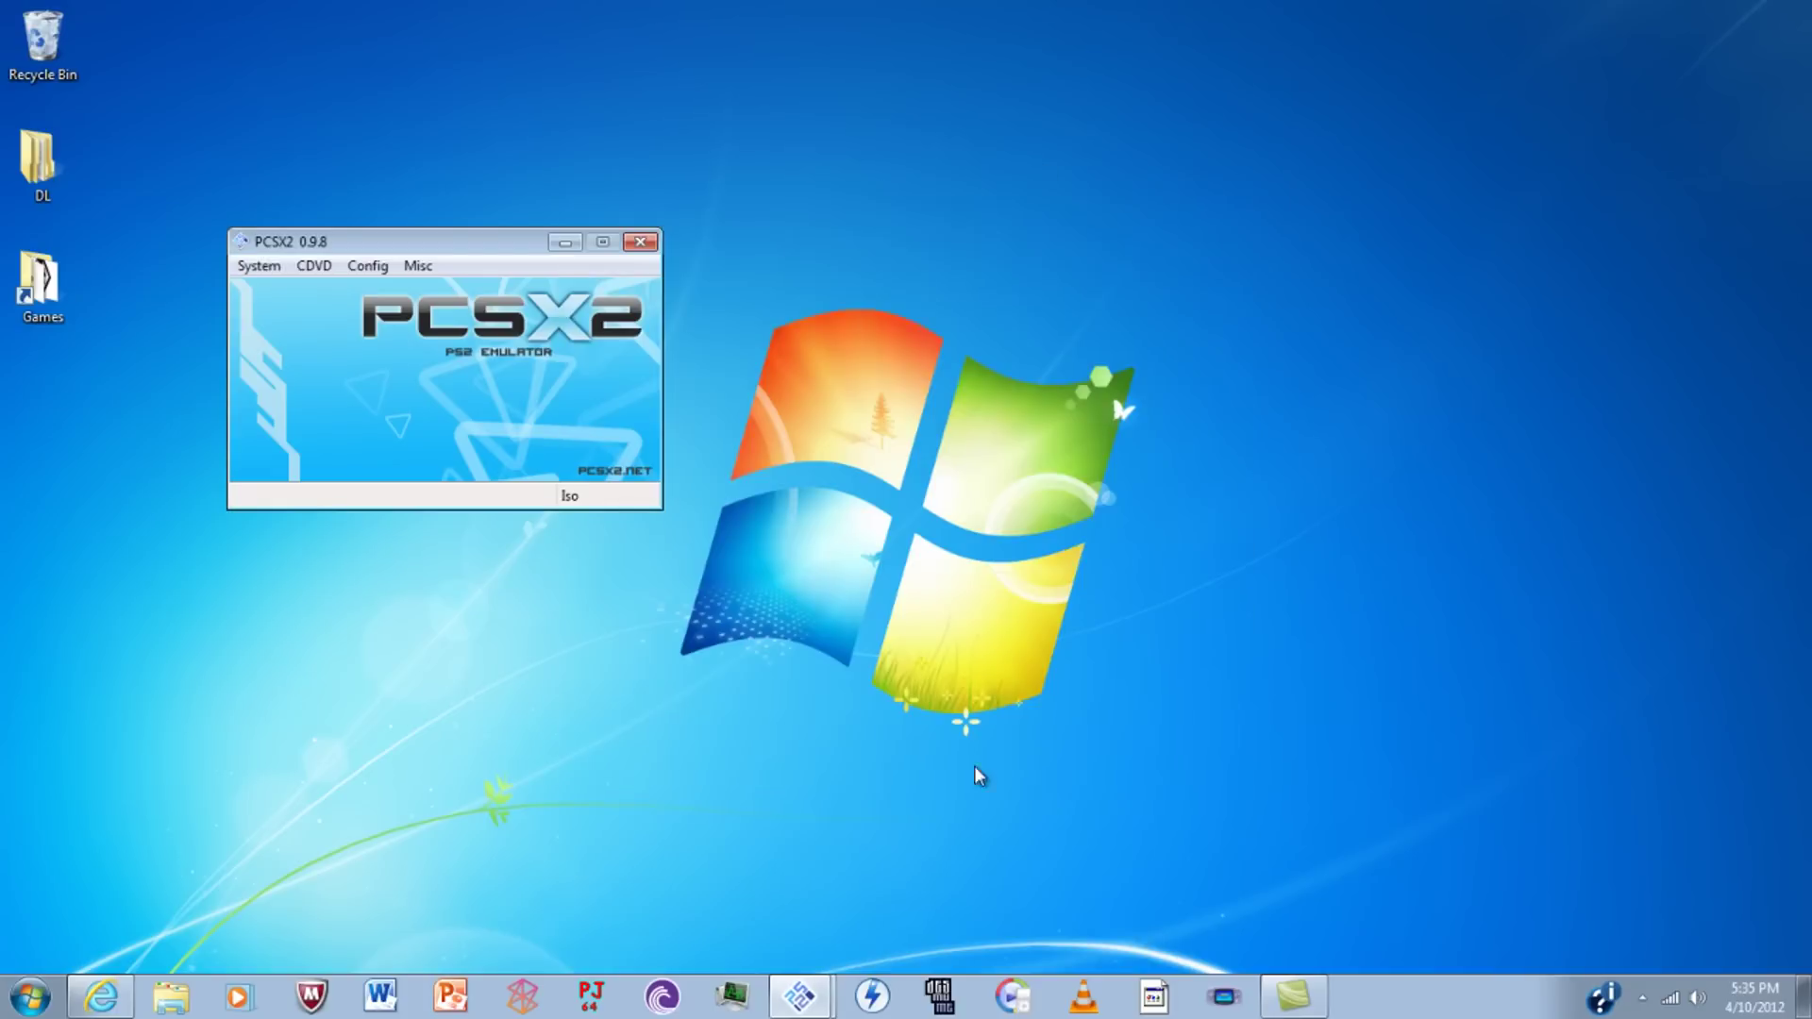
Fast boot the DragonBall Z - Budokai 3 (USA) ISO and enlarge the game window.
{"action": "left_click", "coordinate": [313, 265]}
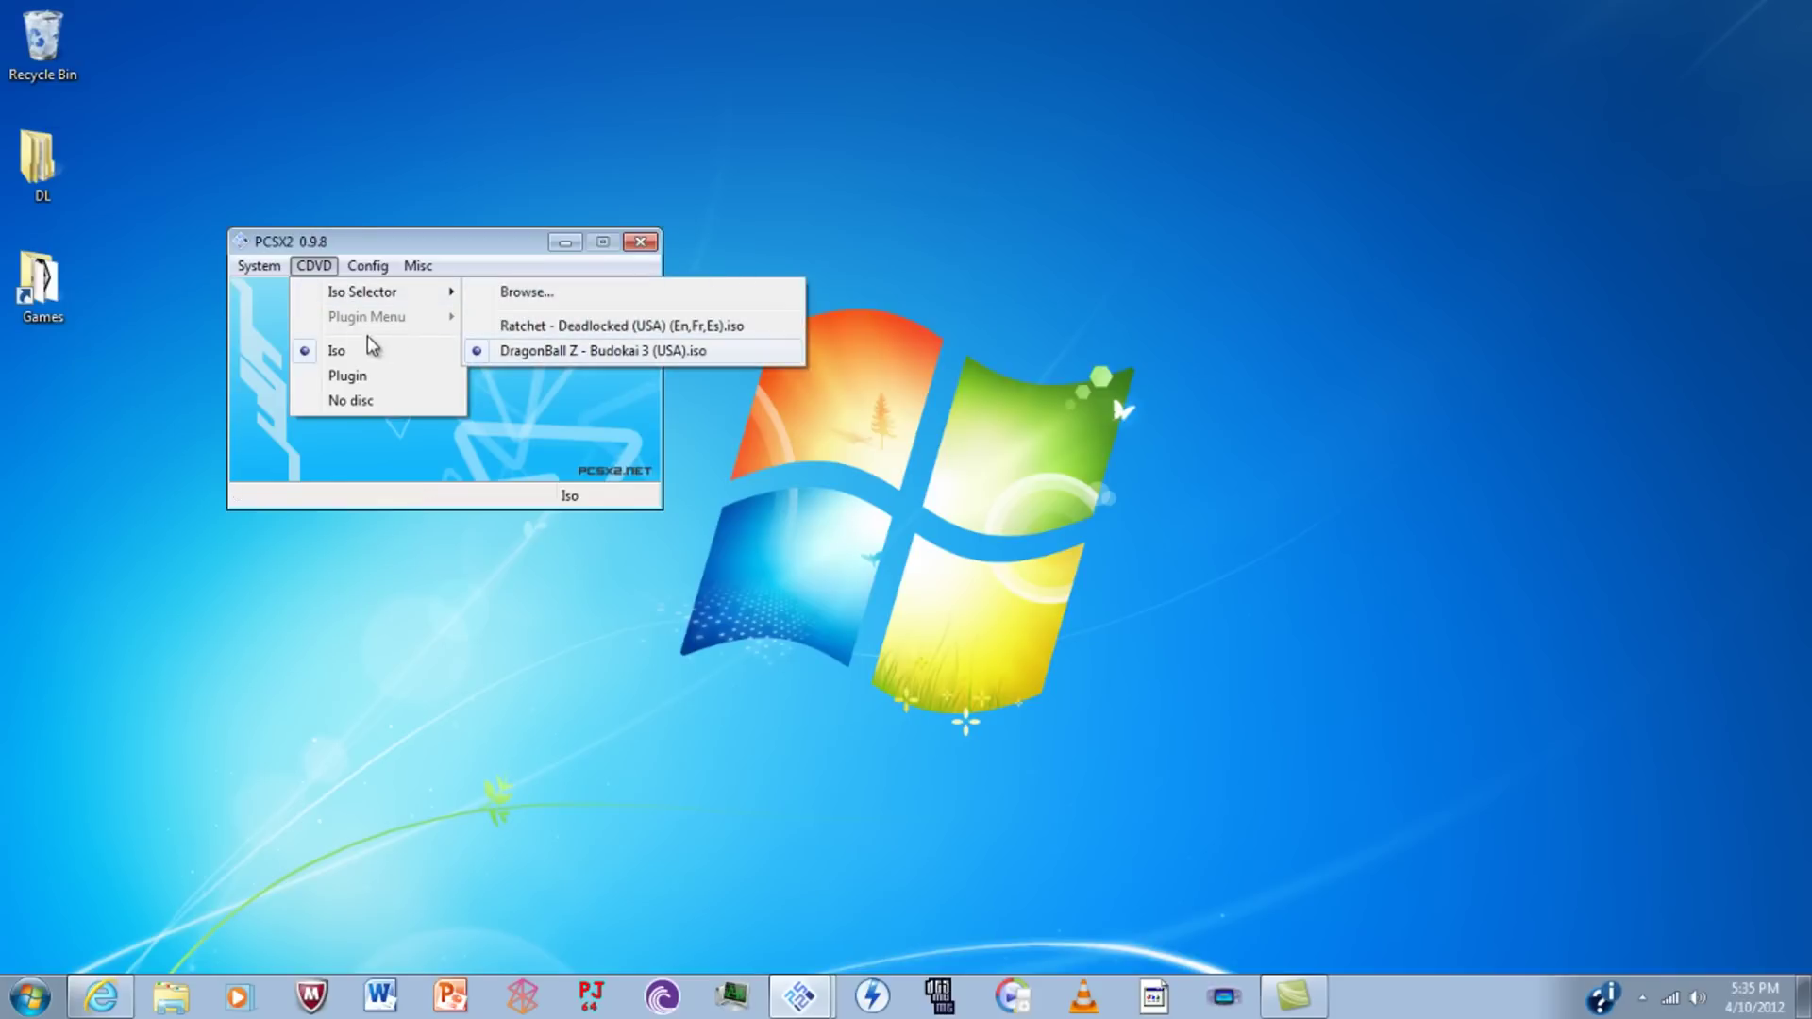
{"action": "mouse_move", "coordinate": [264, 269]}
{"action": "left_click", "coordinate": [287, 321]}
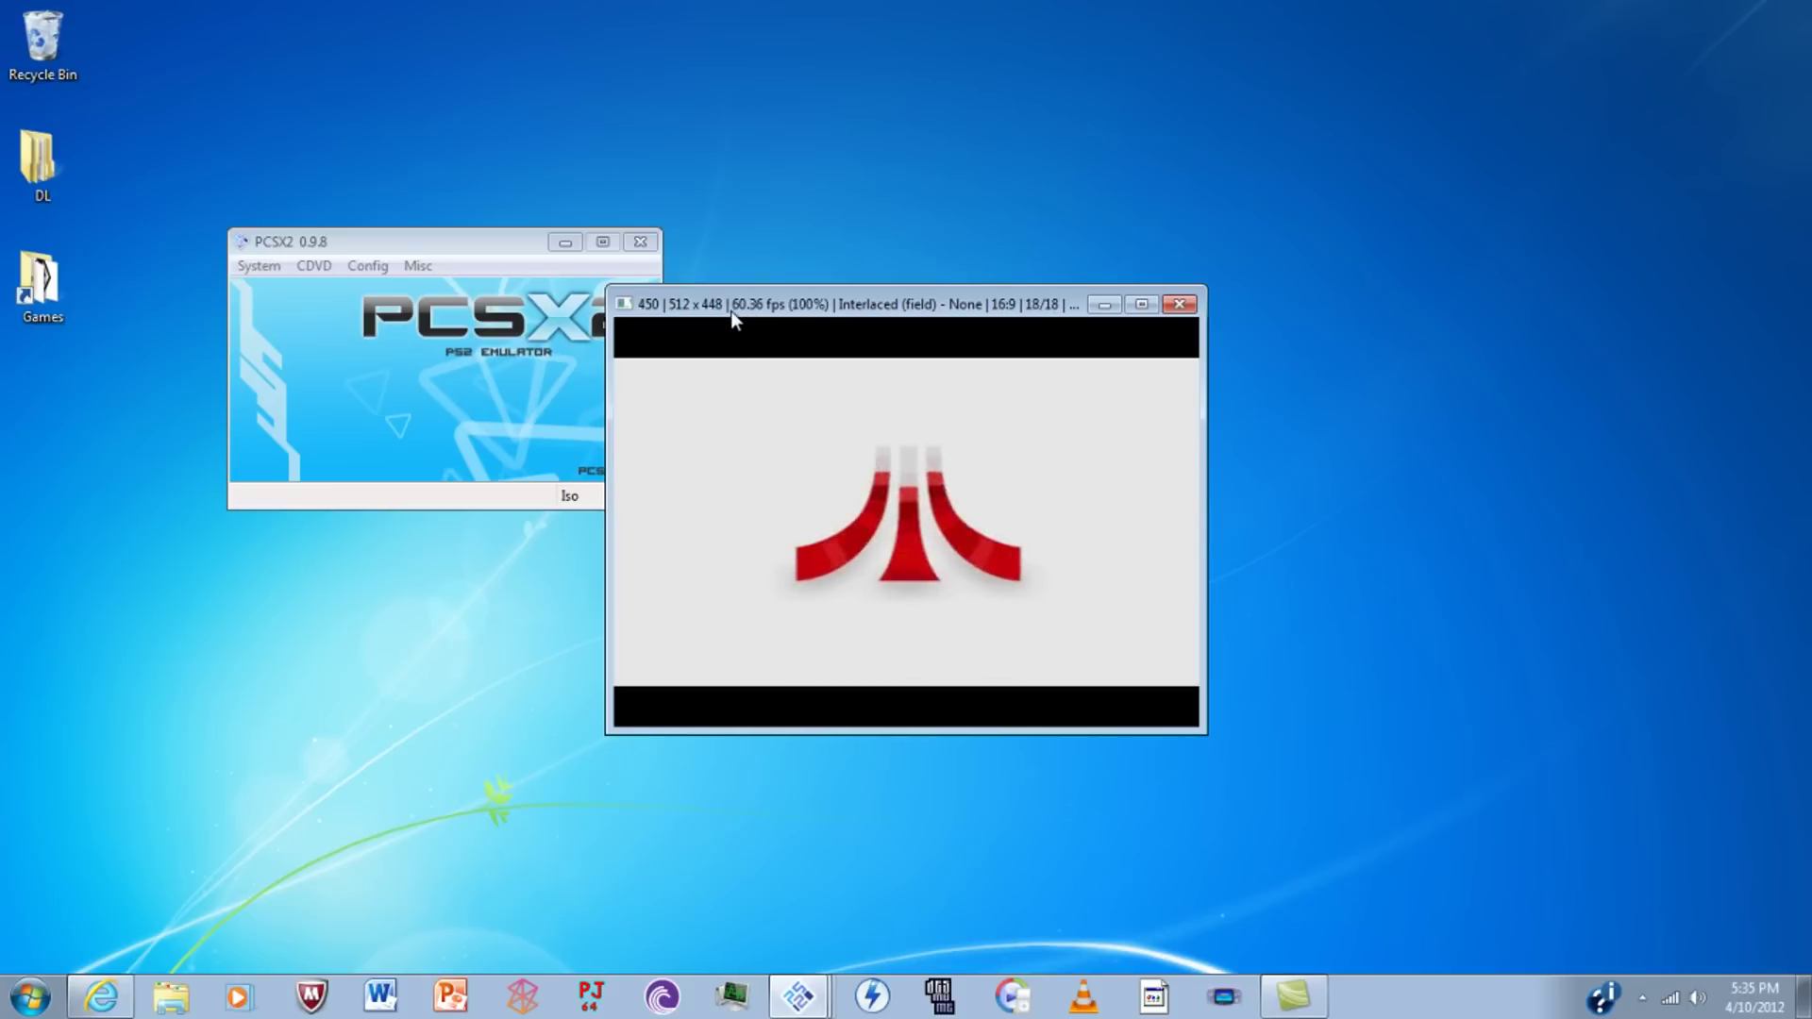
{"action": "left_click_drag", "start_coordinate": [1206, 733], "coordinate": [1438, 794]}
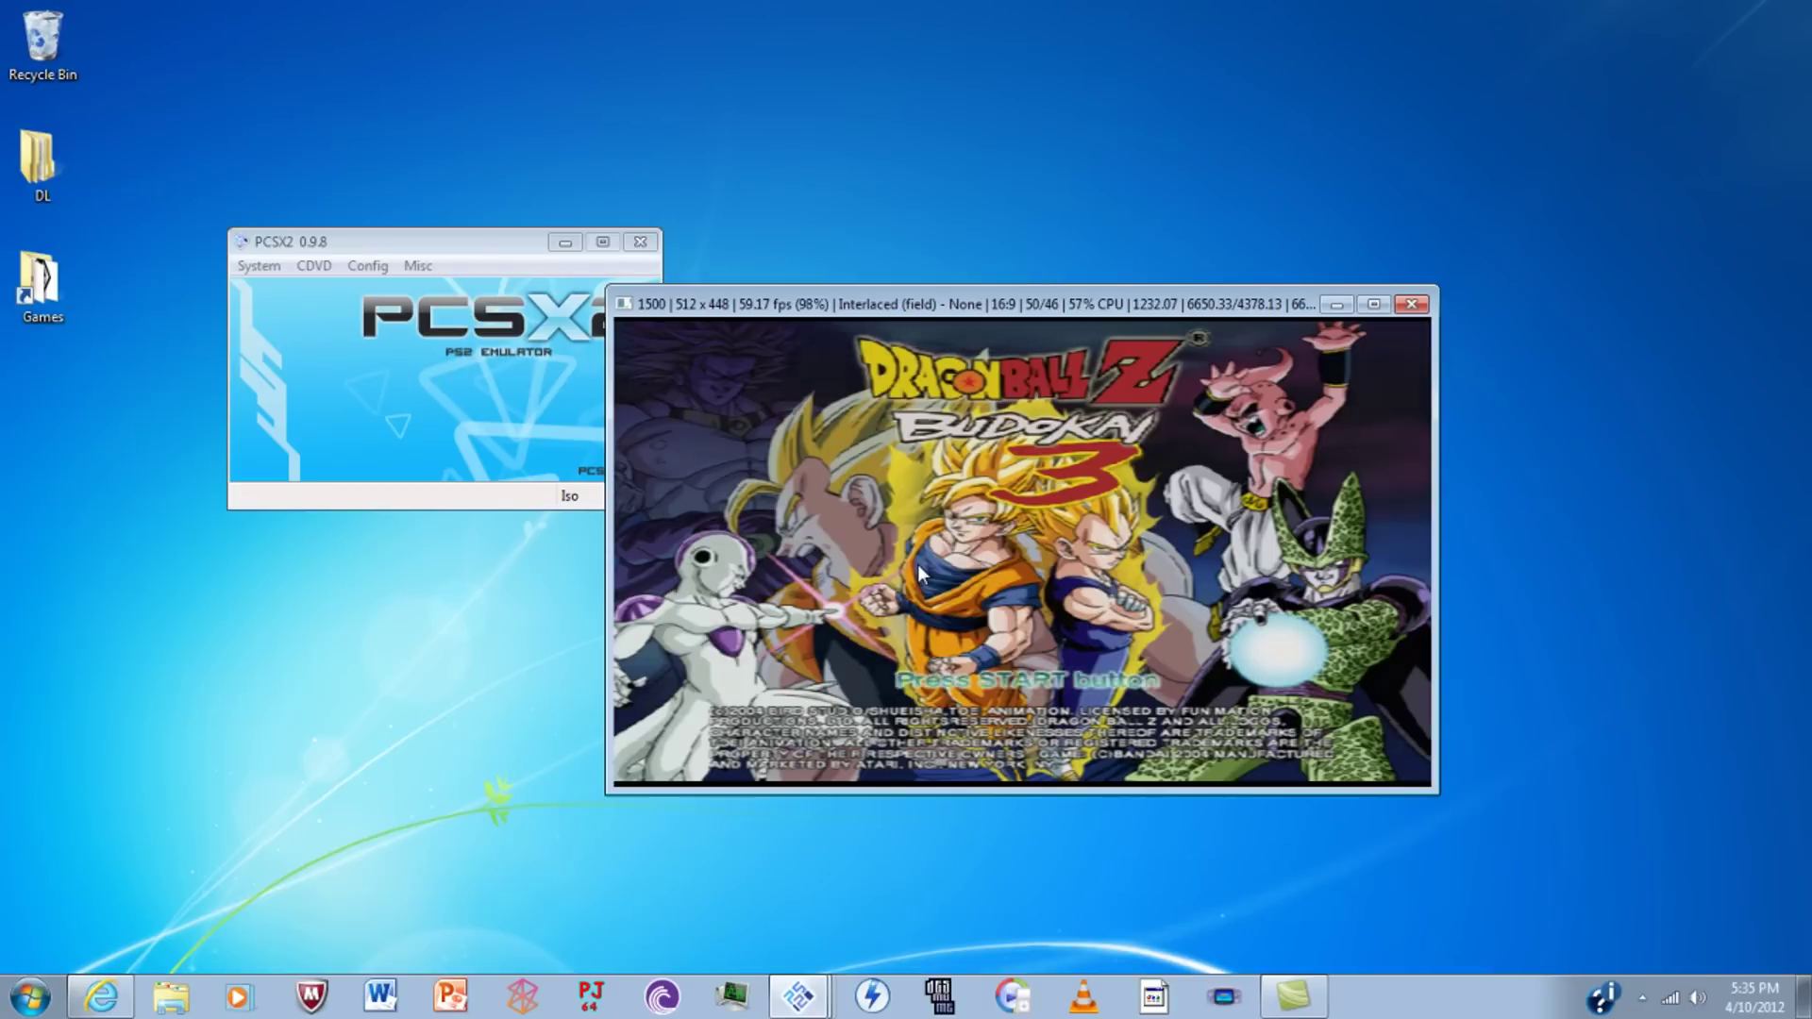
Choose Load Game in the game's start menu to try loading a save, and close the game window.
{"action": "key", "text": "Down"}
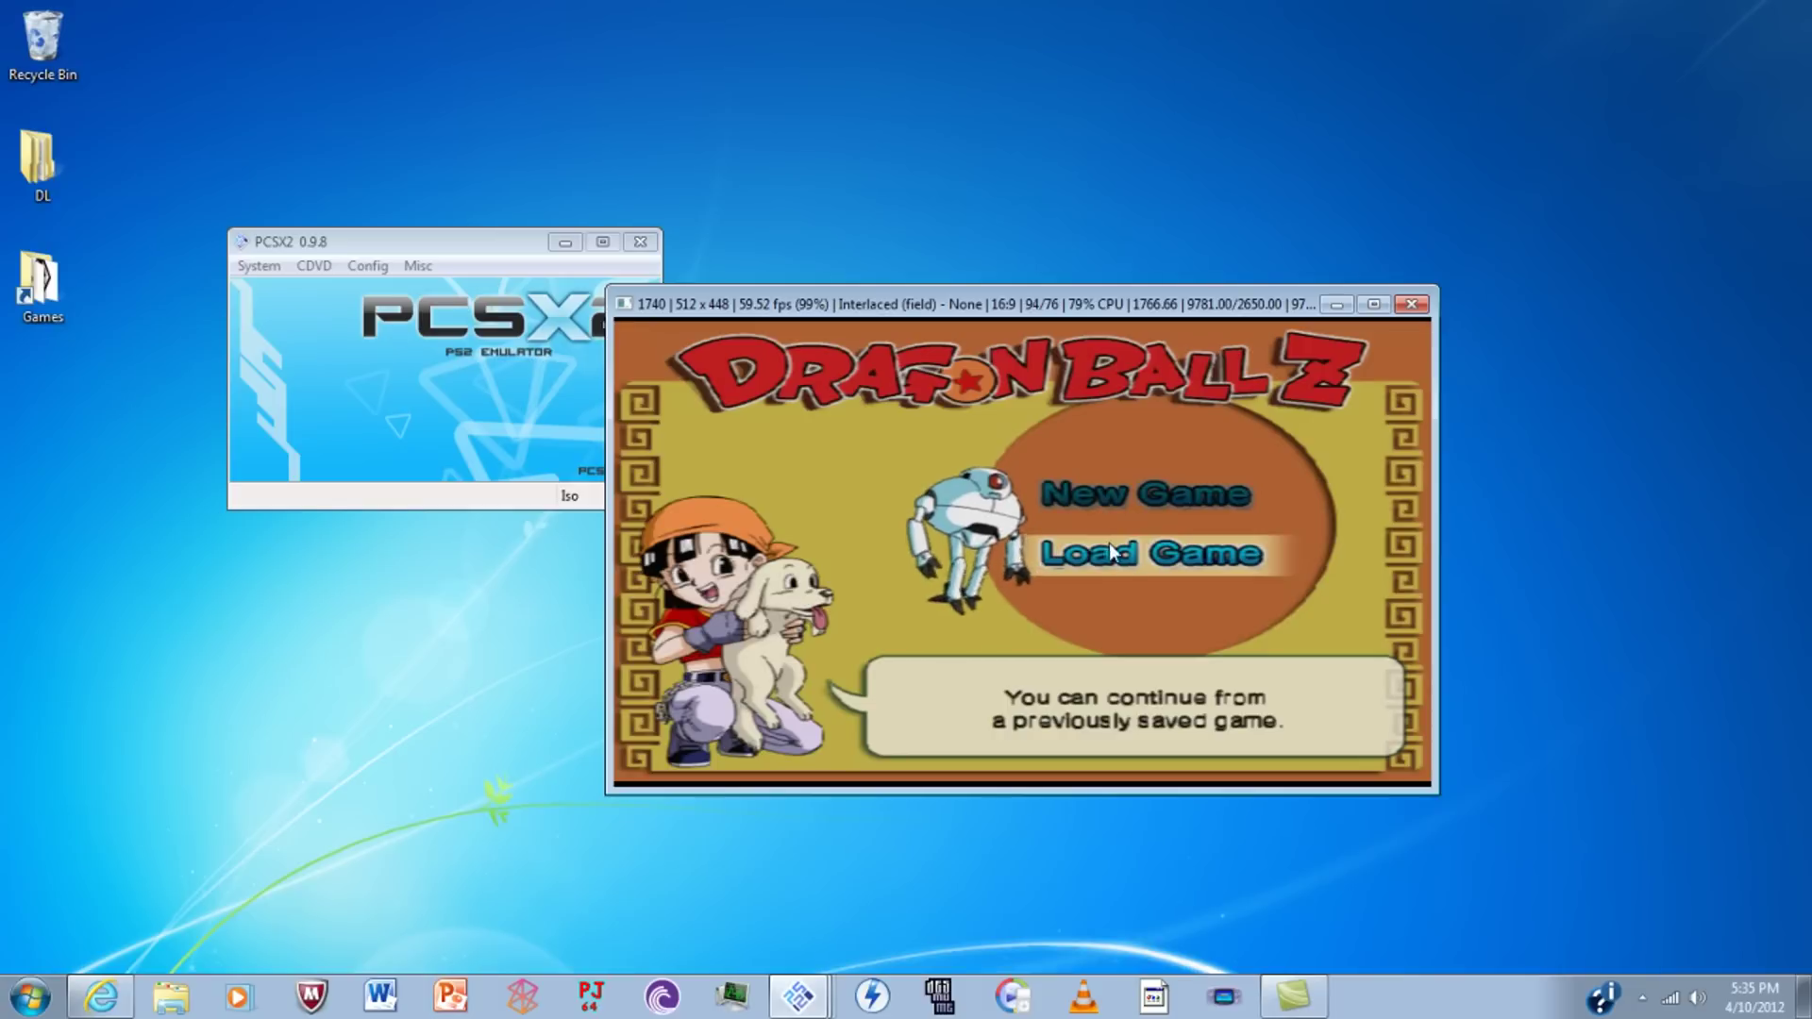
{"action": "key", "text": "Return"}
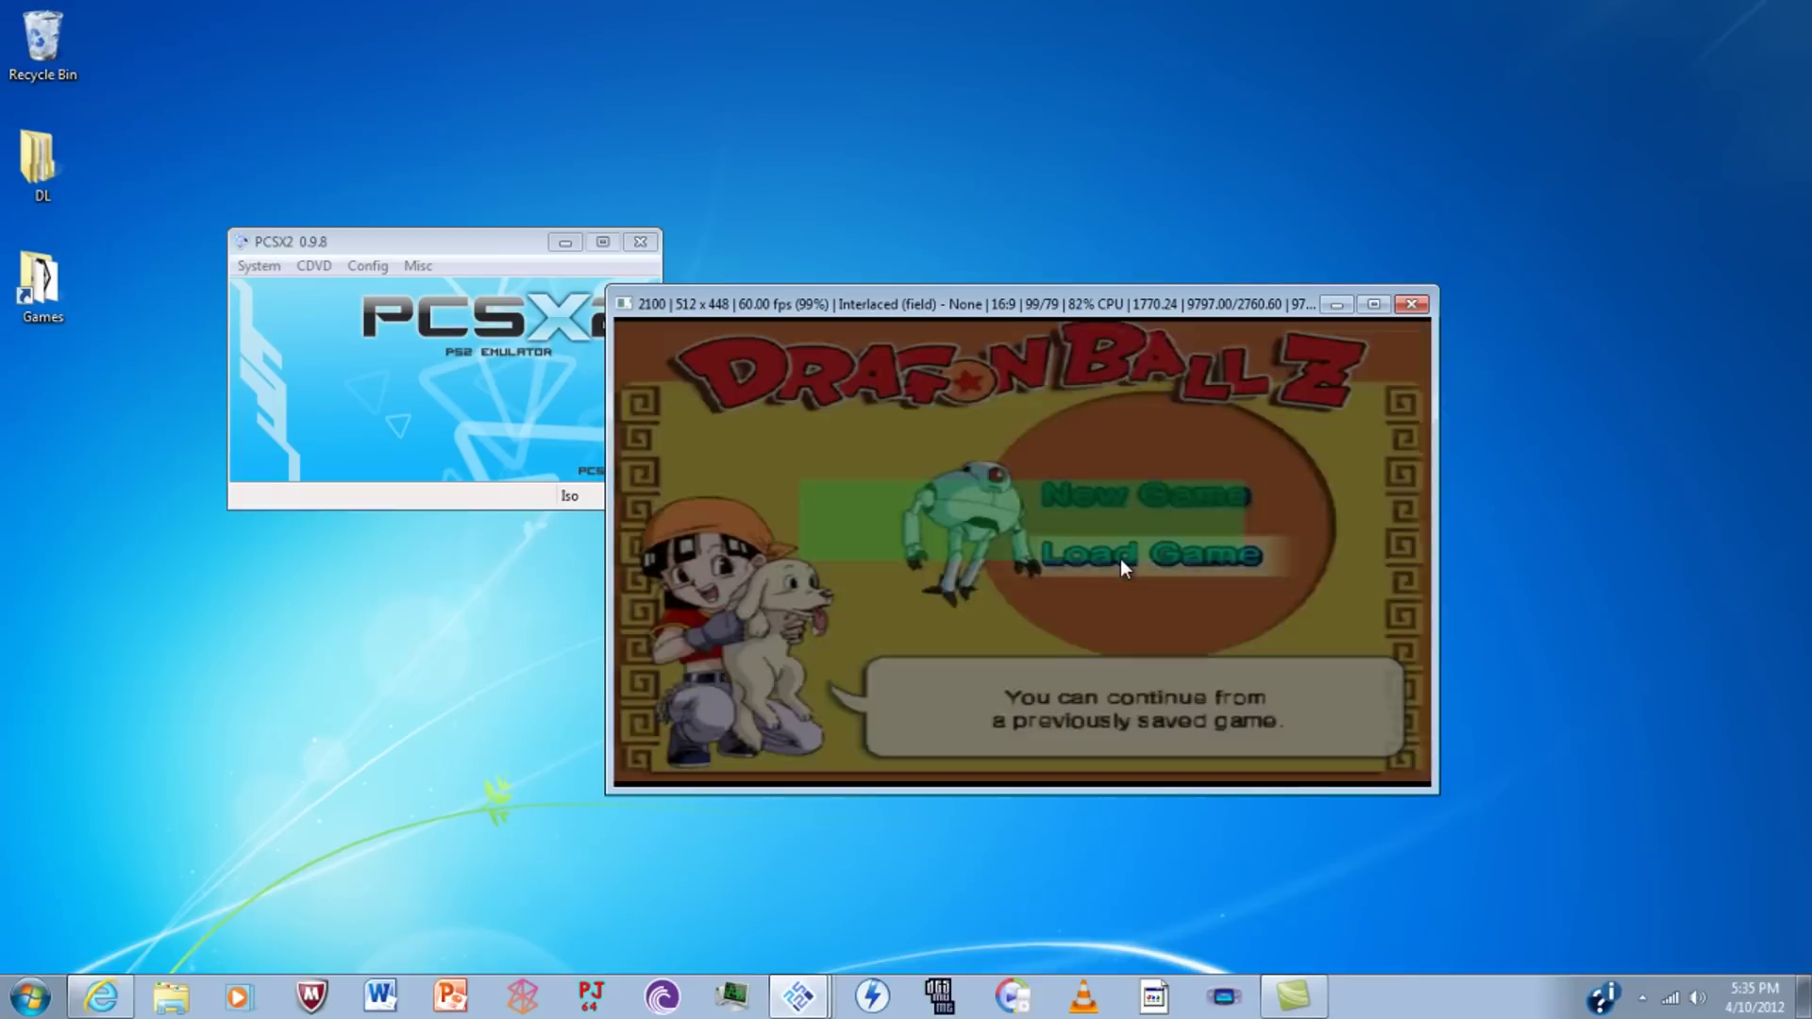
{"action": "key", "text": "Return"}
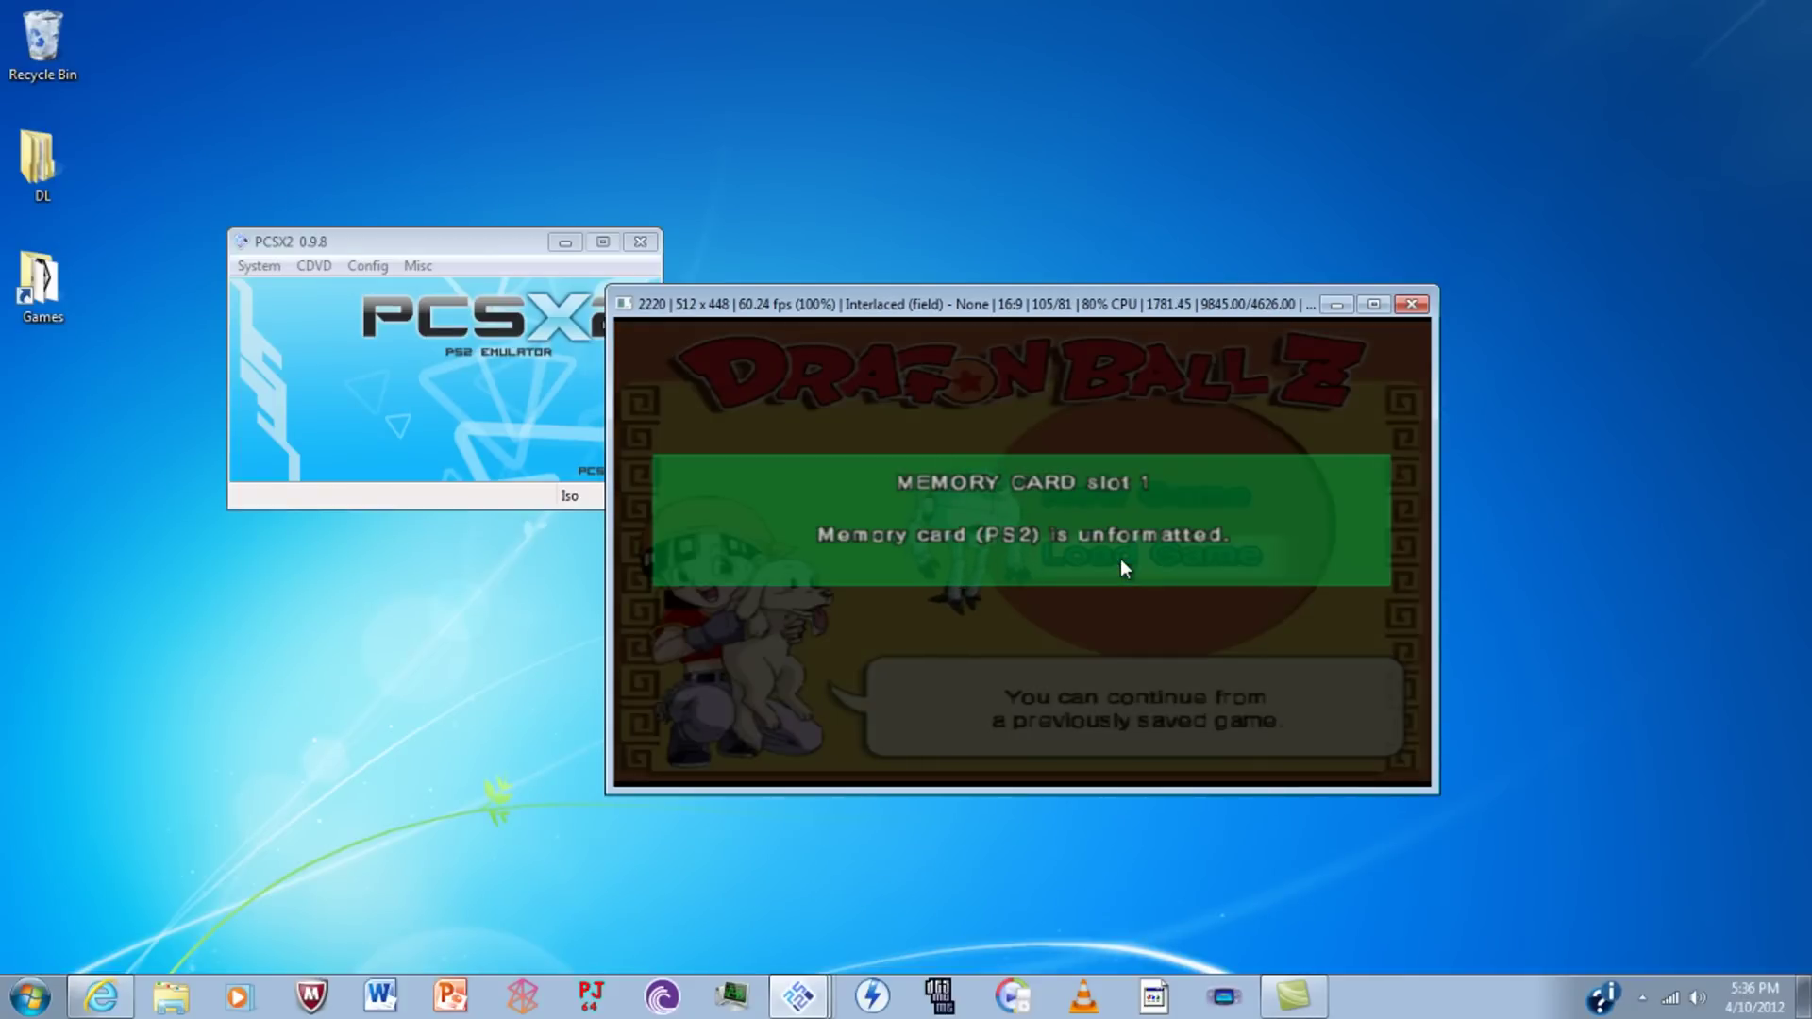
{"action": "left_click", "coordinate": [1411, 304]}
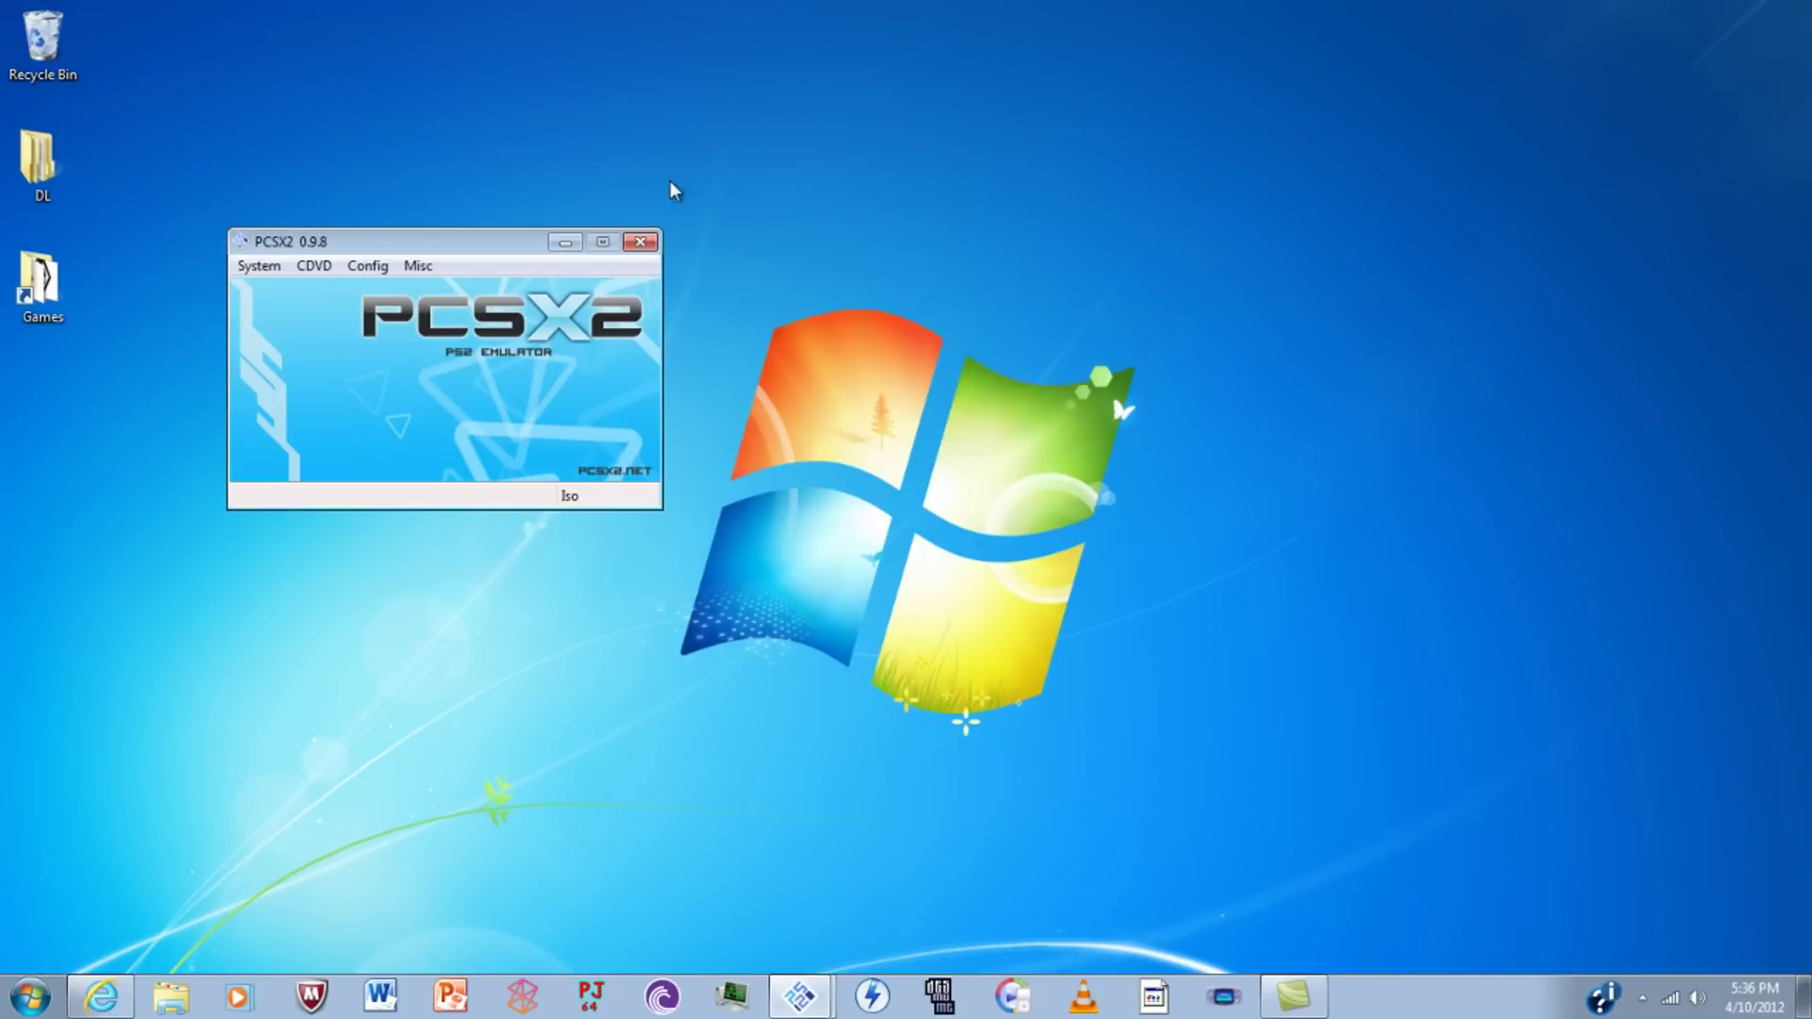
Shut down the emulated system in PCSX2.
{"action": "left_click", "coordinate": [314, 266]}
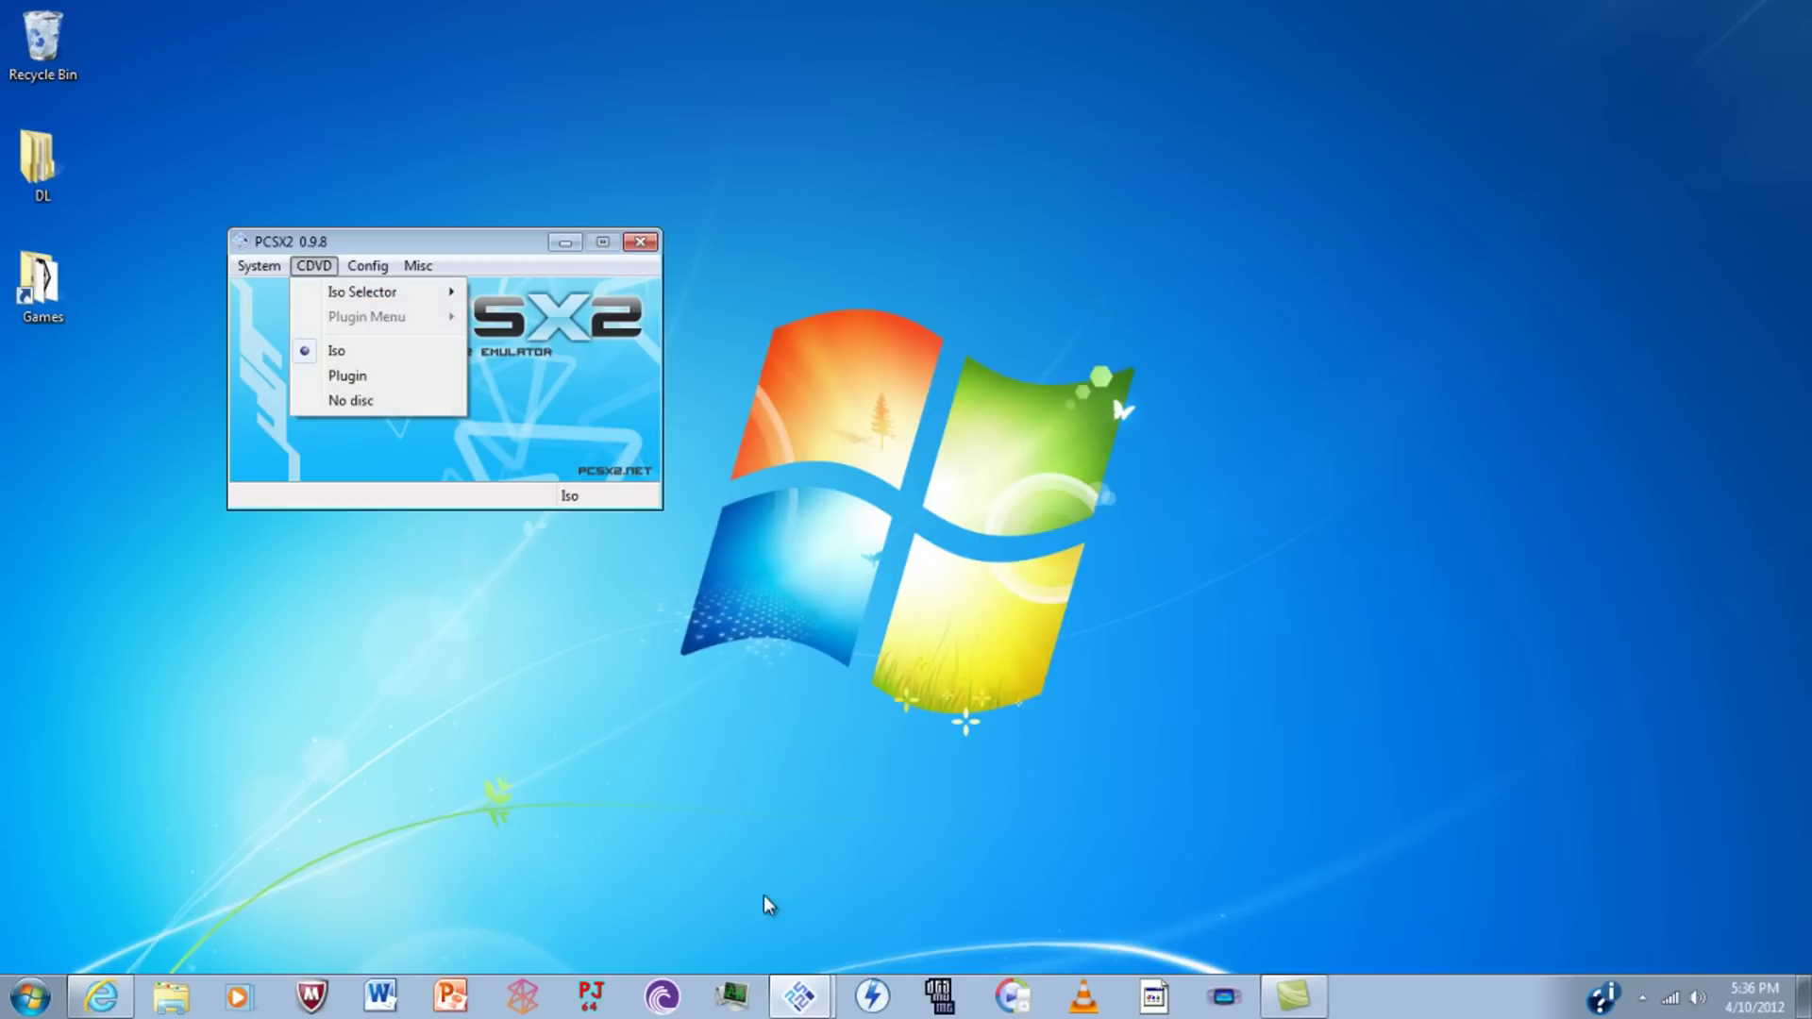
{"action": "left_click", "coordinate": [808, 997]}
{"action": "left_click", "coordinate": [1026, 909]}
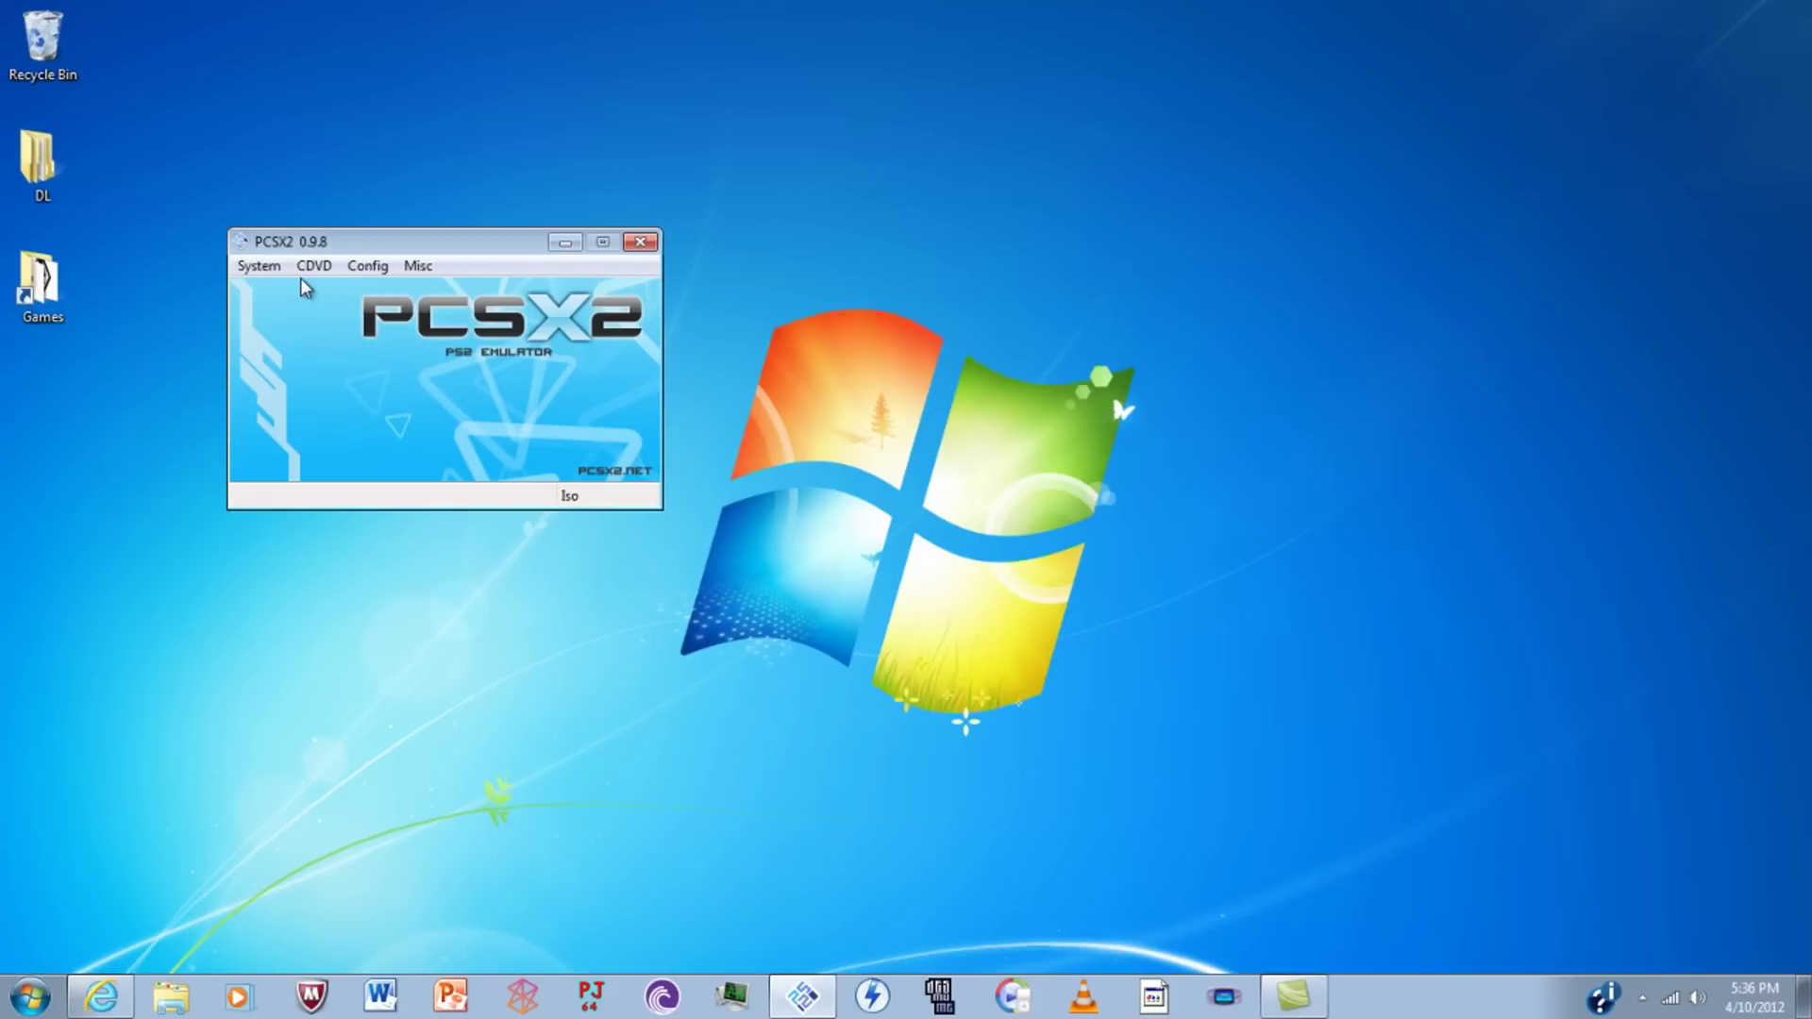
{"action": "left_click", "coordinate": [259, 265]}
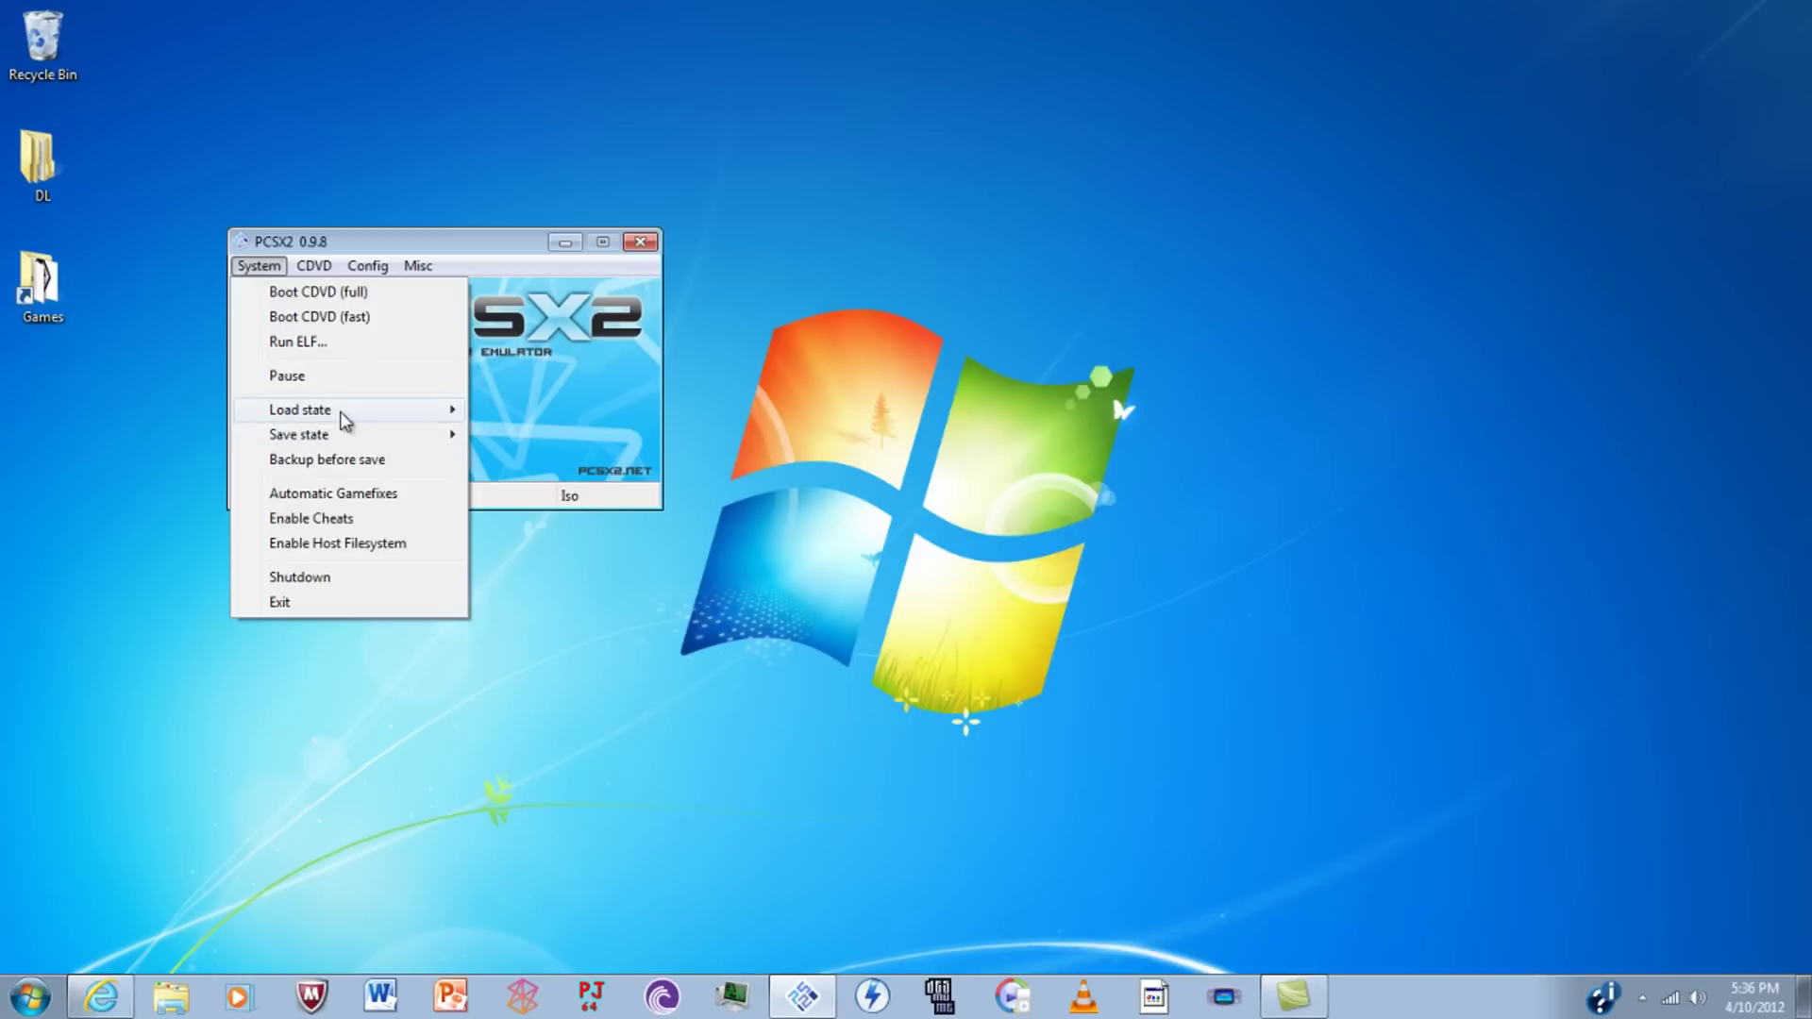
{"action": "left_click", "coordinate": [285, 583]}
Dismiss any open PCSX2 menu and close the emulator's main window.
{"action": "left_click", "coordinate": [266, 271]}
{"action": "mouse_move", "coordinate": [312, 271]}
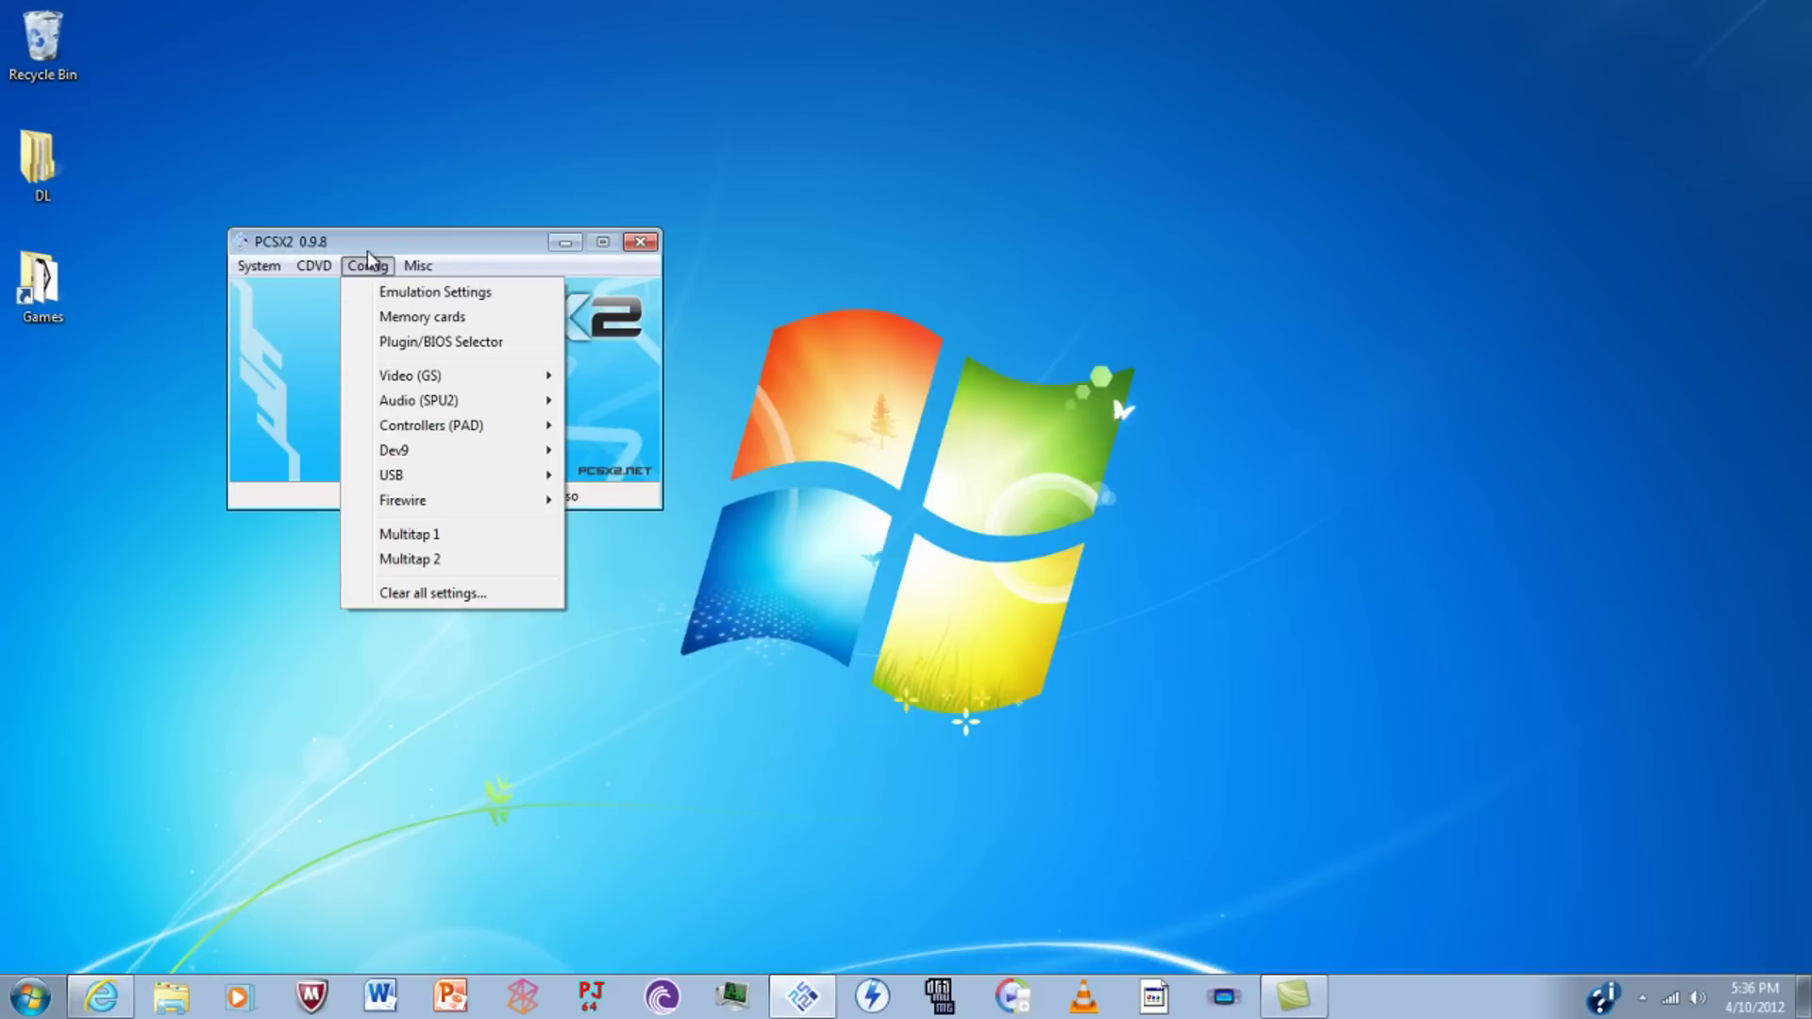
{"action": "left_click", "coordinate": [271, 368]}
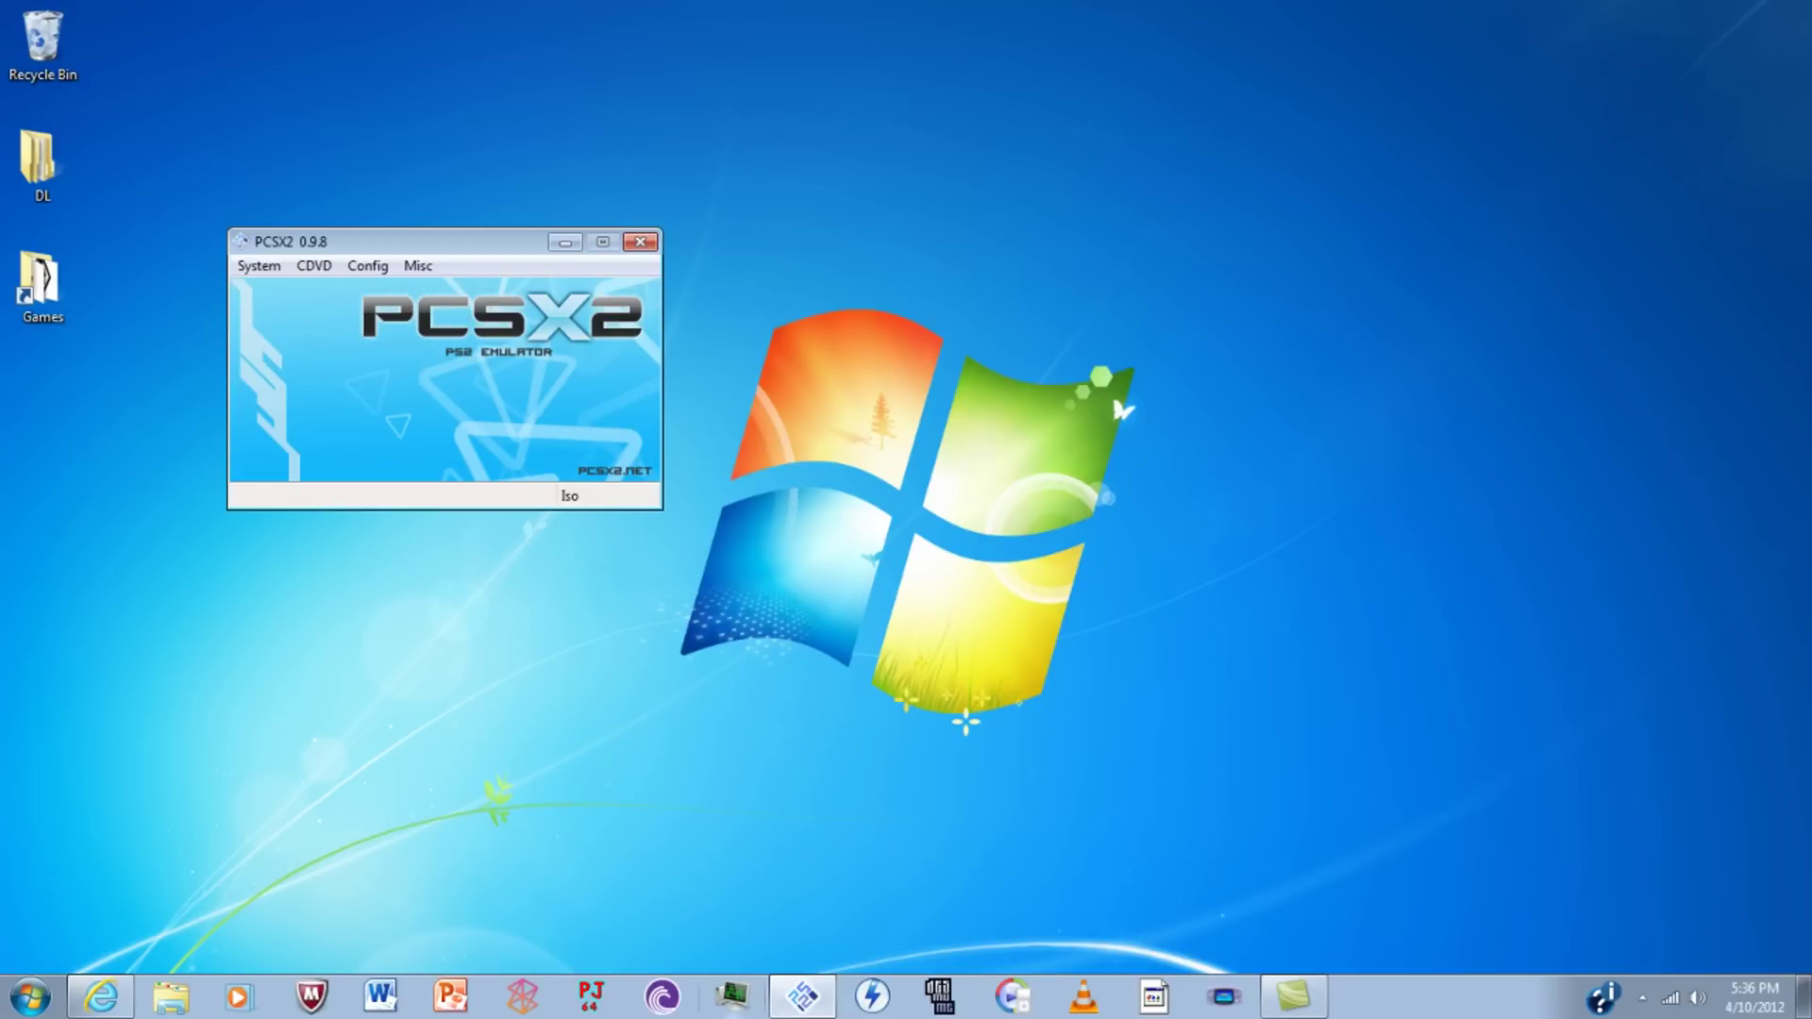
{"action": "left_click", "coordinate": [641, 243]}
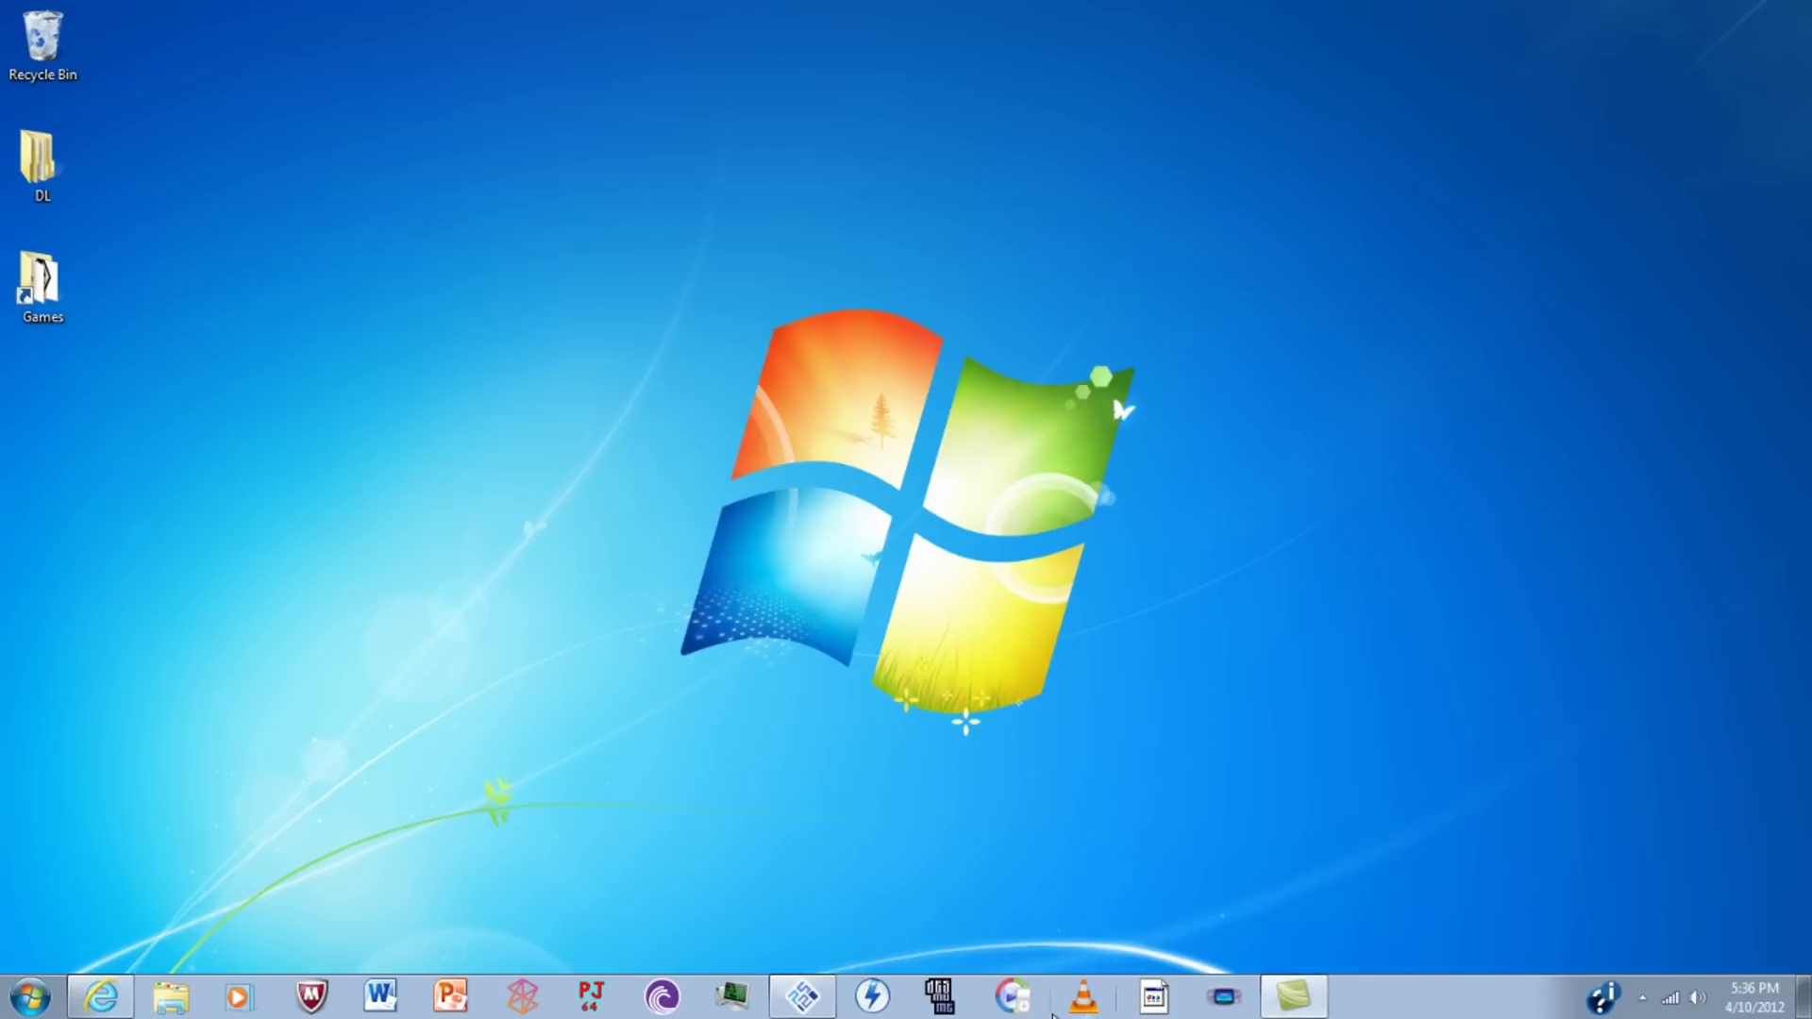